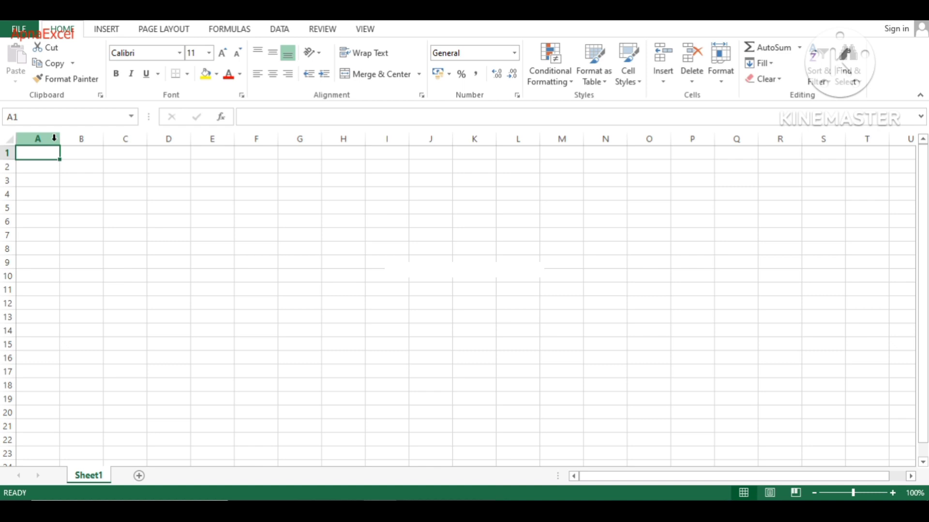
# Select the whole of column A and the whole of row 1, finishing on cell A1.
pyautogui.click(54, 139)
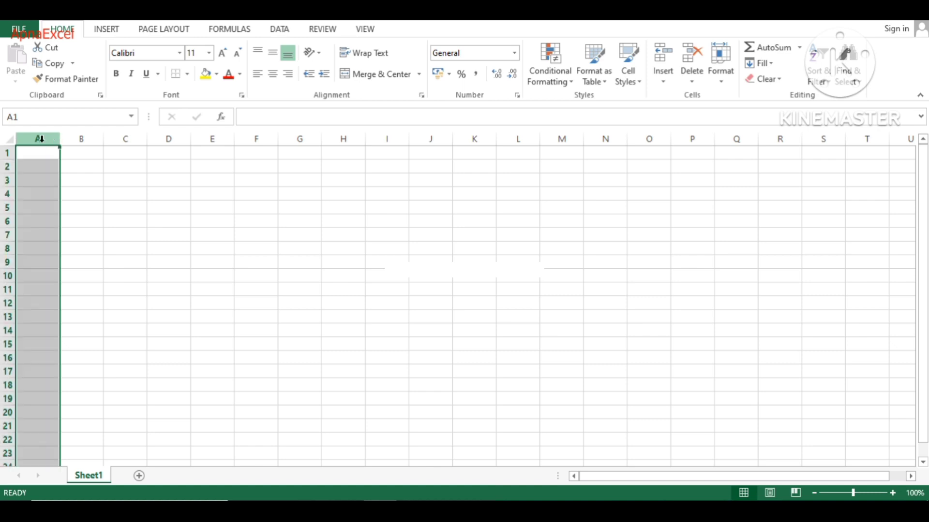
pyautogui.click(7, 153)
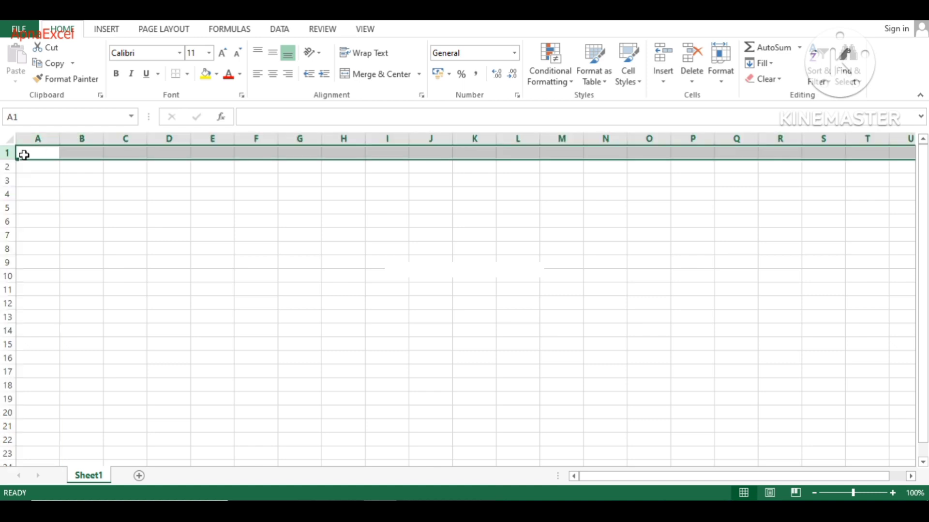
pyautogui.click(40, 154)
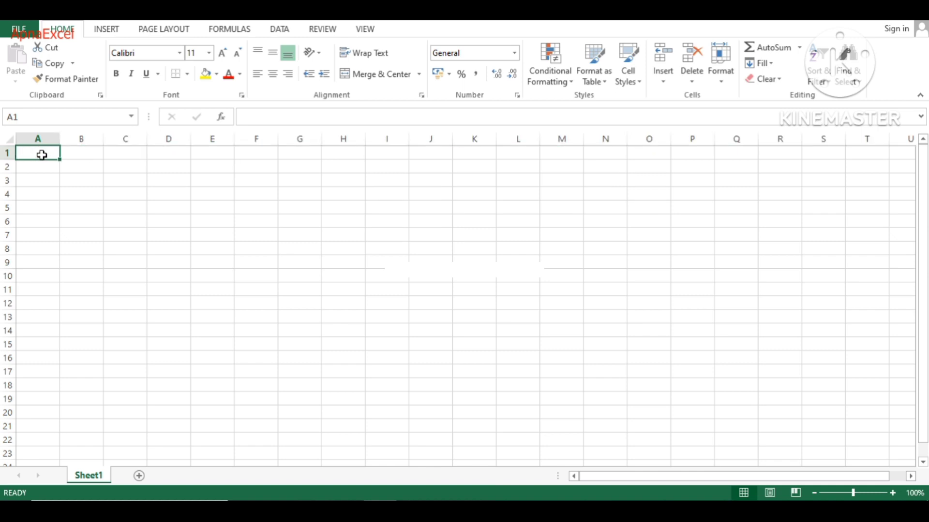
pyautogui.click(80, 167)
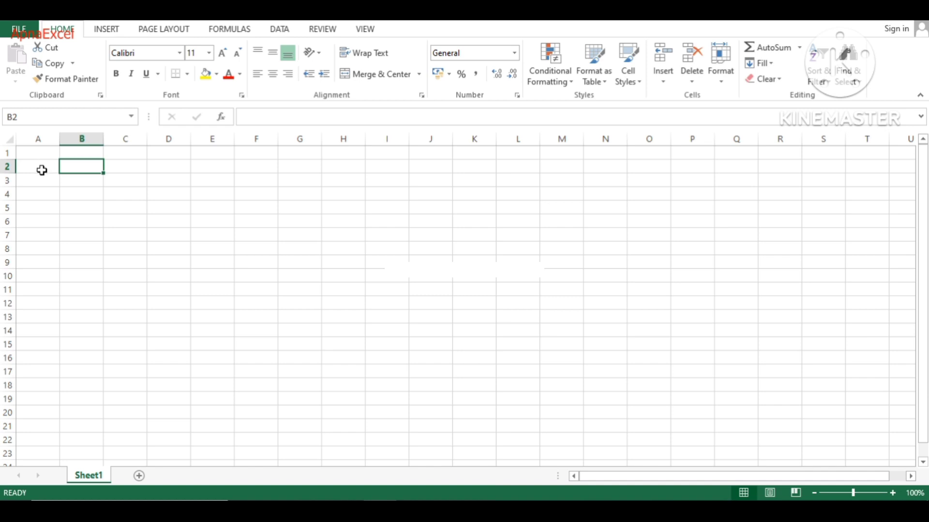
pyautogui.click(42, 167)
pyautogui.press('Up')
pyautogui.click(38, 168)
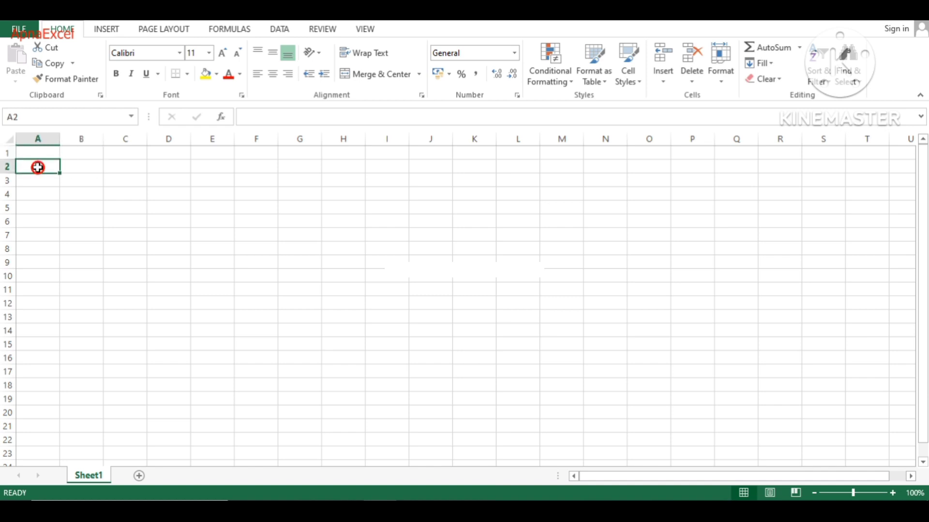
pyautogui.click(37, 155)
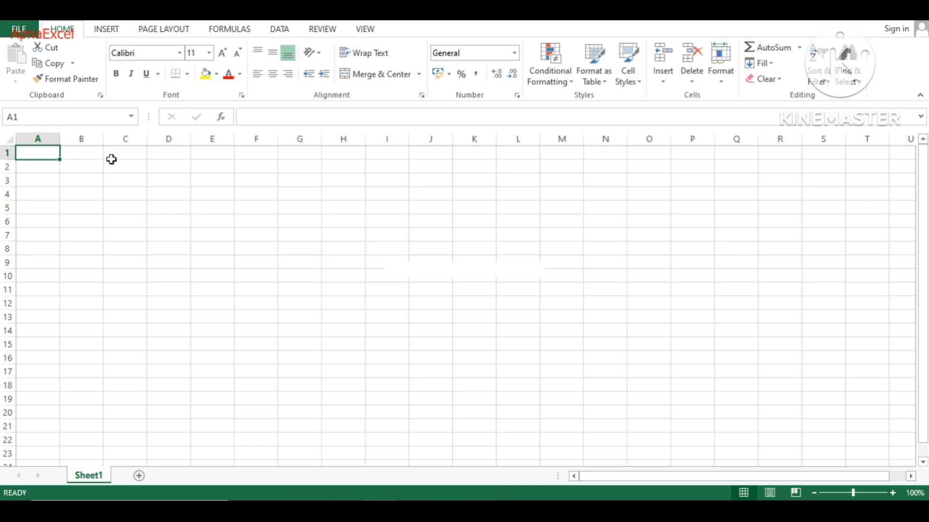
# Enter the serial numbers 1, 2 and 3 in cells A2 to A4.
pyautogui.click(45, 167)
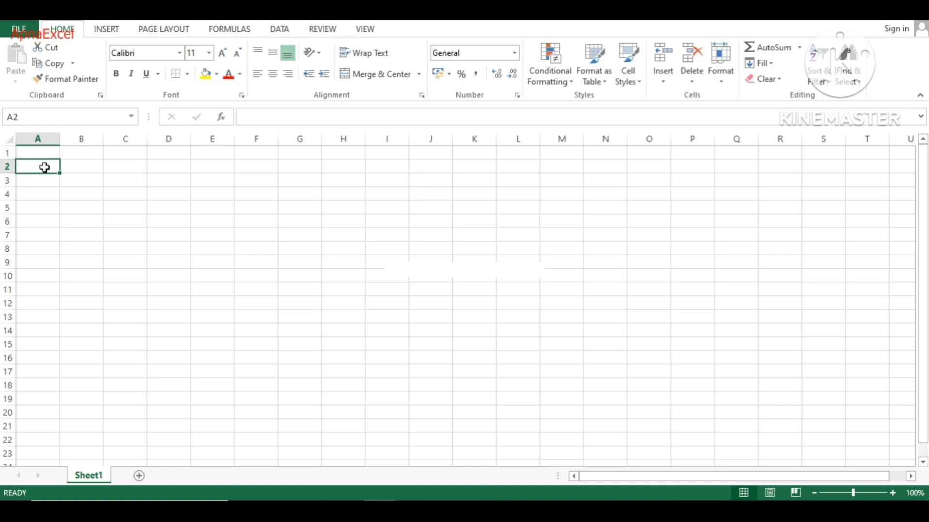
pyautogui.write('1')
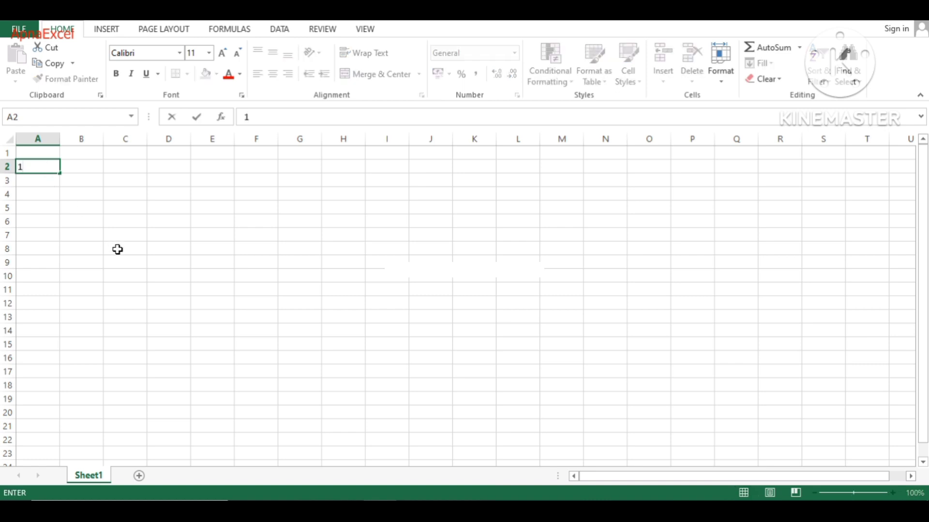
pyautogui.press('Return')
pyautogui.write('2')
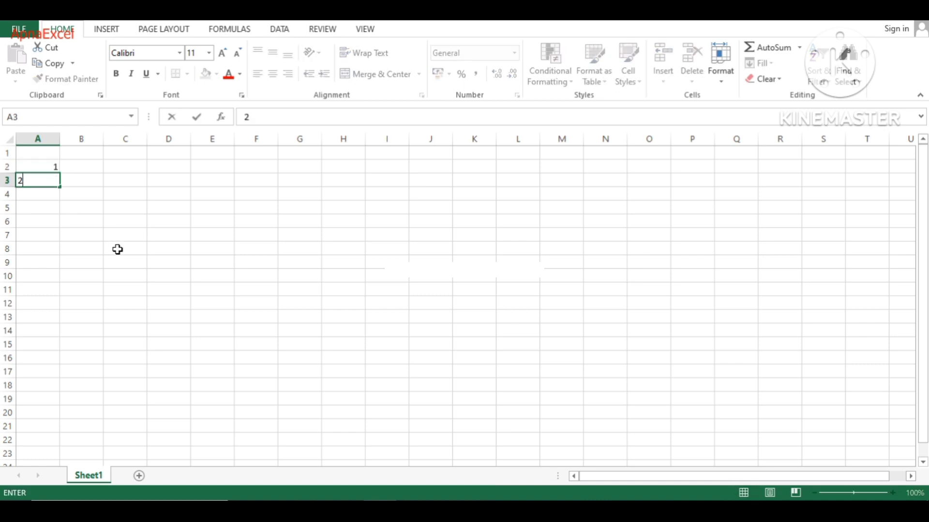
pyautogui.press('Return')
pyautogui.write('3')
pyautogui.press('Return')
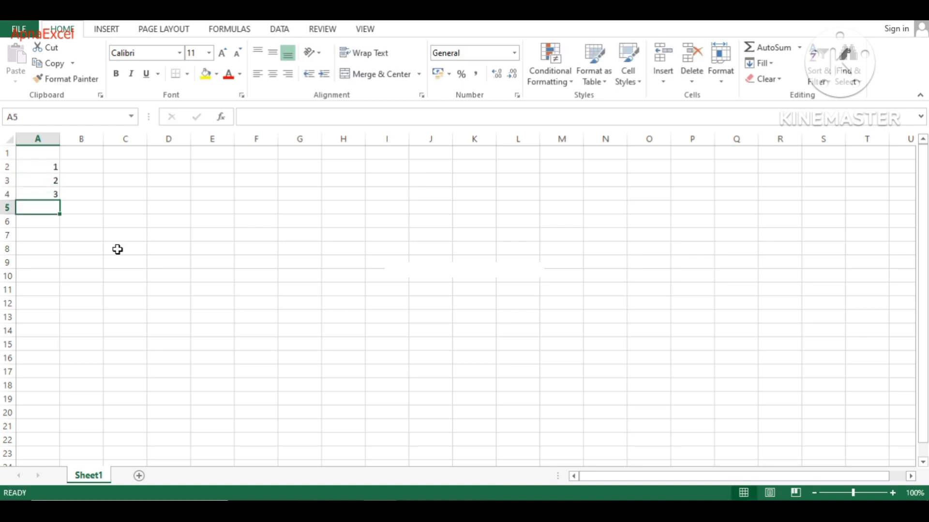
# Enter a person's first name beside each serial number, in cells B2 to B4.
pyautogui.press('Up')
pyautogui.press('Up')
pyautogui.press('Up')
pyautogui.press('Right')
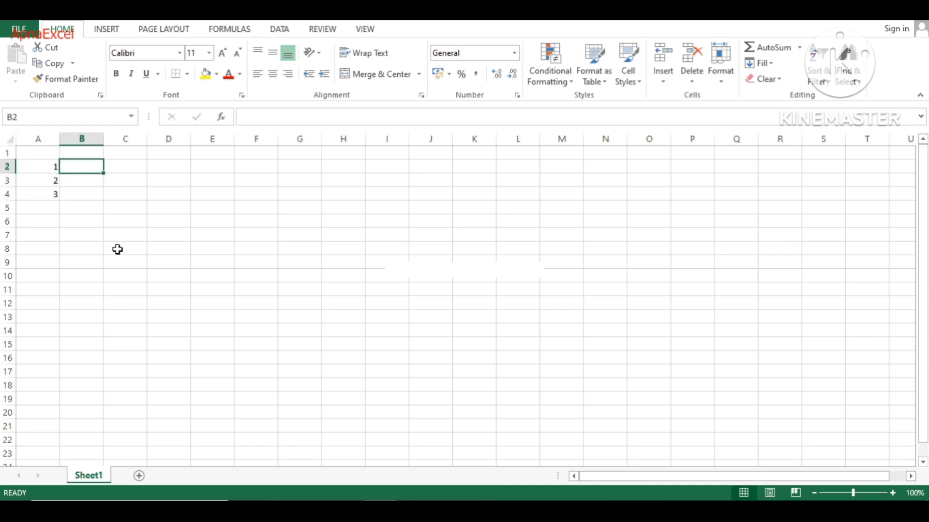
pyautogui.write('G')
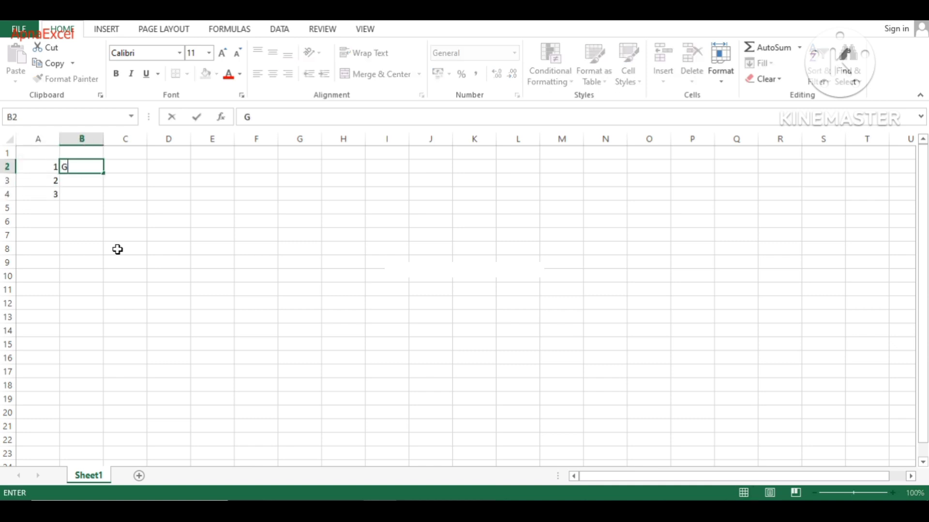
pyautogui.write('aurav4')
pyautogui.press('BackSpace')
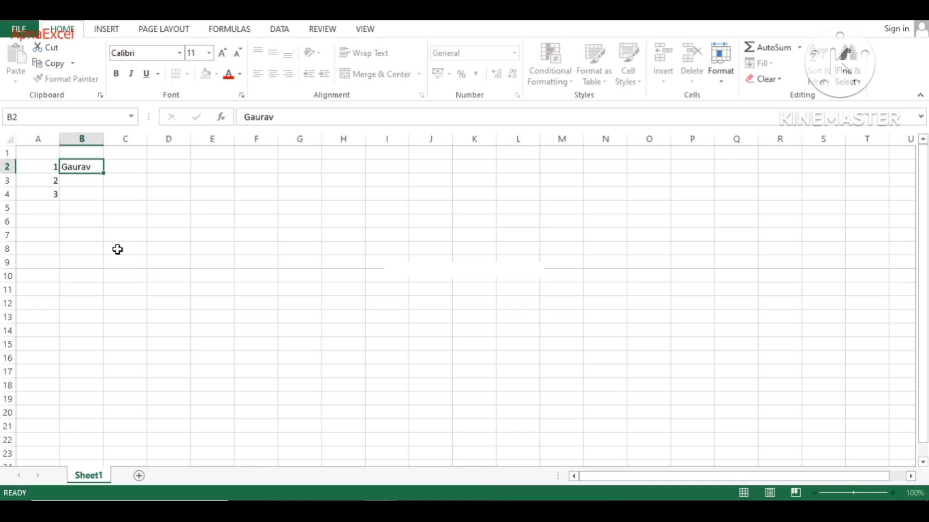
pyautogui.press('Return')
pyautogui.write('Saurav')
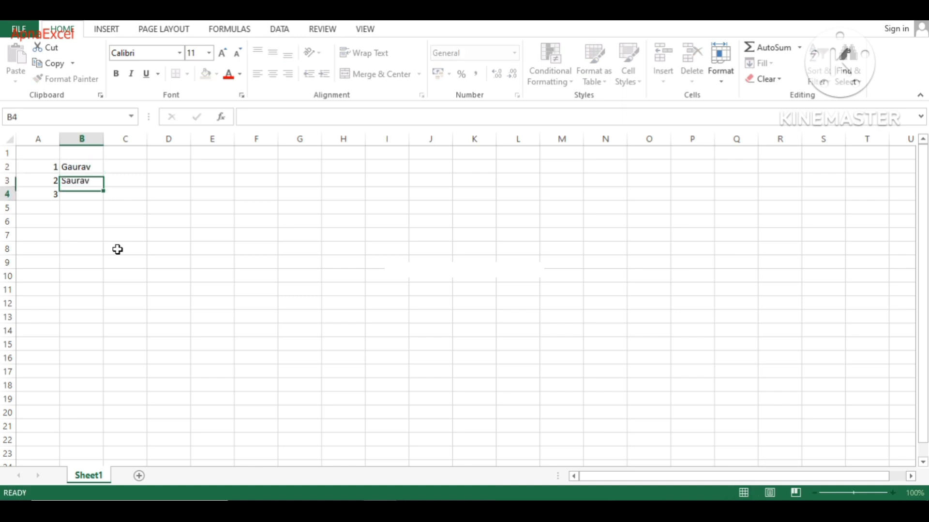
pyautogui.press('Return')
pyautogui.write('Subham')
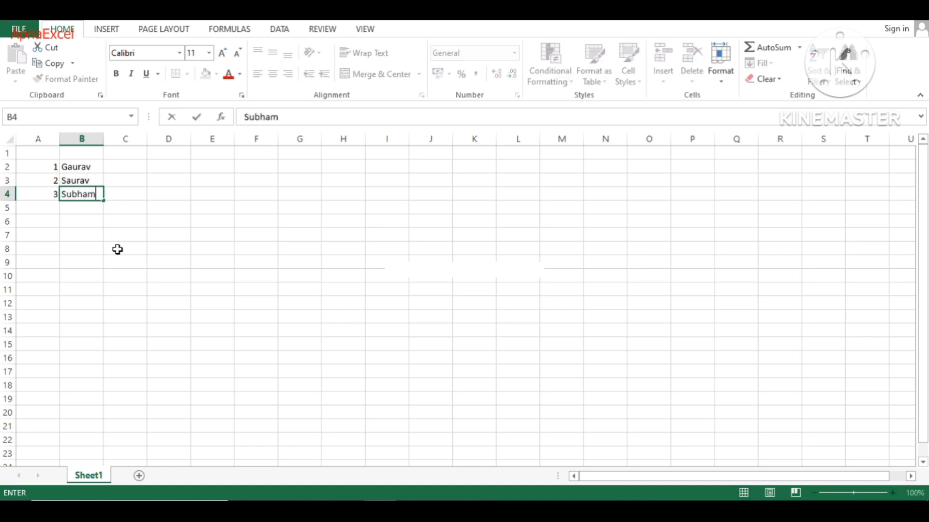
pyautogui.press('Return')
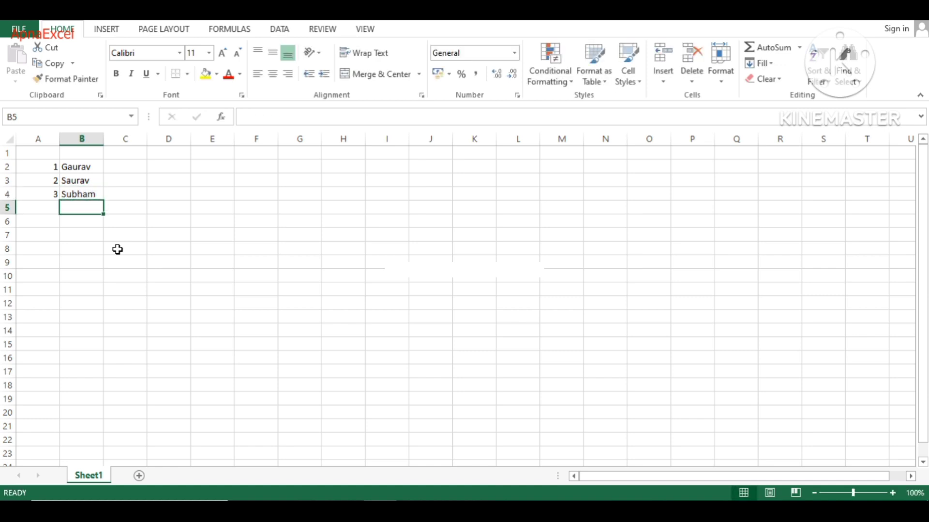
# Extend the list in column B with four more first names in cells B5 to B8.
pyautogui.write('Vibhash')
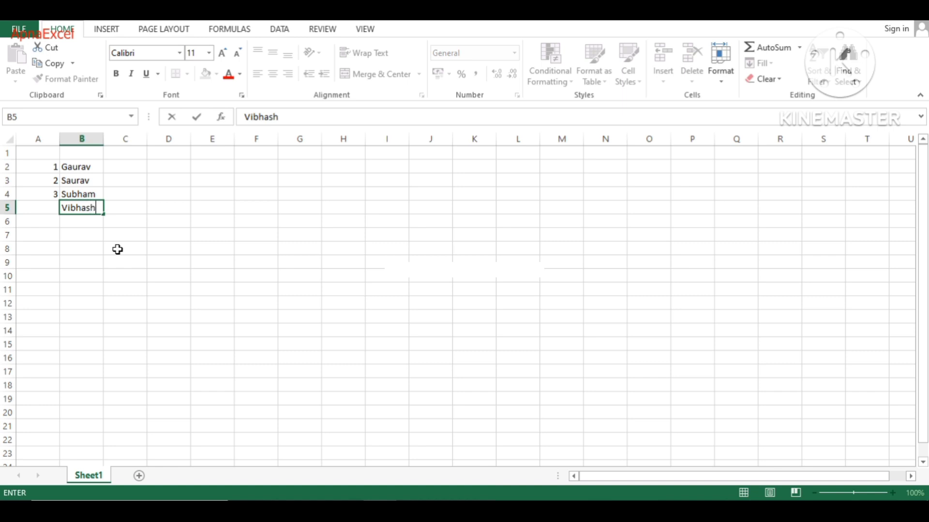
pyautogui.press('Return')
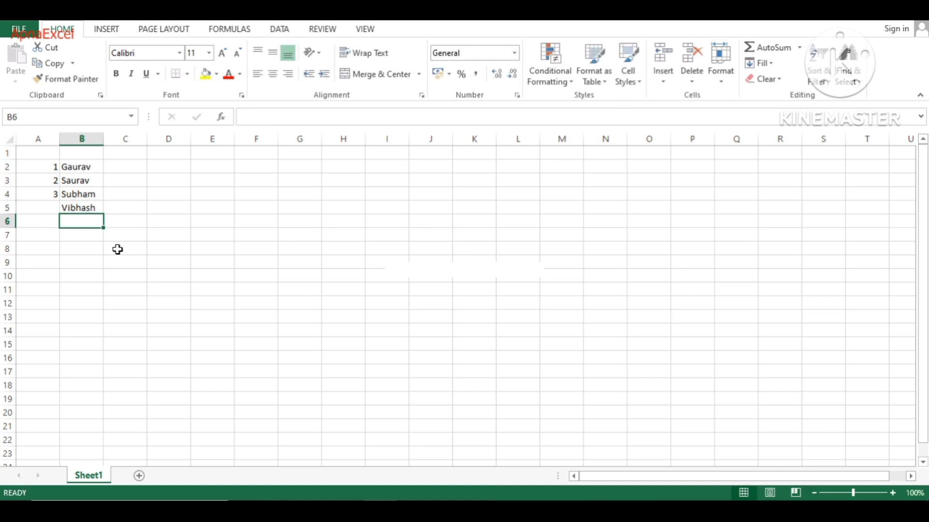
pyautogui.write('Prabhash')
pyautogui.press('Return')
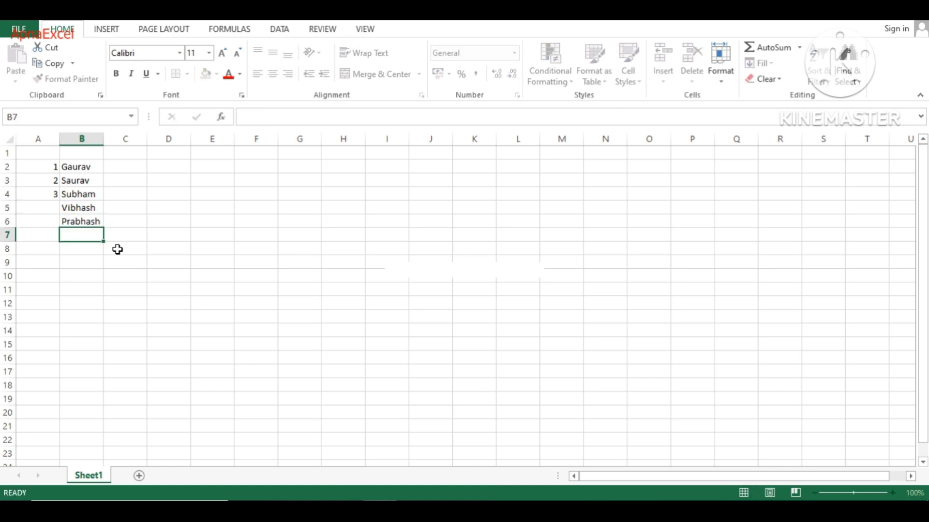
pyautogui.write('Sanjay')
pyautogui.press('Return')
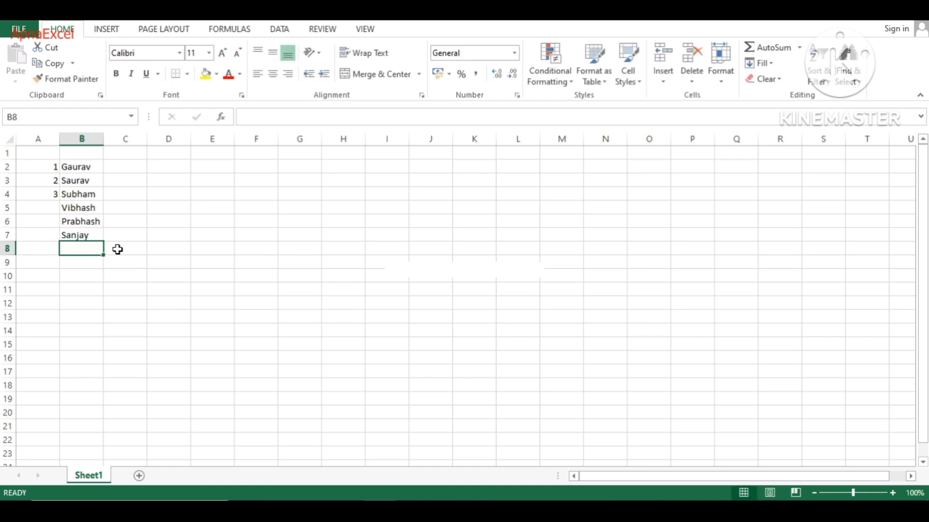
pyautogui.write('Kaushal')
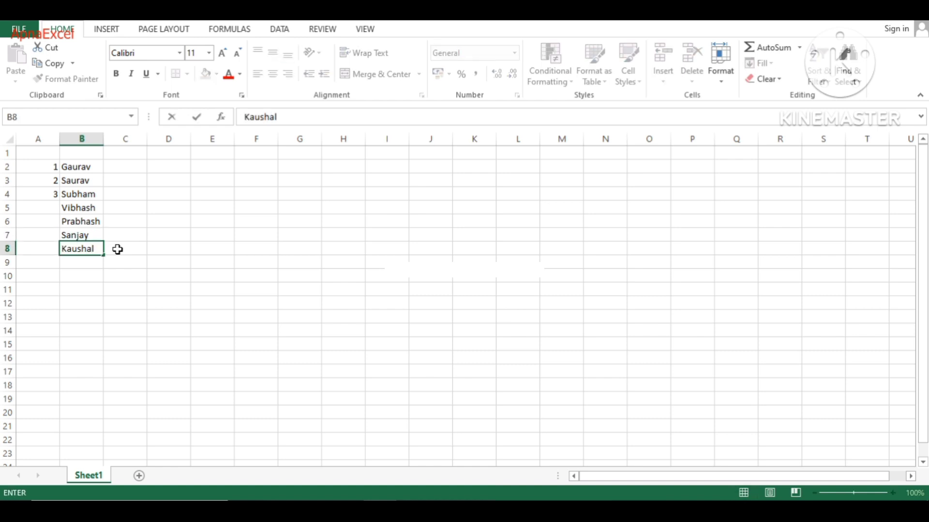
pyautogui.press('Return')
# Continue the serial numbers beside the remaining names with 4, 5, 6 and 7 in cells A5 to A8.
pyautogui.press('Up')
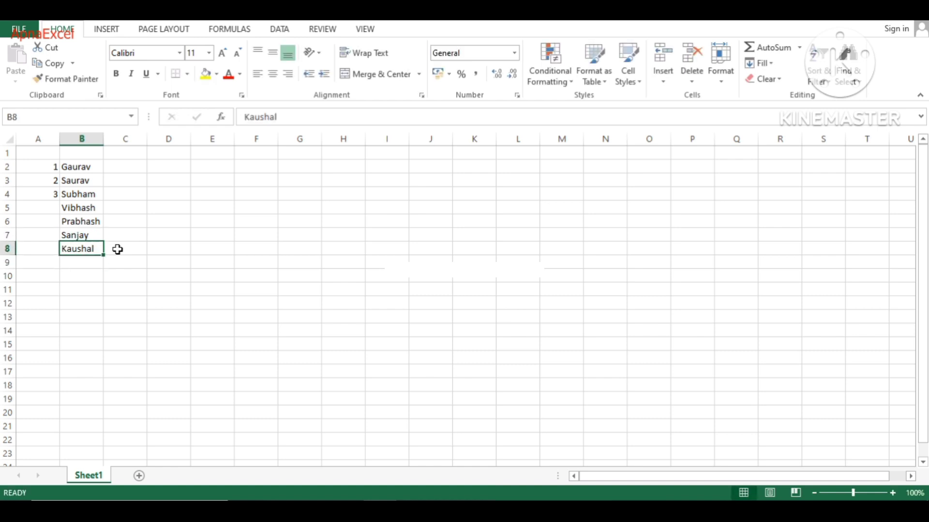
pyautogui.press('Left')
pyautogui.press('Up')
pyautogui.press('Up')
pyautogui.press('Up')
pyautogui.press('Up')
pyautogui.press('Down')
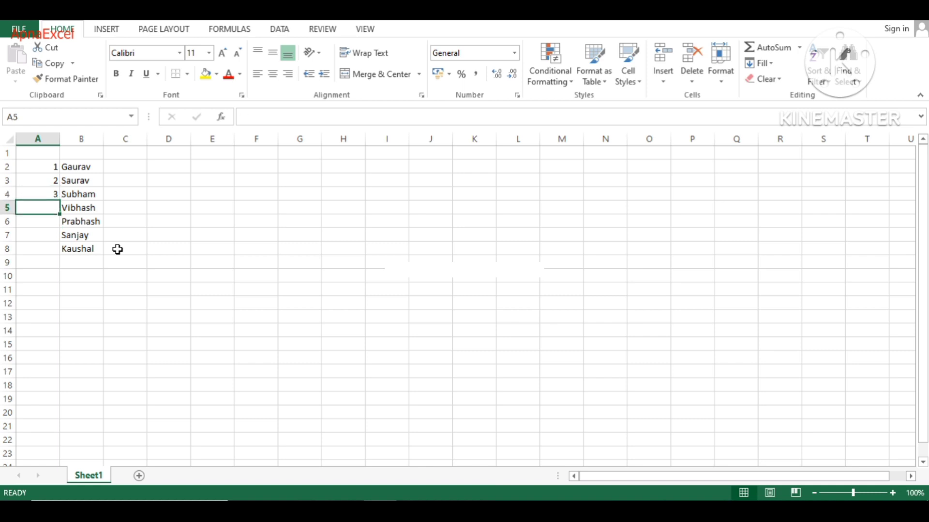
pyautogui.write('4')
pyautogui.press('Return')
pyautogui.write('5')
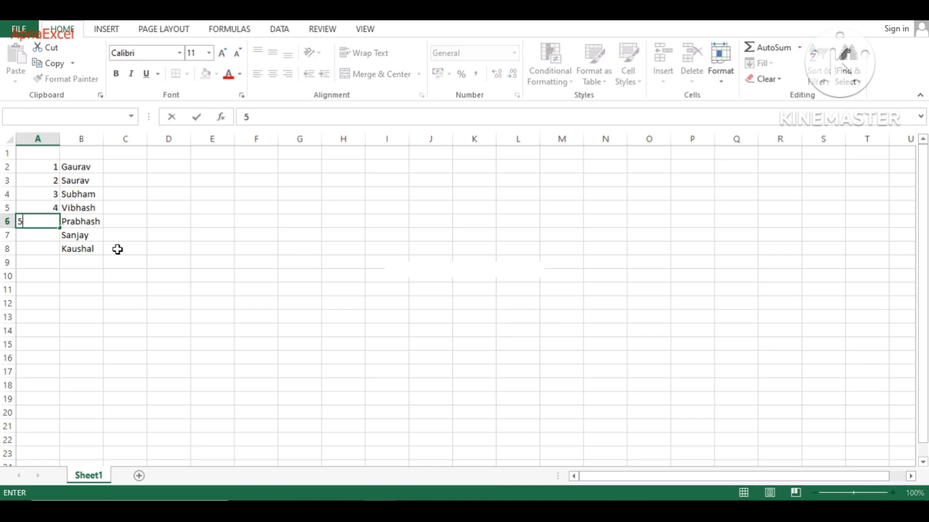
pyautogui.press('Return')
pyautogui.write('6')
pyautogui.press('Return')
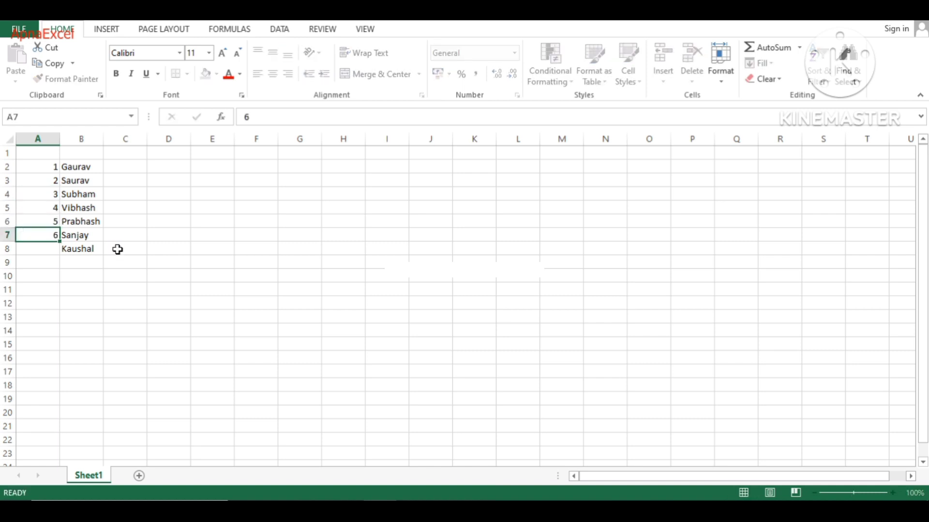
pyautogui.write('7')
pyautogui.press('Return')
pyautogui.press('Up')
pyautogui.press('Up')
pyautogui.press('Up')
pyautogui.press('Up')
pyautogui.press('Up')
pyautogui.press('Up')
pyautogui.press('Up')
pyautogui.press('Up')
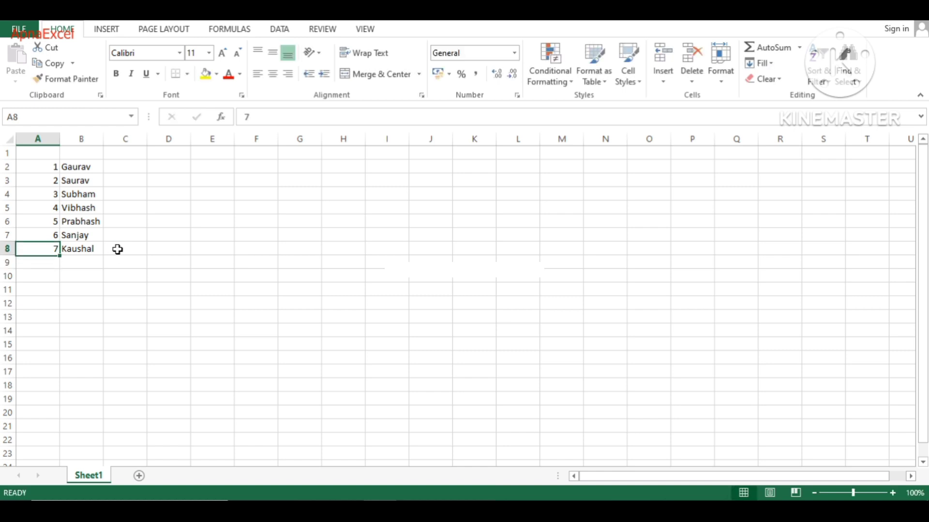
pyautogui.press('Right')
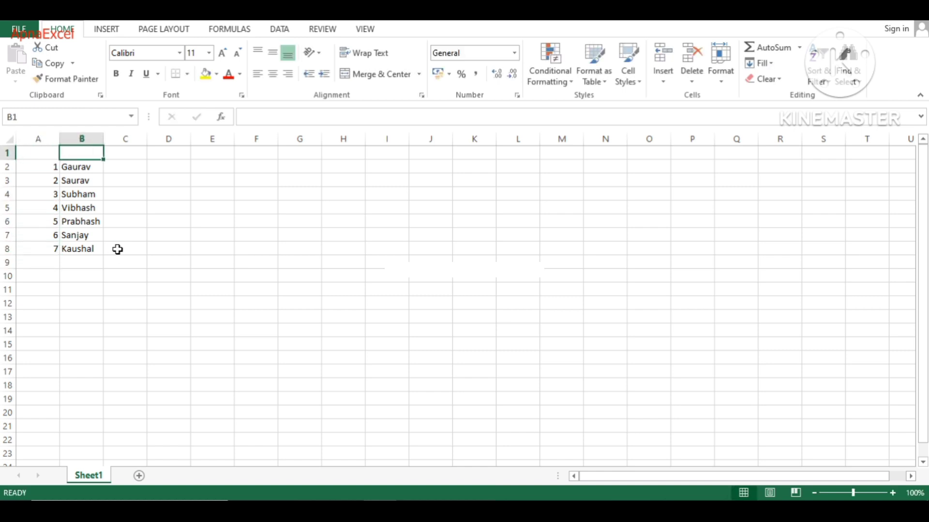
pyautogui.press('Down')
pyautogui.press('Left')
pyautogui.press('Right')
pyautogui.press('Left')
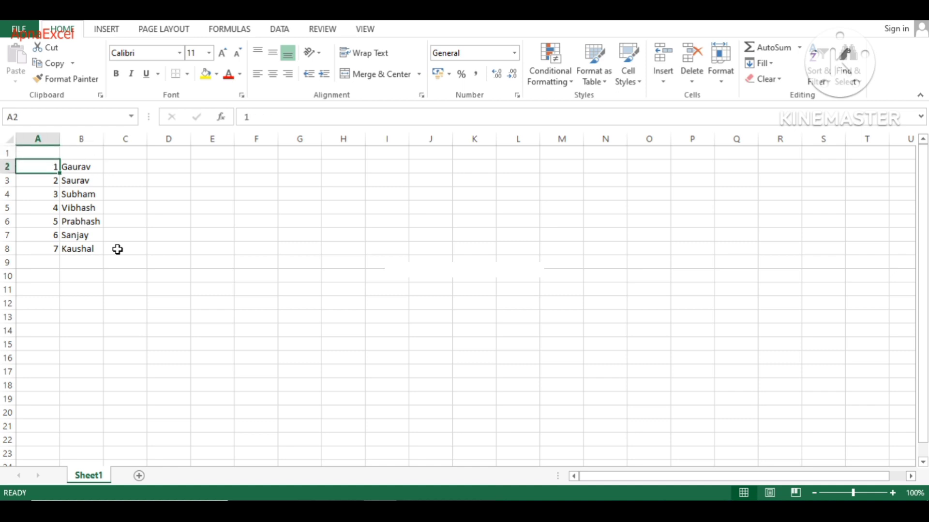
pyautogui.press('Right')
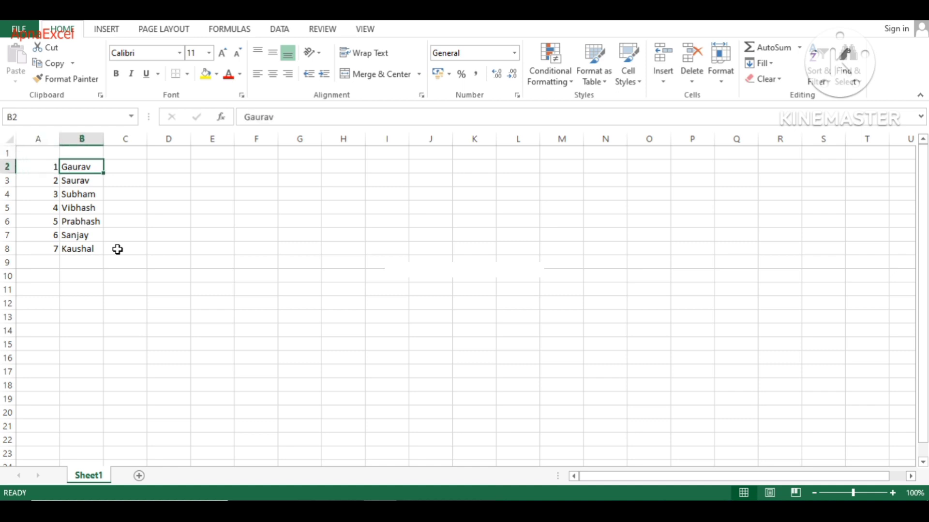
# Select the whole of column C, followed by the whole of column D.
pyautogui.press('Right')
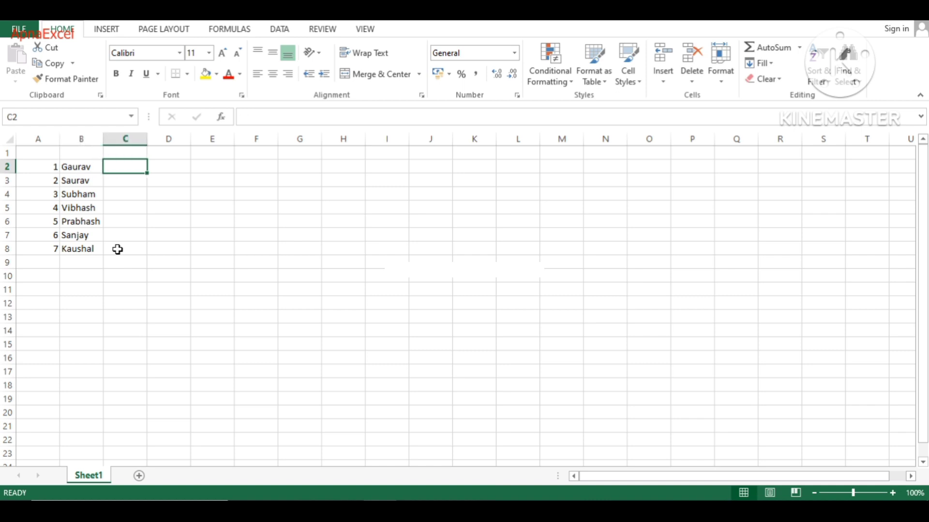
pyautogui.press('Right')
pyautogui.press('Left')
pyautogui.press('Right')
pyautogui.press('Left')
pyautogui.hotkey('ctrl', 'space')
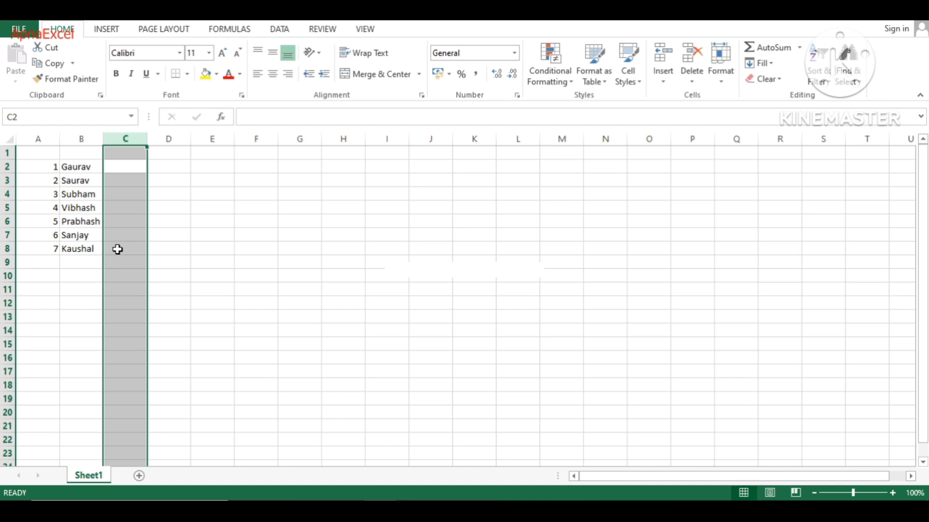
pyautogui.press('Right')
pyautogui.hotkey('ctrl', 'space')
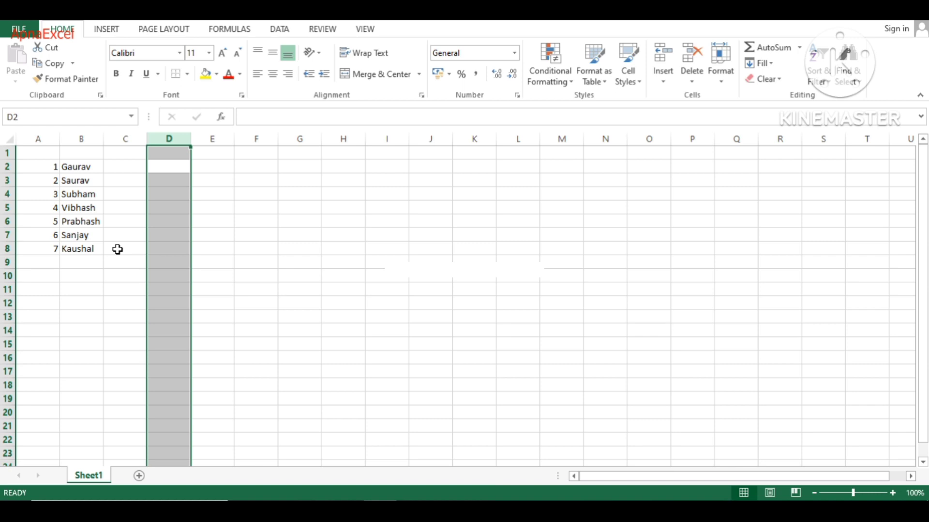
# Enter the heading S_No in cell A1 above the serial numbers and keep that cell selected.
pyautogui.hotkey('ctrl', 'Home')
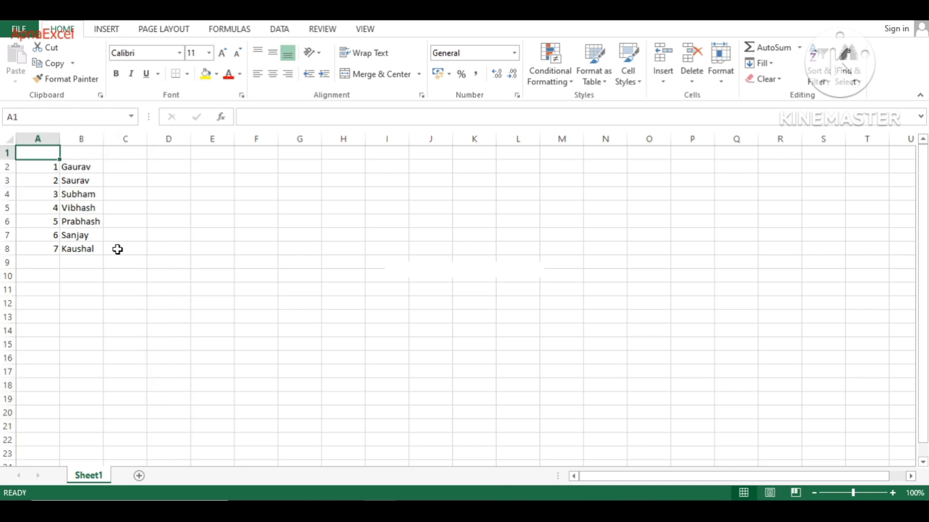
pyautogui.write('S')
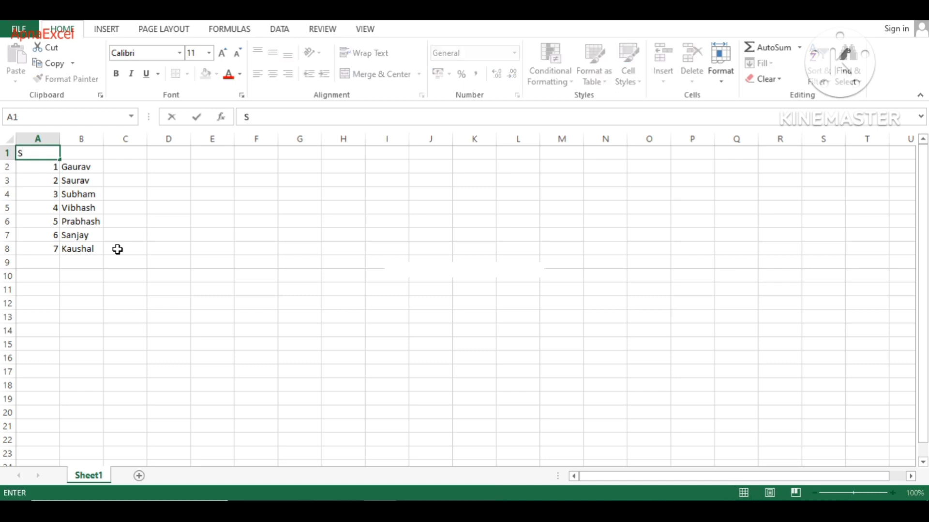
pyautogui.write('_No')
pyautogui.press('Return')
pyautogui.press('Up')
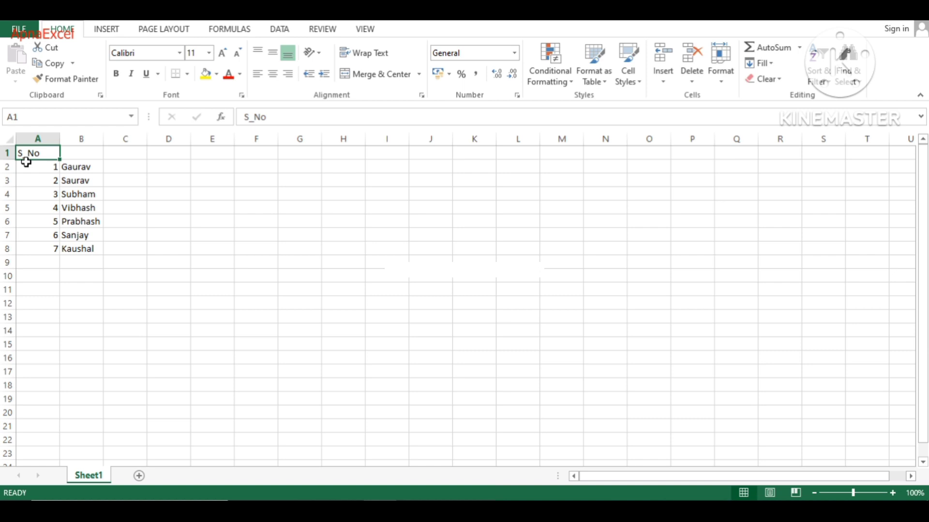
# Enter the heading Name in cell B1 above the list of first names.
pyautogui.press('Right')
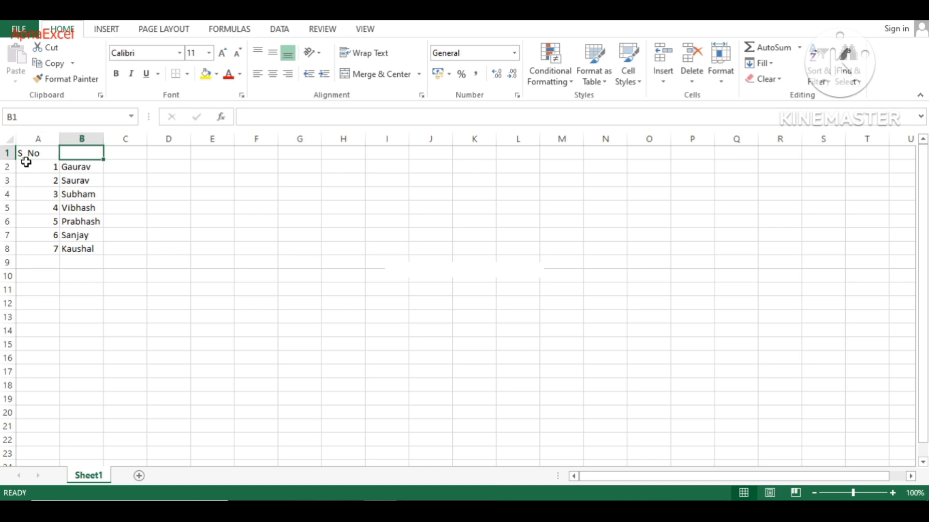
pyautogui.write('Na')
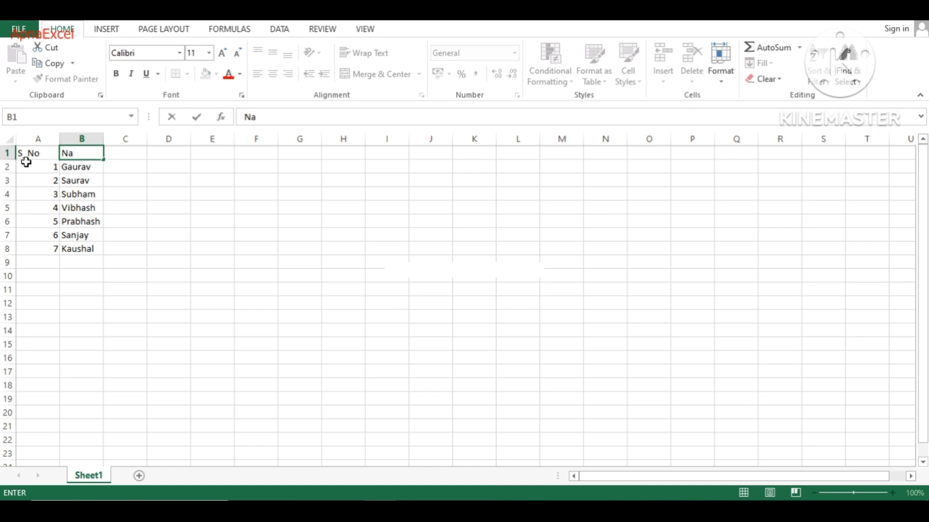
pyautogui.write('me')
pyautogui.press('Return')
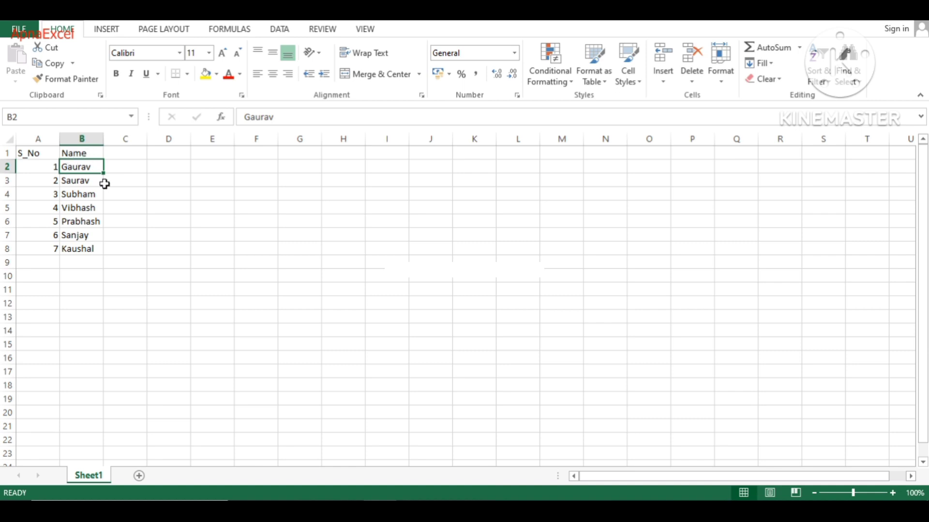
# Start a list of cities beside the names with Lucknow in cell C2 and Agra in C3.
pyautogui.press('Right')
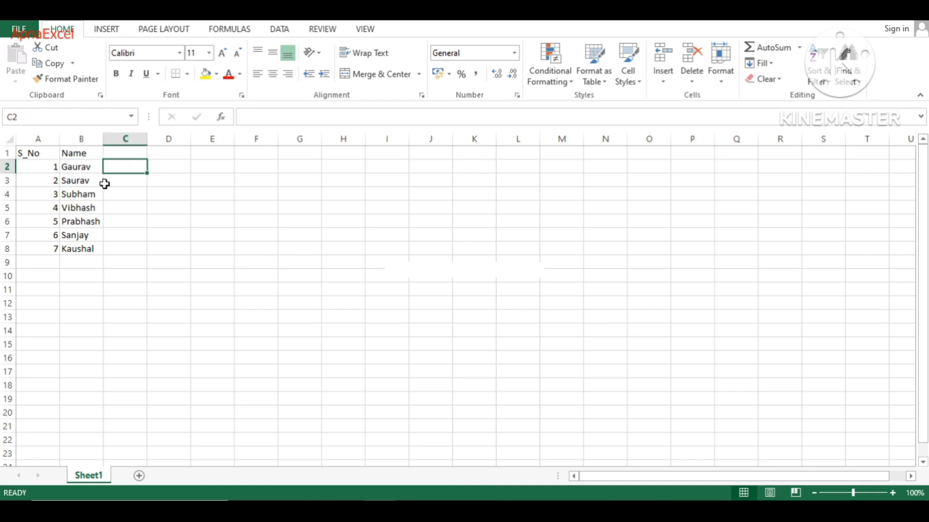
pyautogui.press('Left')
pyautogui.press('Right')
pyautogui.write('L')
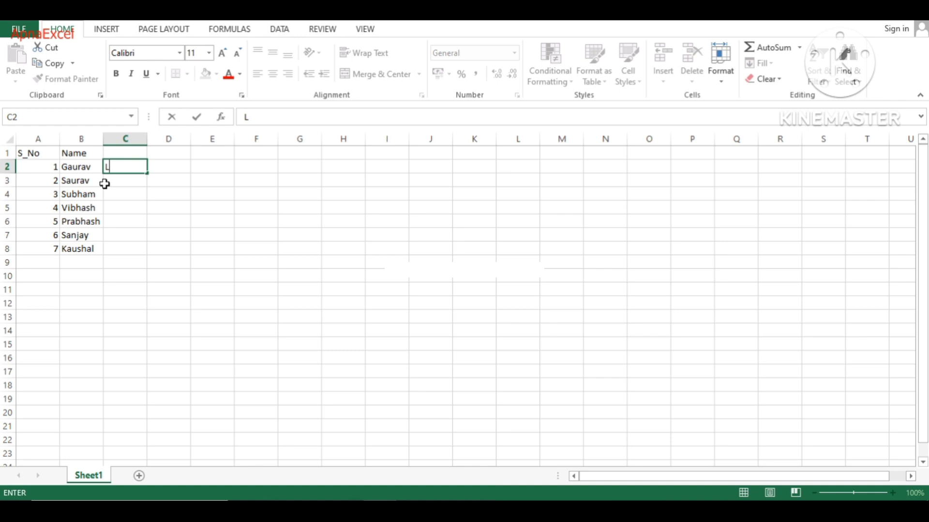
pyautogui.write('ucknow')
pyautogui.press('Return')
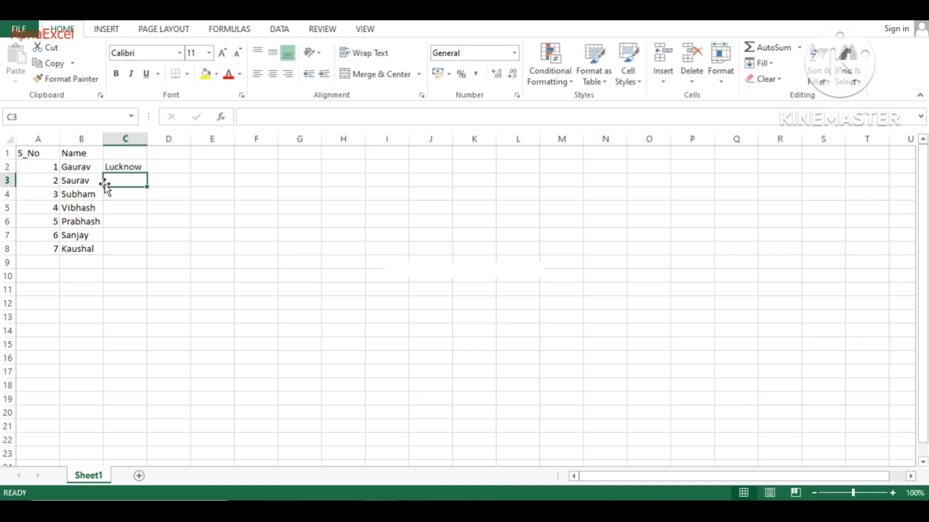
pyautogui.write('Agra')
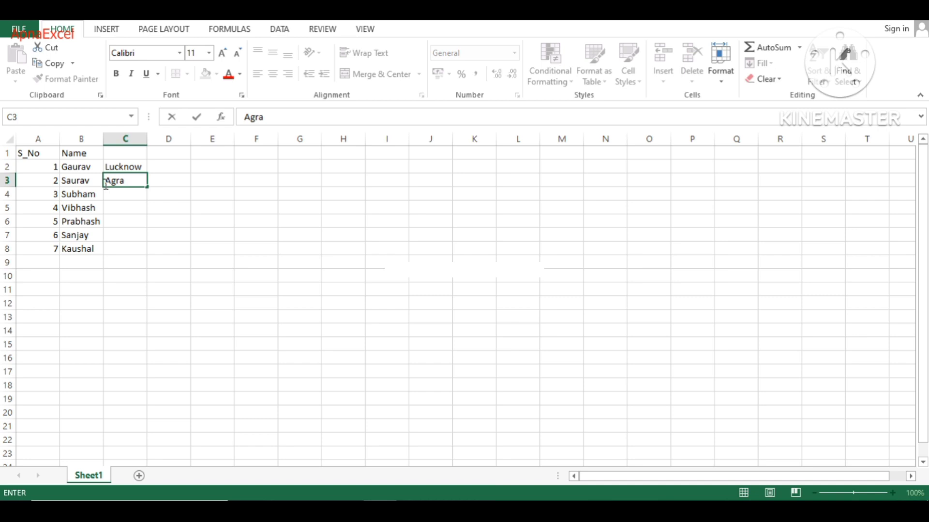
pyautogui.press('Return')
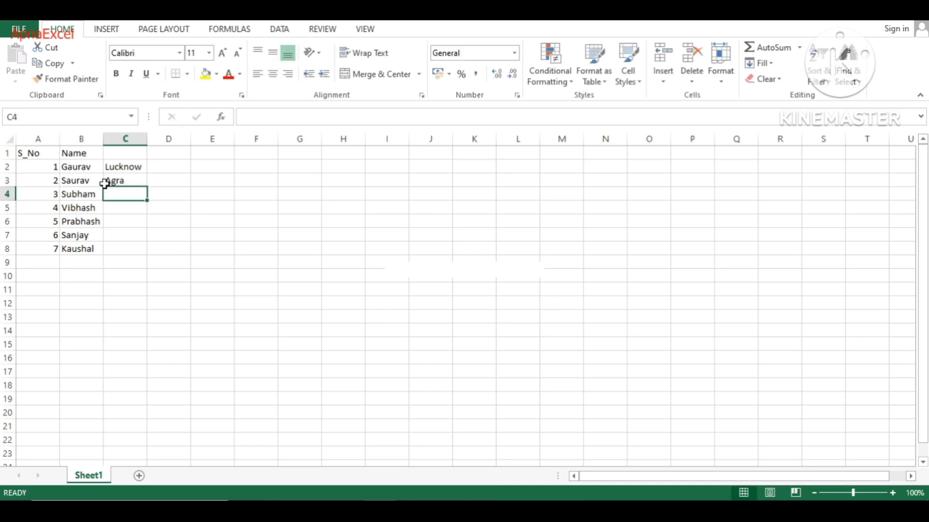
# Continue the city list with Delhi in cells C4 and C5 and Agra in C6.
pyautogui.write('Del')
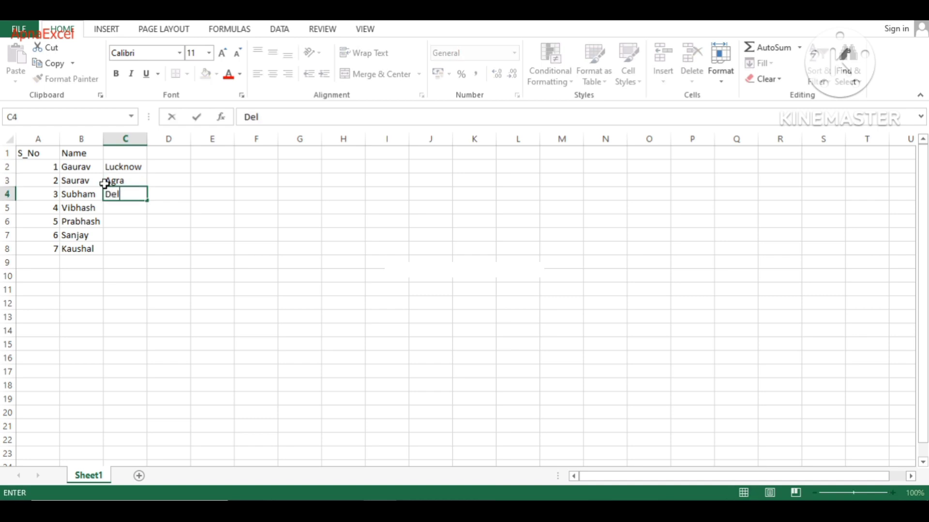
pyautogui.write('hi')
pyautogui.press('Return')
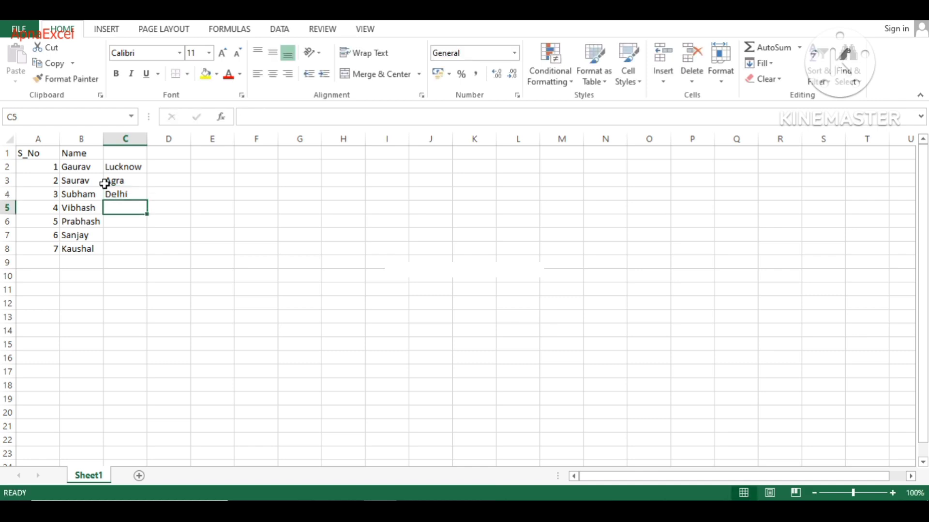
pyautogui.write('delhi')
pyautogui.press('Return')
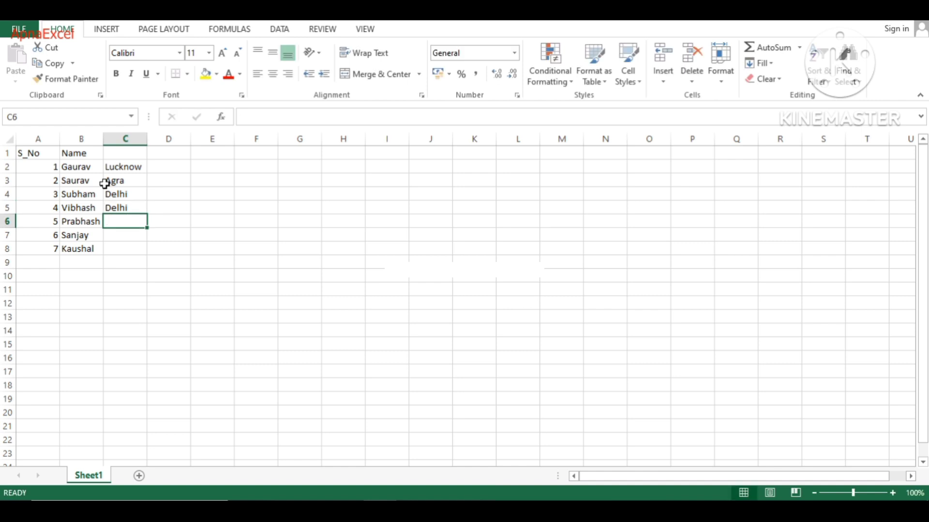
pyautogui.write('agra')
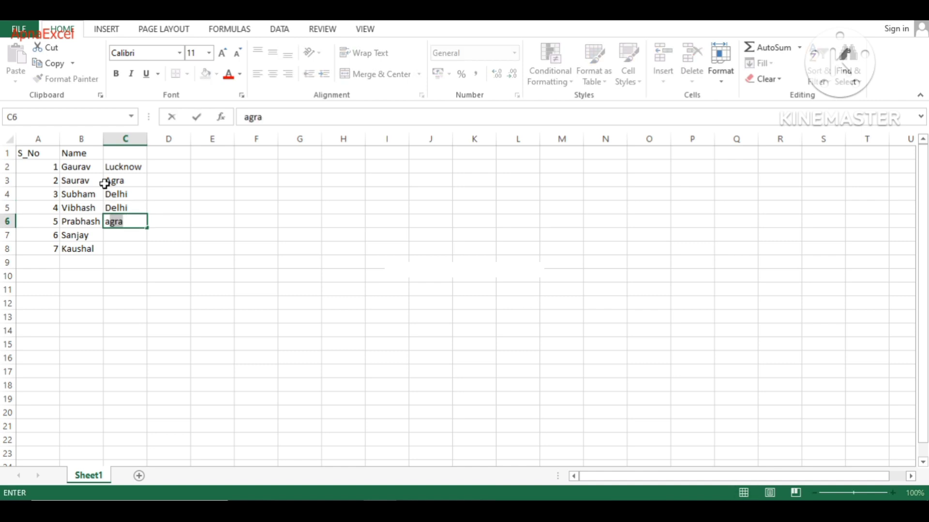
pyautogui.press('Return')
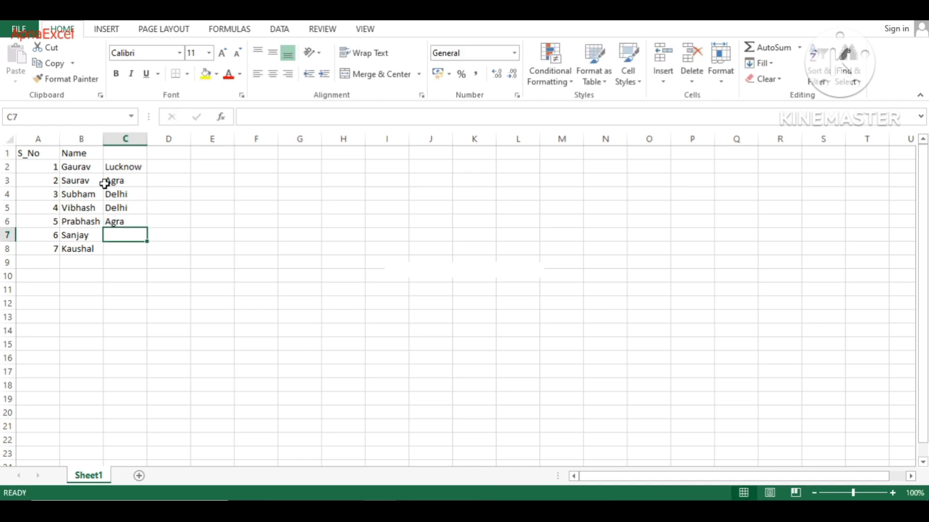
pyautogui.keyDown('shift'); pyautogui.click(105, 184); pyautogui.keyUp('shift')
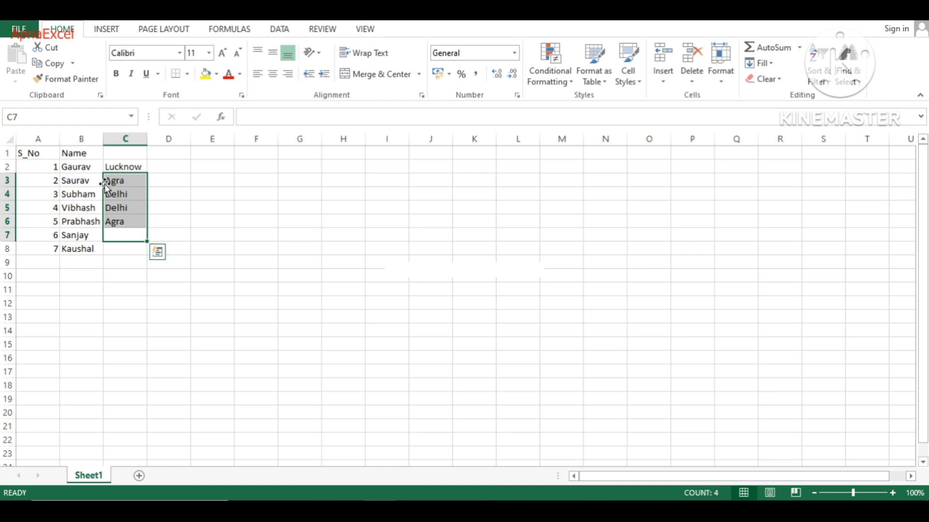
pyautogui.hotkey('shift', 'Down')
pyautogui.hotkey('shift', 'Down')
pyautogui.hotkey('shift', 'Down')
pyautogui.hotkey('shift', 'Down')
# Enter the city allahabad in cell C7 beside serial number 6.
pyautogui.write('alla')
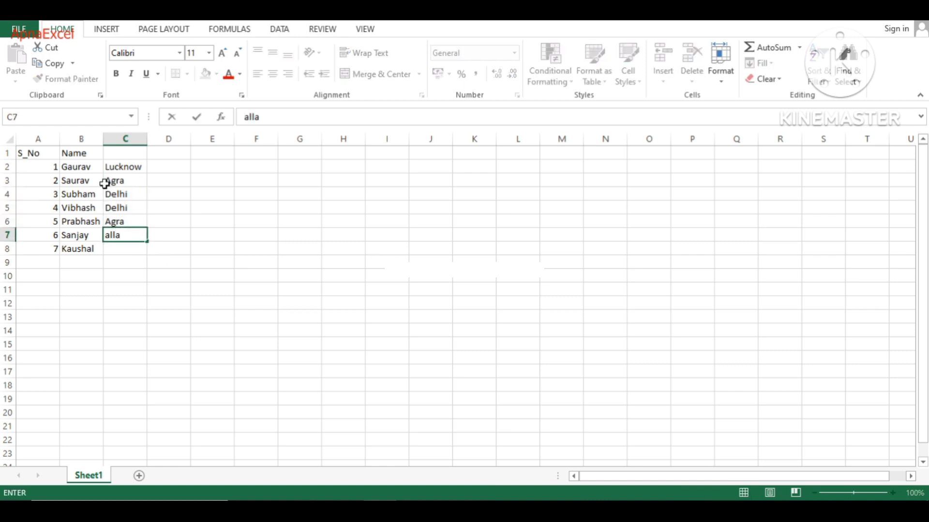
pyautogui.write('habad')
pyautogui.press('Return')
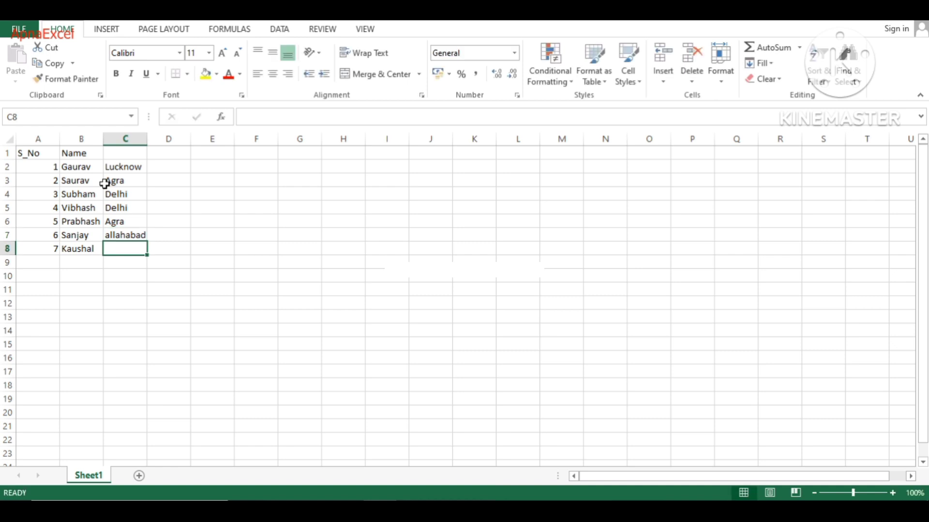
# Edit the city in cell C7 within the cell so that it starts with a capital letter, Allahabad.
pyautogui.press('Up')
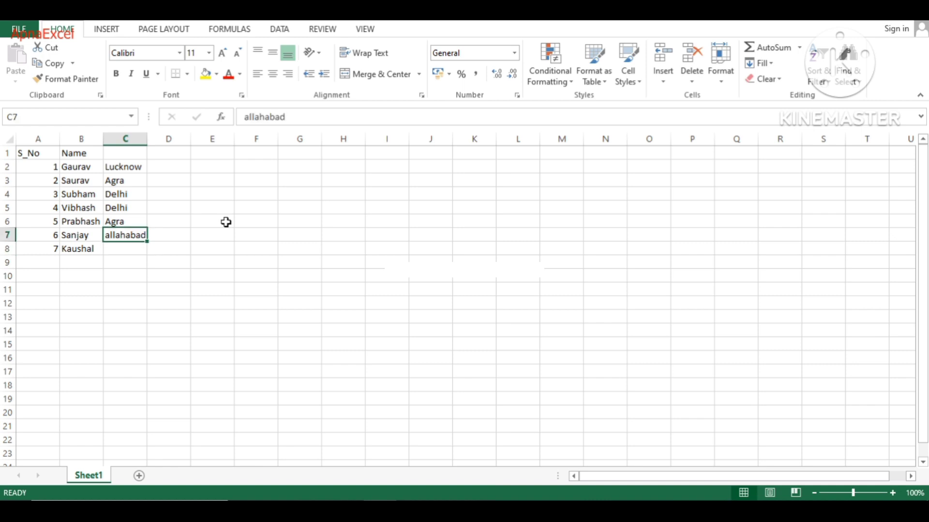
pyautogui.doubleClick(112, 237)
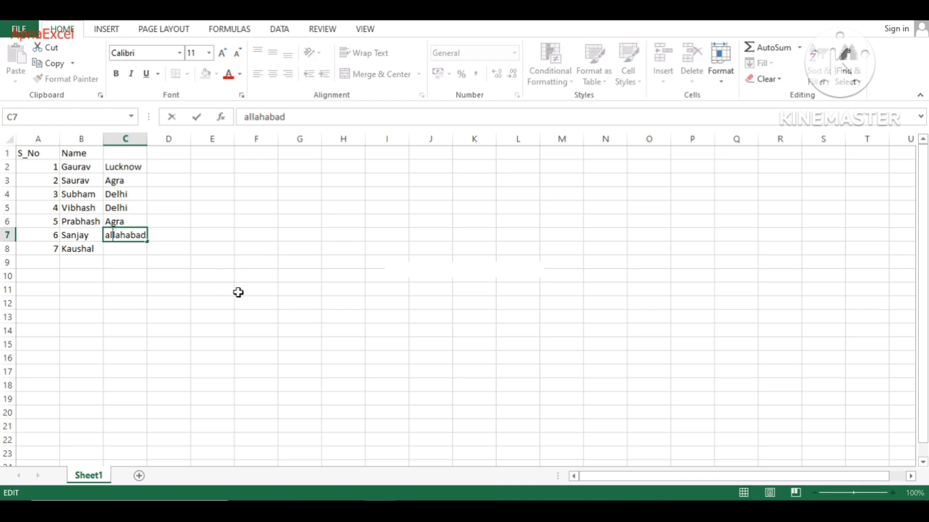
pyautogui.press('Left')
pyautogui.press('Left')
pyautogui.press('Right')
pyautogui.press('BackSpace')
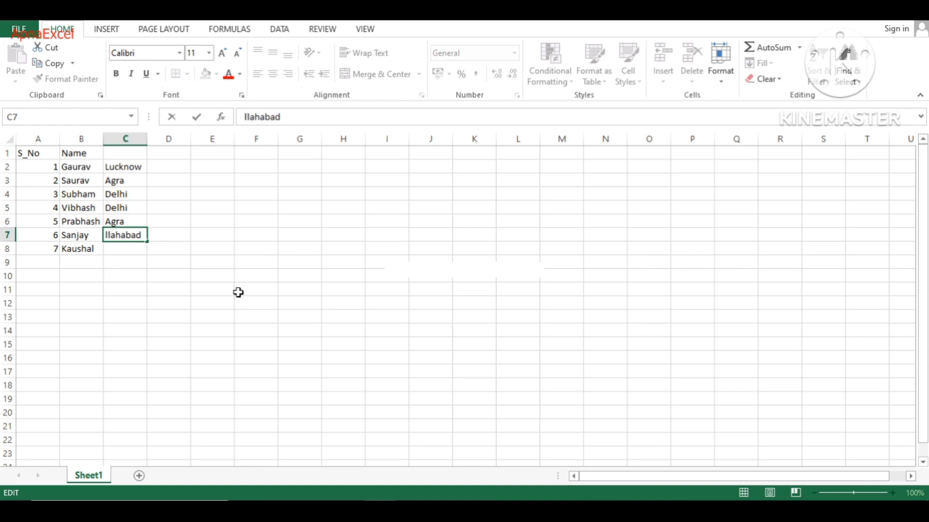
pyautogui.write('A')
pyautogui.press('Return')
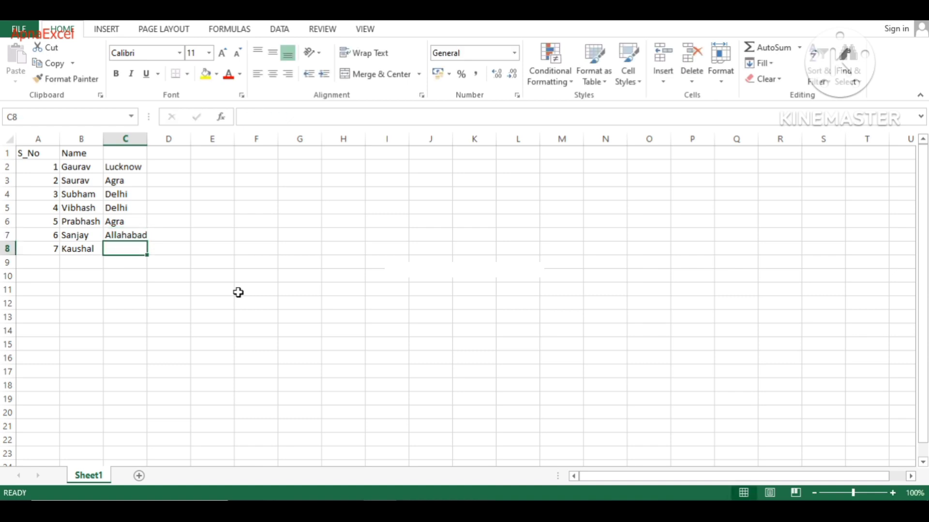
# Repeat the in-cell edit of C7 by deleting the first letter of Allahabad and re-entering it as A.
pyautogui.press('Up')
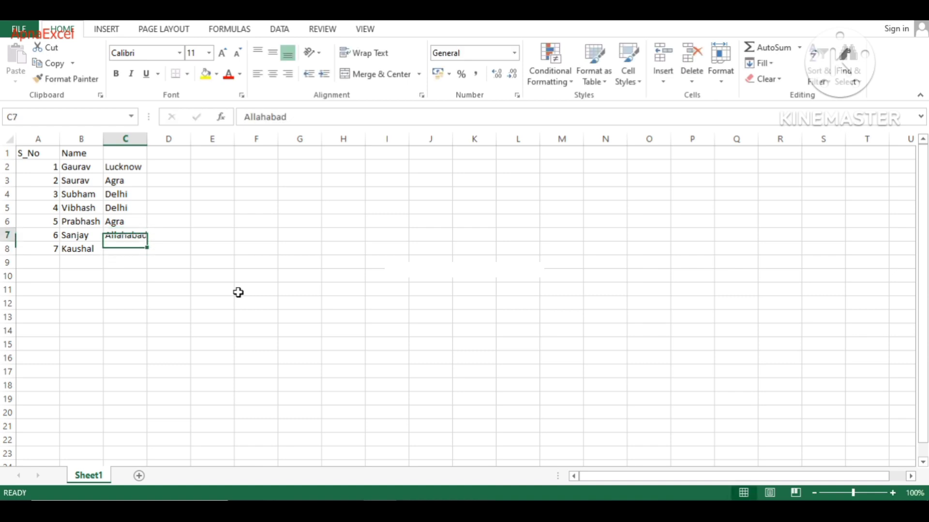
pyautogui.doubleClick(122, 235)
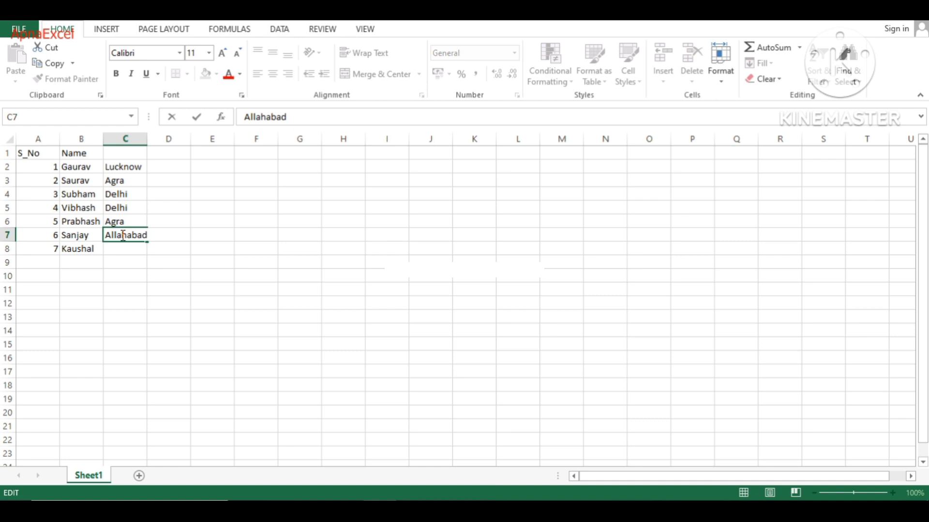
pyautogui.press('Left')
pyautogui.press('Left')
pyautogui.press('Left')
pyautogui.press('Left')
pyautogui.press('Left')
pyautogui.press('Left')
pyautogui.press('Left')
pyautogui.press('Left')
pyautogui.press('Left')
pyautogui.press('Right')
pyautogui.press('BackSpace')
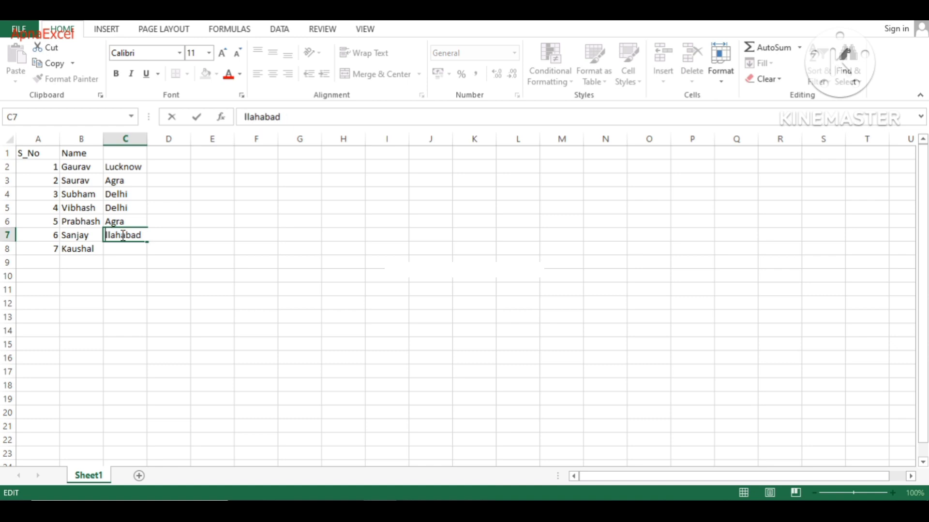
pyautogui.write('A')
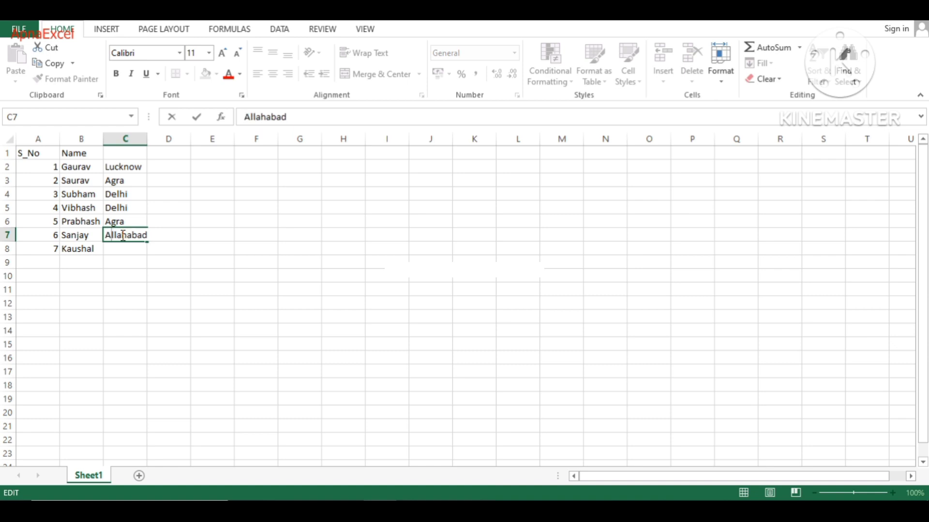
pyautogui.press('Return')
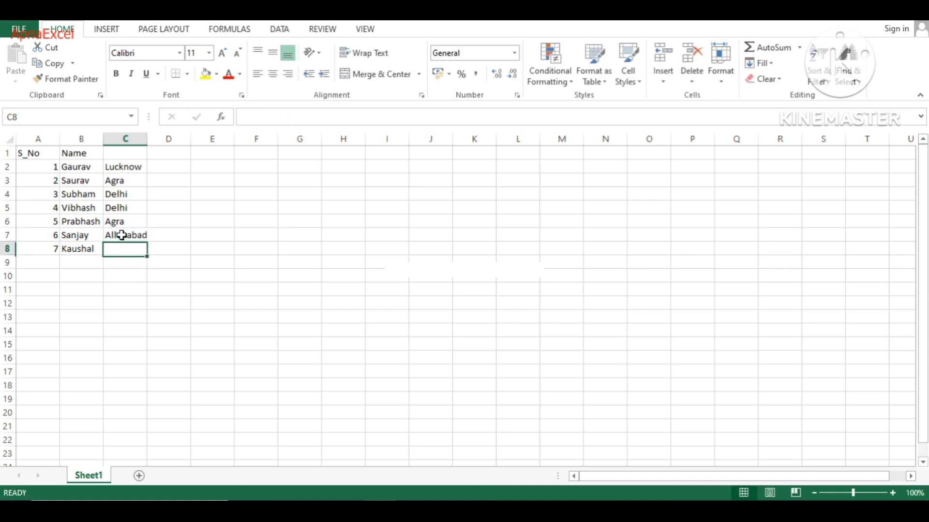
# Try the autocomplete suggestions Agra and Allahabad in cell C8, and complete the cell with Agra.
pyautogui.write('Agra')
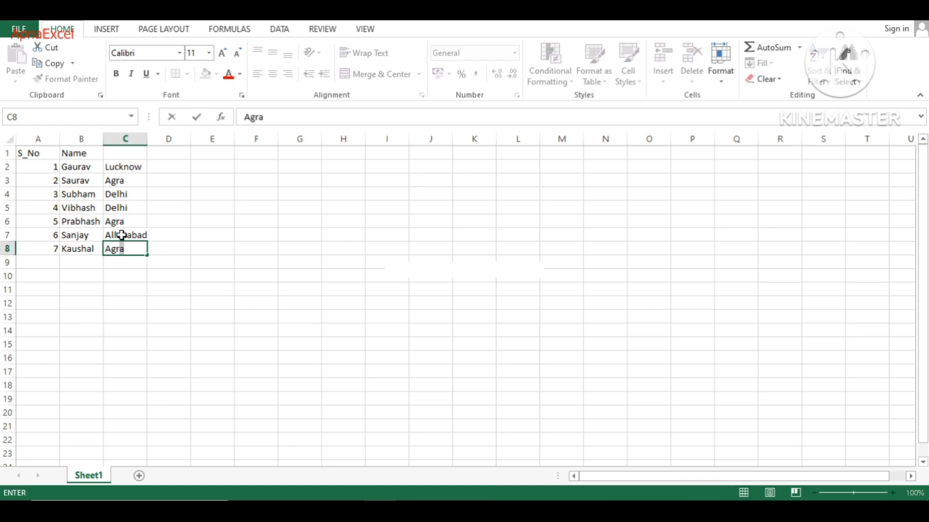
pyautogui.press('BackSpace')
pyautogui.press('BackSpace')
pyautogui.press('BackSpace')
pyautogui.write('A')
pyautogui.write('l')
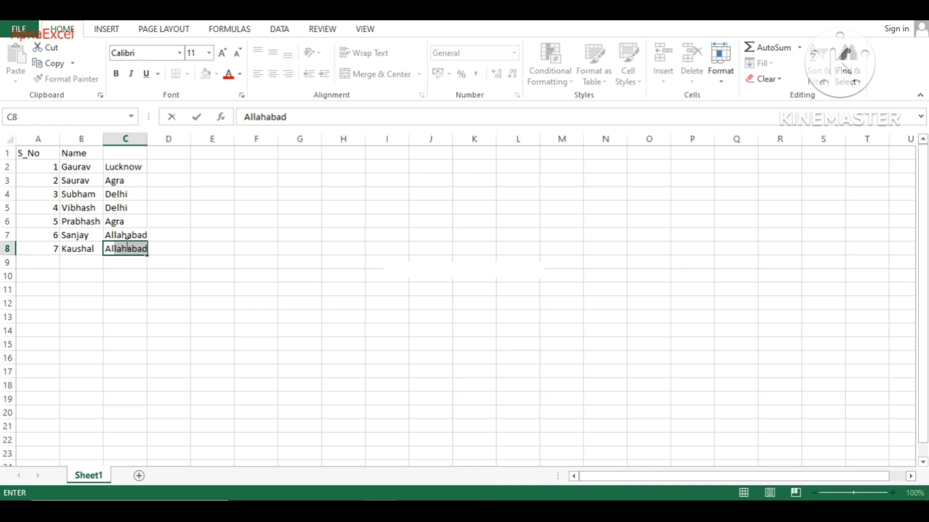
pyautogui.press('BackSpace')
pyautogui.press('BackSpace')
pyautogui.write('gra')
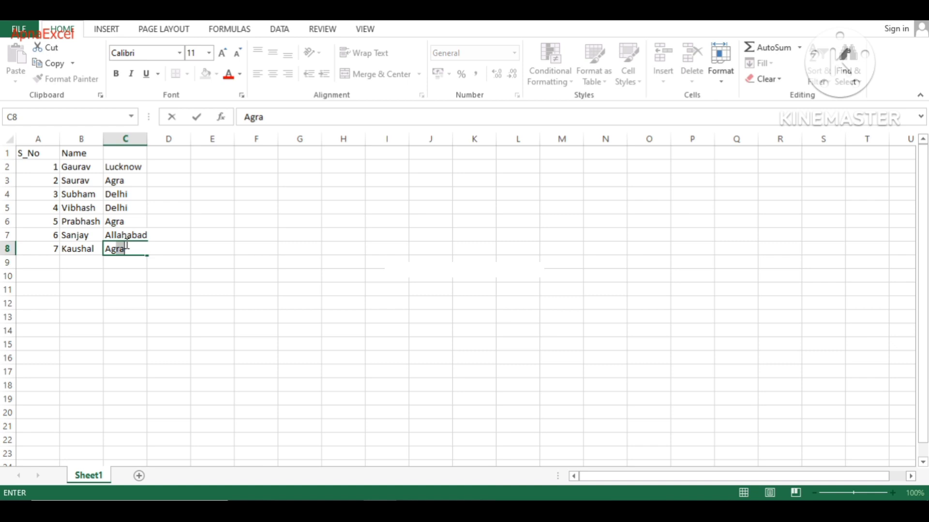
pyautogui.press('Return')
# Add the column headings City in cell C1 and State in cell D1.
pyautogui.press('Up')
pyautogui.press('Up')
pyautogui.press('Up')
pyautogui.press('Up')
pyautogui.press('Up')
pyautogui.press('Up')
pyautogui.press('Up')
pyautogui.press('Up')
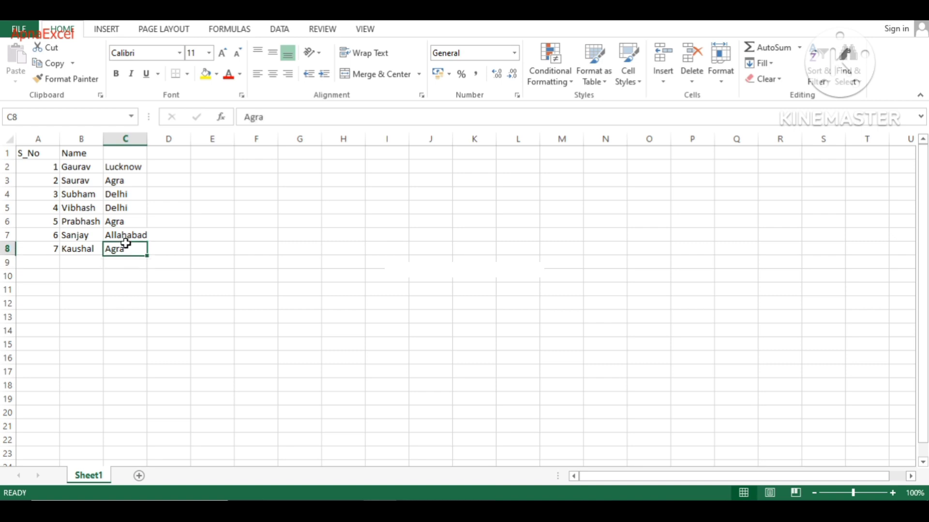
pyautogui.press('Right')
pyautogui.press('Down')
pyautogui.press('Up')
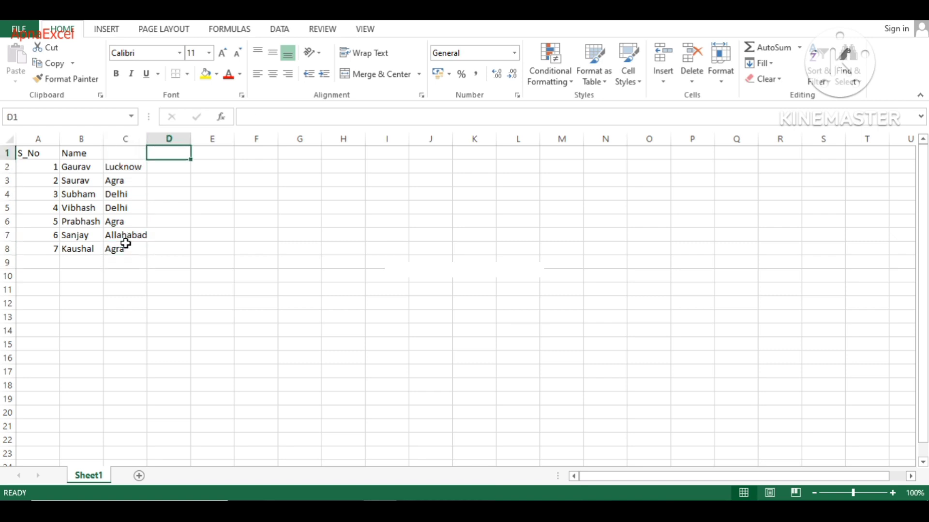
pyautogui.press('Left')
pyautogui.write('City')
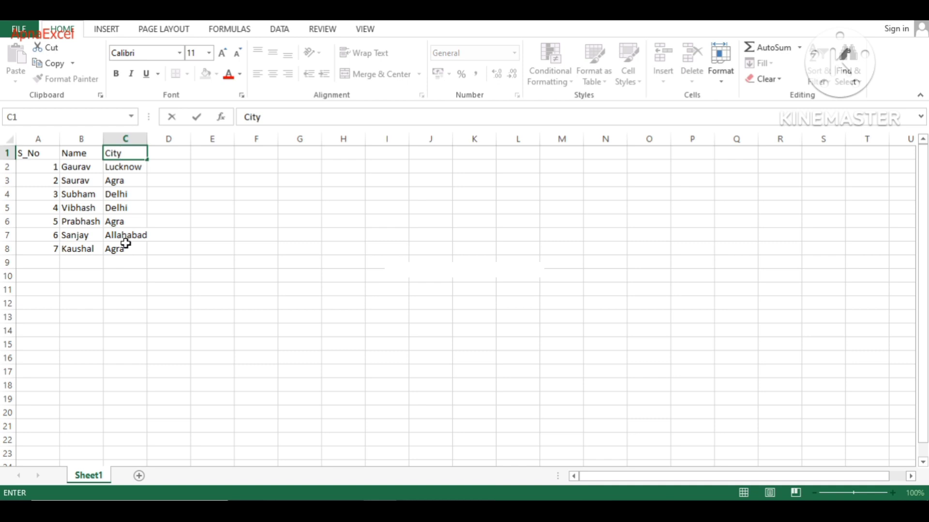
pyautogui.press('Right')
pyautogui.write('State')
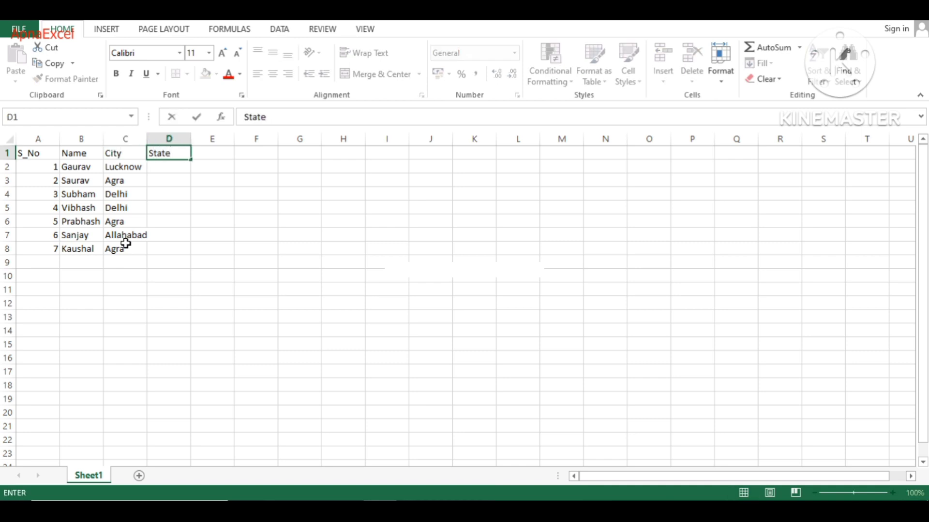
pyautogui.press('Return')
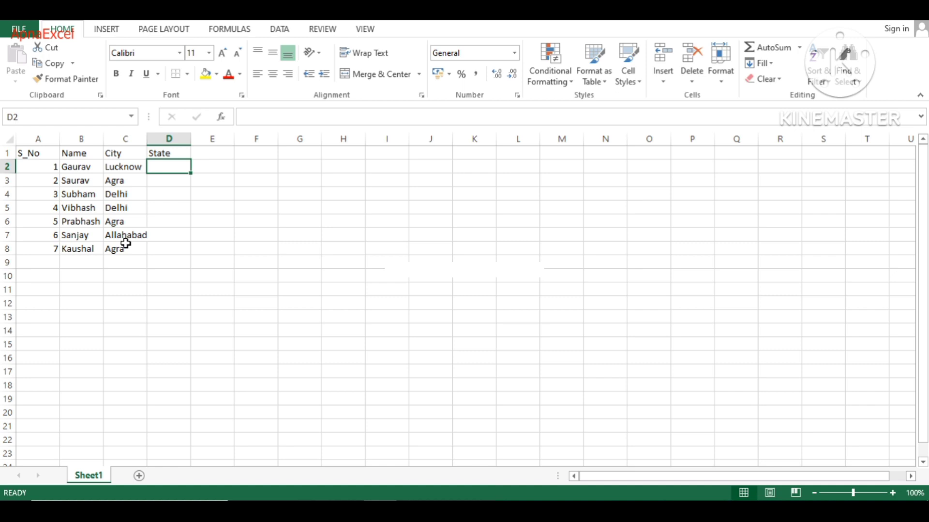
# Enter UP as the state for the first two records in cells D2 and D3.
pyautogui.write('UP')
pyautogui.press('Return')
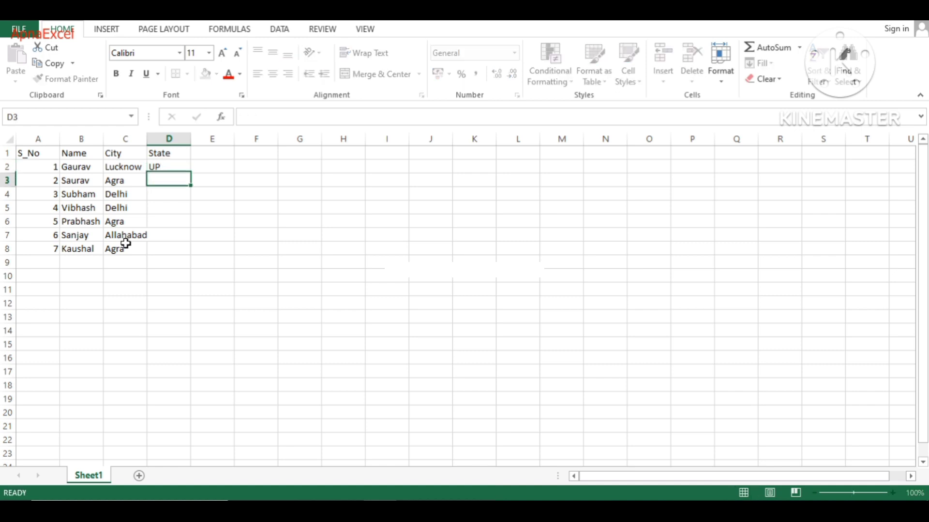
pyautogui.write('UP')
pyautogui.press('Return')
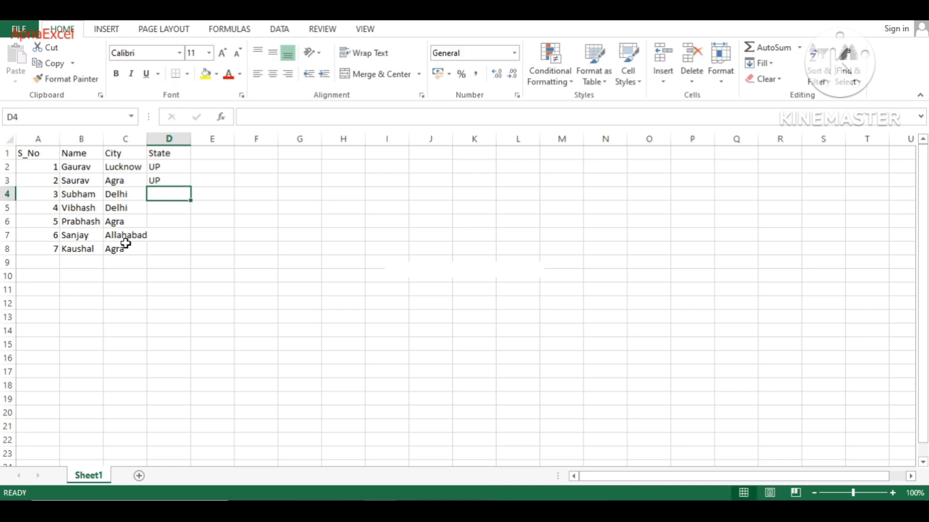
# Enter Delhi as the state in cell D4 and fill it down to D5.
pyautogui.write('D')
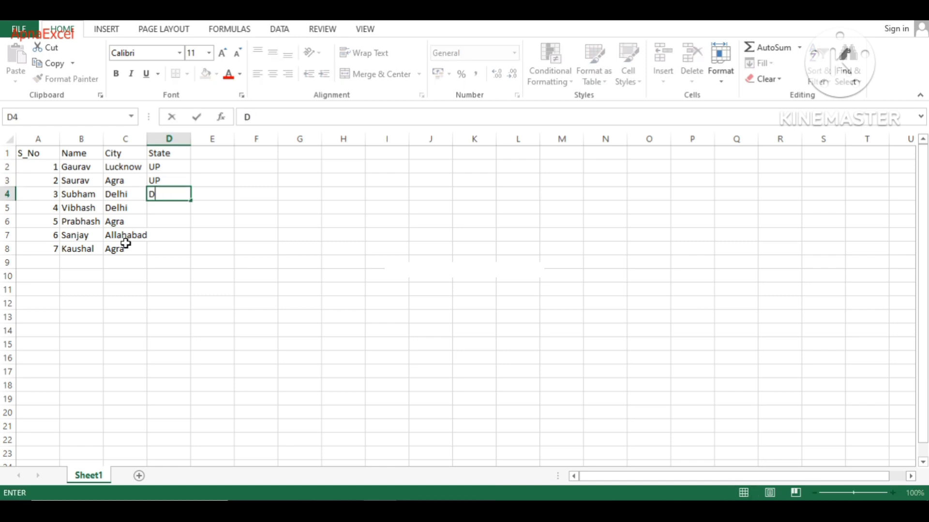
pyautogui.write('elhi')
pyautogui.press('Return')
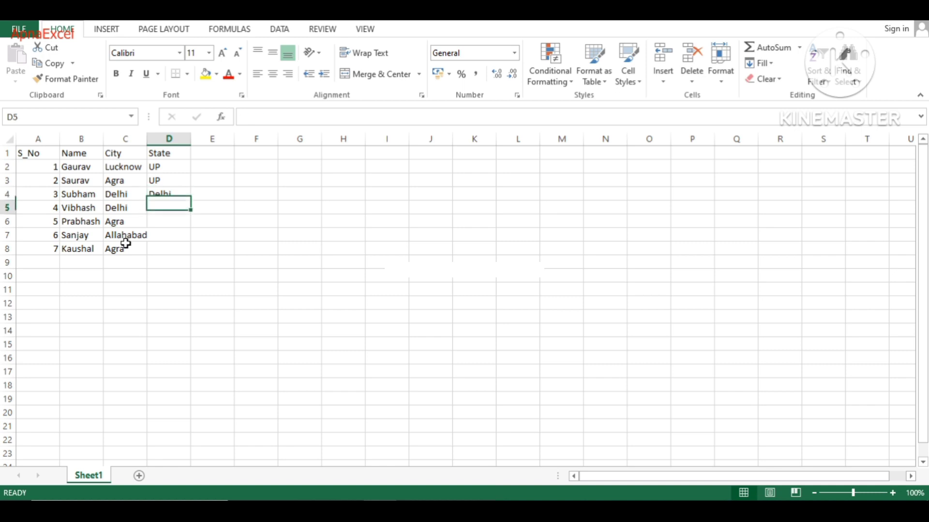
pyautogui.press('Up')
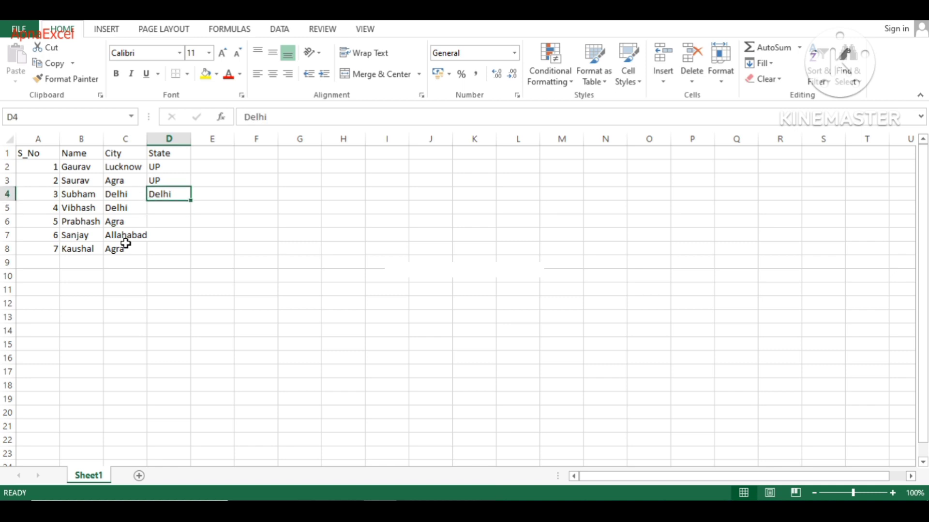
pyautogui.hotkey('shift', 'Down')
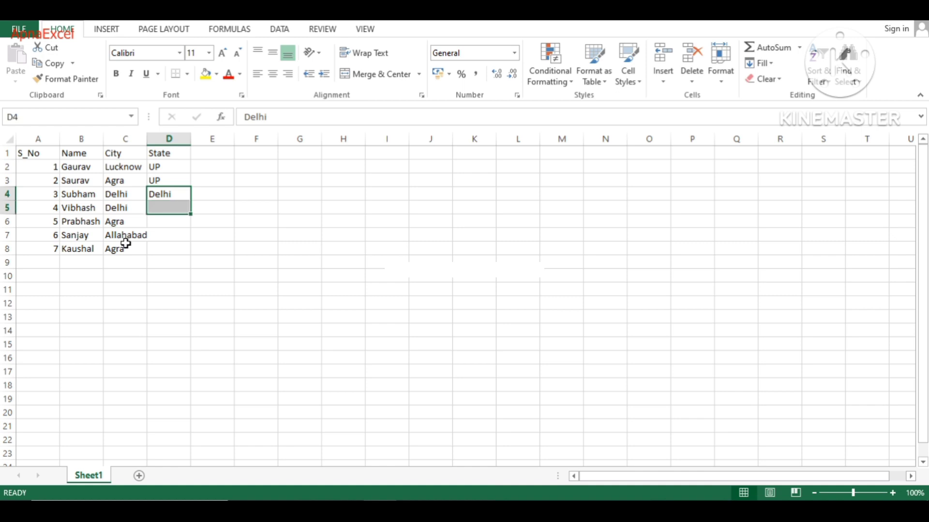
pyautogui.hotkey('ctrl', 'd')
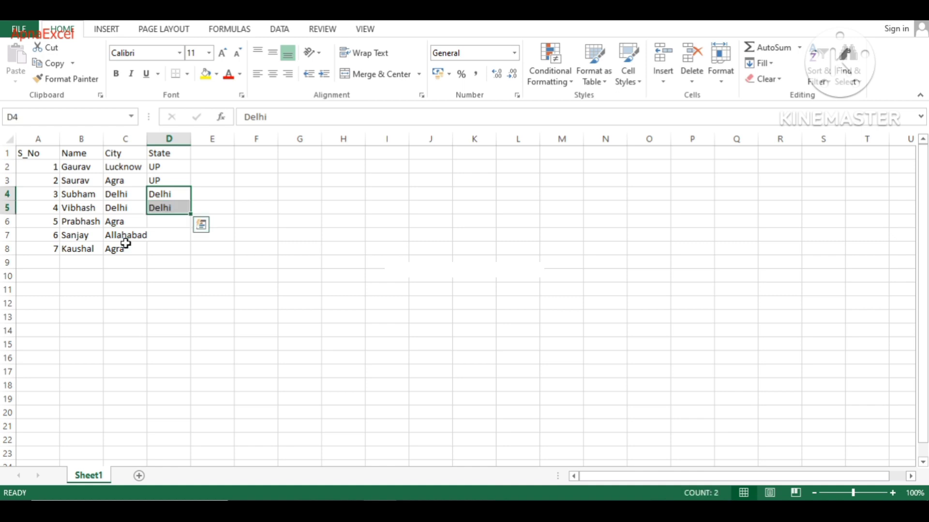
# Enter UP as the state for the last three records in cells D6, D7 and D8.
pyautogui.press('Down')
pyautogui.press('Down')
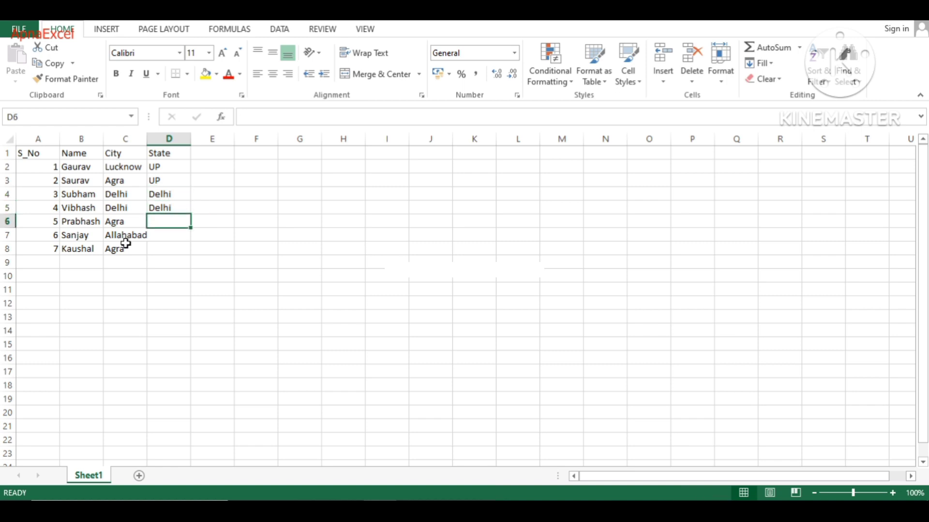
pyautogui.write('UP')
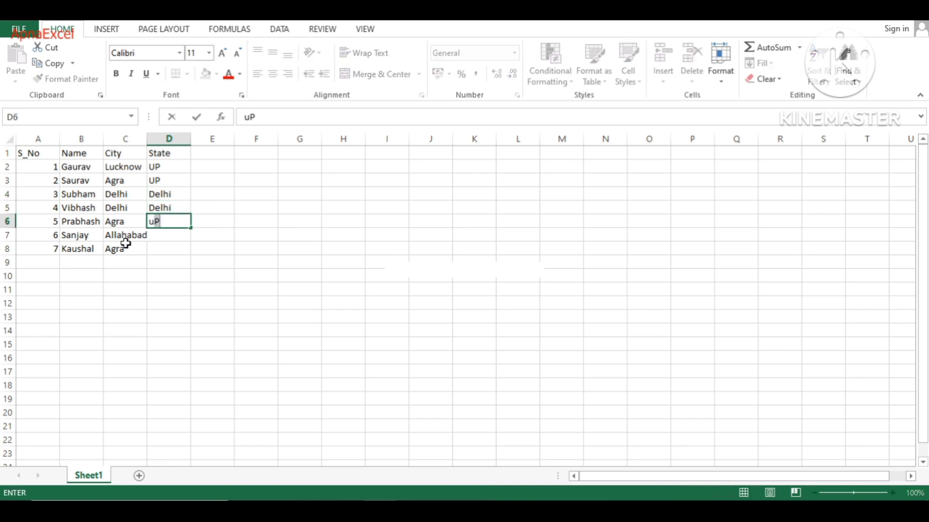
pyautogui.press('Return')
pyautogui.write('UP')
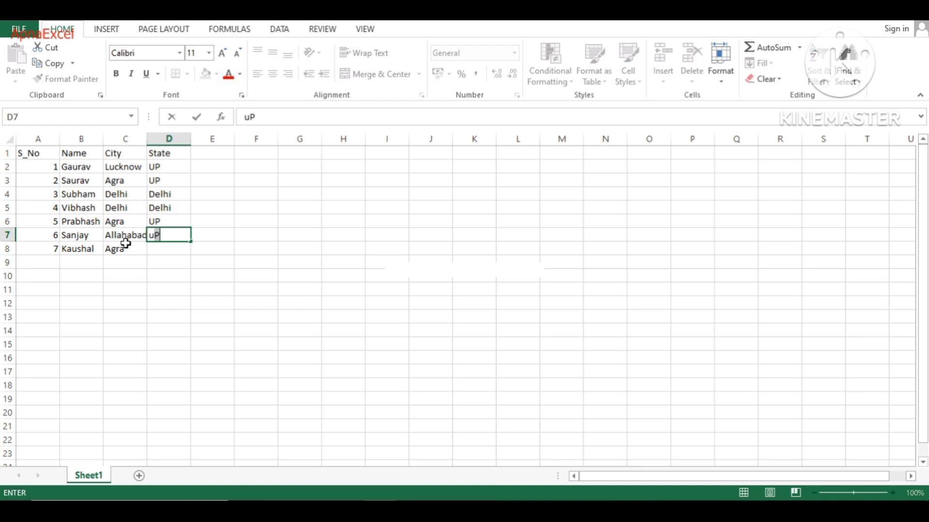
pyautogui.press('Return')
pyautogui.write('uP')
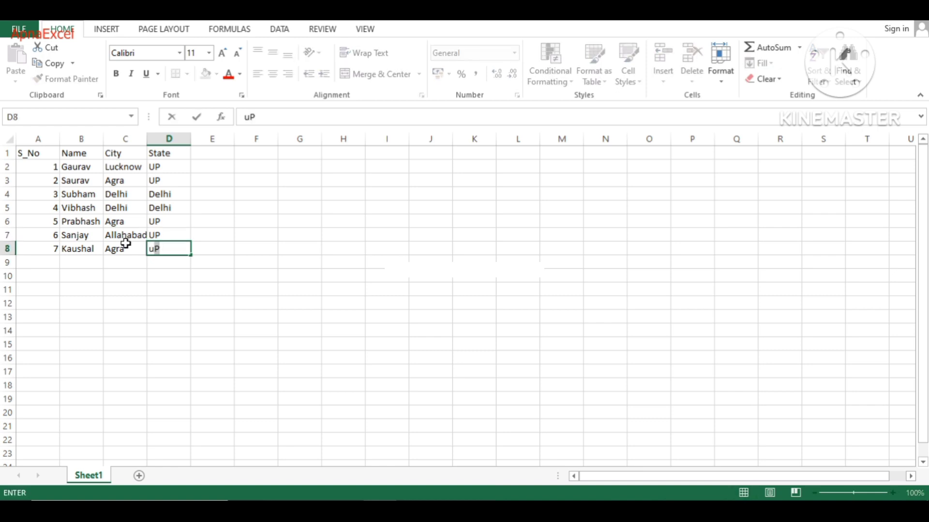
pyautogui.press('Return')
# Look over the column headings and serial numbers, and view the empty rows of column A down to row 56.
pyautogui.press('Up')
pyautogui.press('Up')
pyautogui.press('Up')
pyautogui.press('Up')
pyautogui.press('Up')
pyautogui.press('Up')
pyautogui.press('Up')
pyautogui.press('Up')
pyautogui.press('Left')
pyautogui.press('Left')
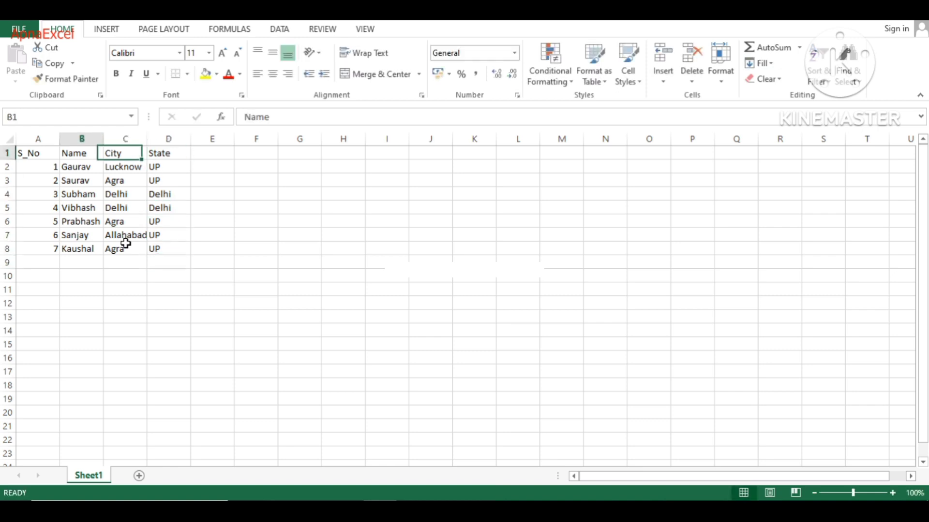
pyautogui.press('Left')
pyautogui.press('Down')
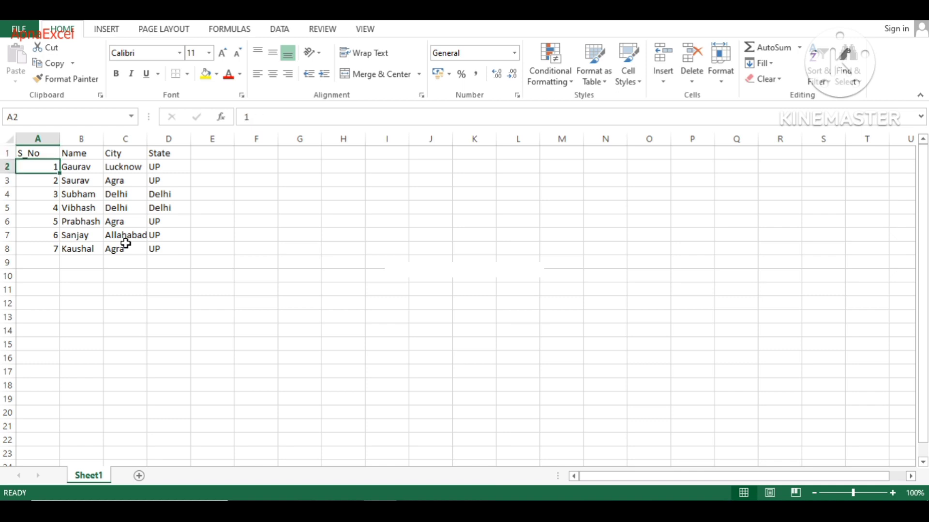
pyautogui.press('Down')
pyautogui.press('Down')
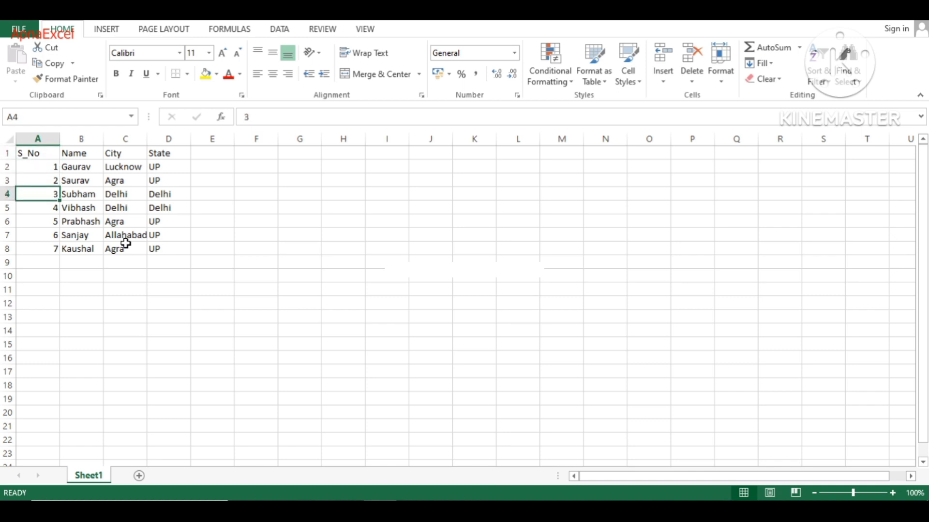
pyautogui.press('Down')
pyautogui.press('Down')
pyautogui.press('Up')
pyautogui.press('Up')
pyautogui.press('Up')
pyautogui.press('Up')
pyautogui.press('Up')
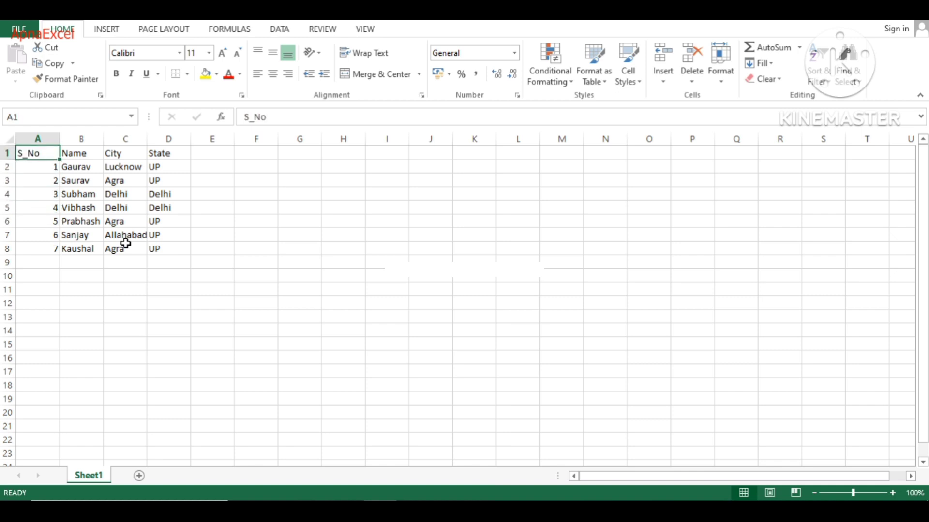
pyautogui.press('Down')
pyautogui.press('Down')
pyautogui.press('Down')
pyautogui.press('Down')
pyautogui.press('Down')
pyautogui.press('Down')
pyautogui.press('Down')
pyautogui.press('Down')
pyautogui.press('Down')
pyautogui.press('Down')
pyautogui.press('Down')
pyautogui.press('Down')
pyautogui.press('Down')
pyautogui.press('Down')
pyautogui.press('Down')
pyautogui.press('Down')
pyautogui.press('Down')
pyautogui.press('Down')
pyautogui.press('Down')
pyautogui.press('Down')
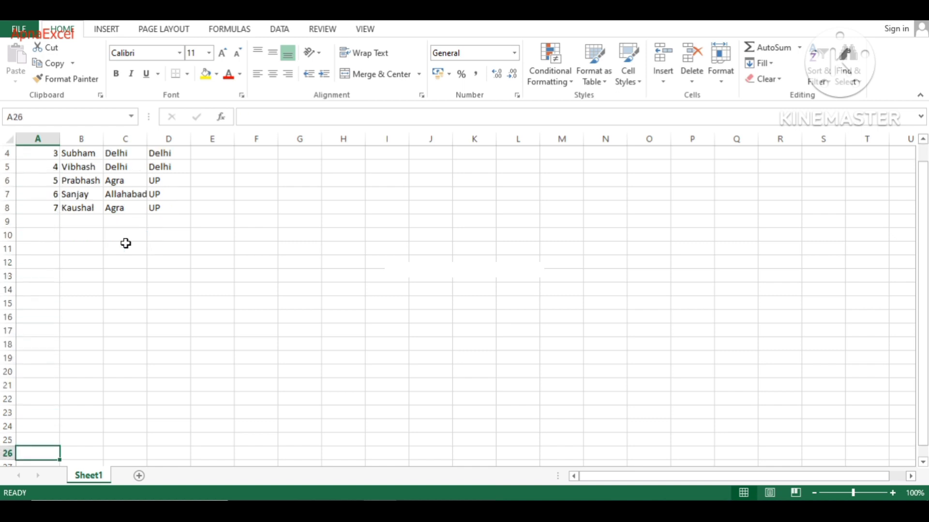
pyautogui.press('Down')
pyautogui.press('Down')
pyautogui.press('Down')
pyautogui.press('Down')
pyautogui.press('Down')
pyautogui.press('Down')
pyautogui.press('Down')
pyautogui.press('Down')
pyautogui.press('Down')
pyautogui.press('Down')
pyautogui.press('Down')
pyautogui.press('Down')
pyautogui.press('Down')
pyautogui.press('Down')
pyautogui.press('Down')
pyautogui.press('Down')
pyautogui.press('Down')
pyautogui.press('Down')
pyautogui.press('Down')
pyautogui.press('Down')
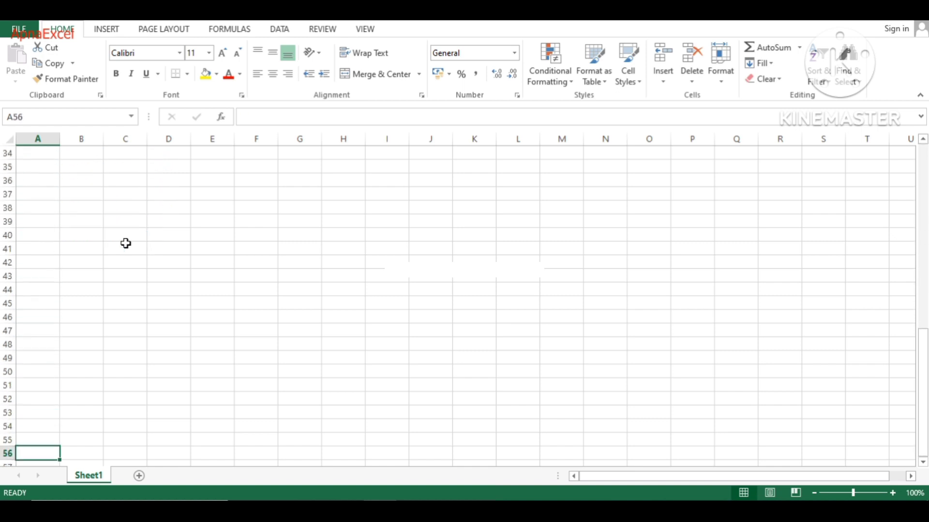
# Clear the serial numbers 3 to 7 from cells A4 to A8.
pyautogui.hotkey('ctrl', 'Home')
pyautogui.press('Down')
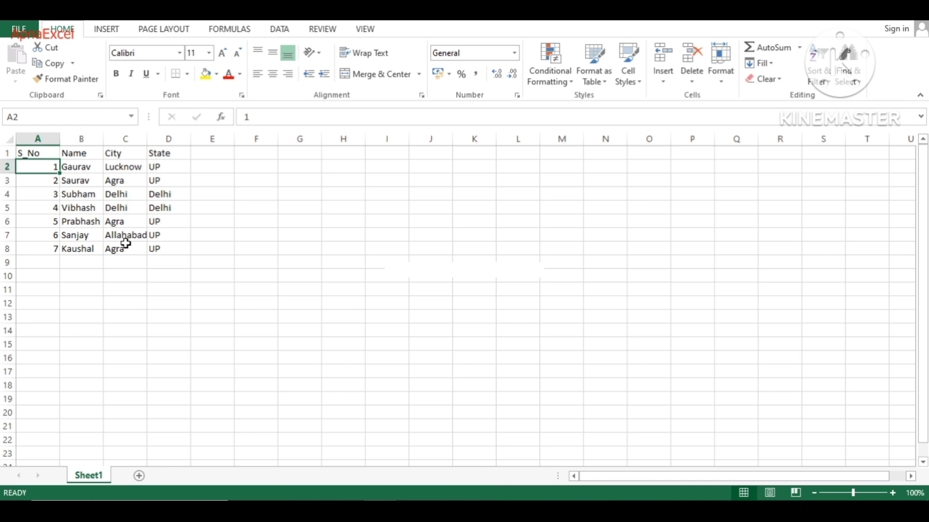
pyautogui.press('Down')
pyautogui.press('Up')
pyautogui.press('Down')
pyautogui.press('Down')
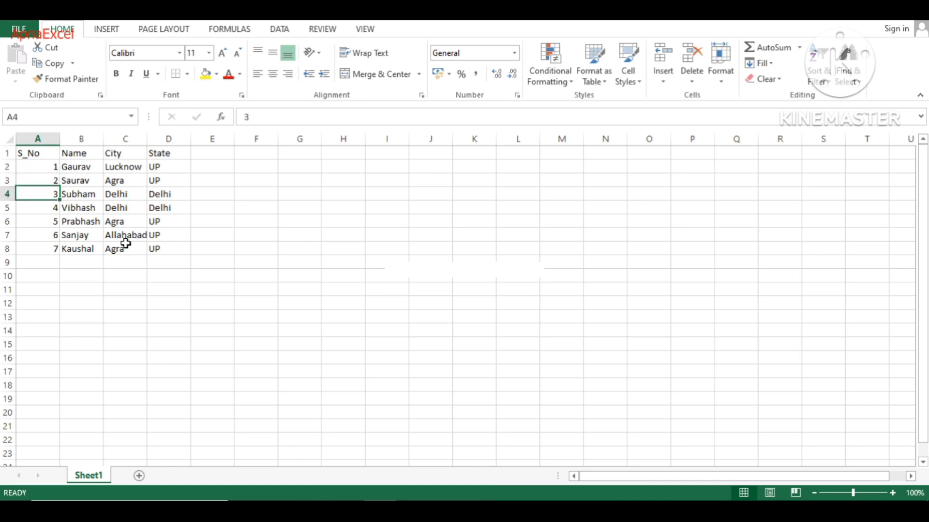
pyautogui.hotkey('ctrl', 'shift', 'Down')
pyautogui.press('Delete')
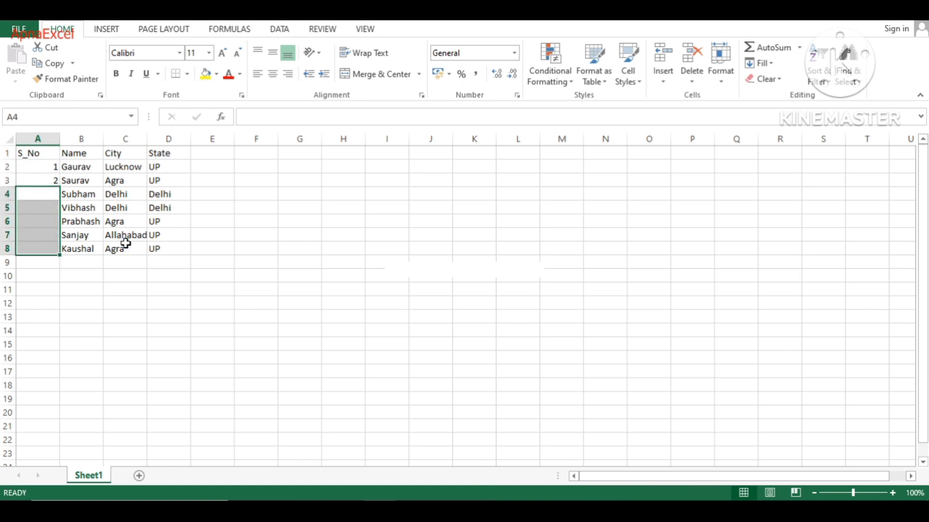
# Extend the serial number series from cells A2 and A3 down to A17, and undo the fill.
pyautogui.press('Up')
pyautogui.press('Up')
pyautogui.hotkey('shift', 'Down')
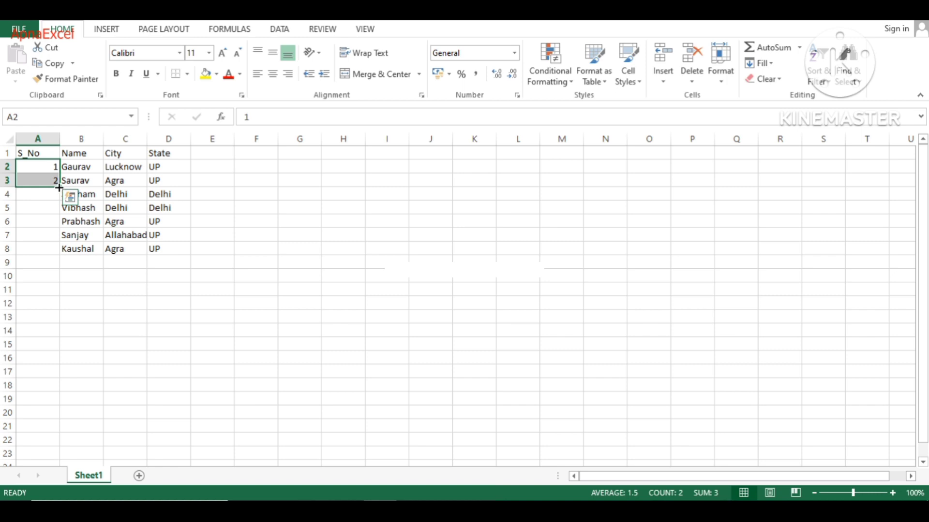
pyautogui.moveTo(59, 188); pyautogui.dragTo(59, 378)
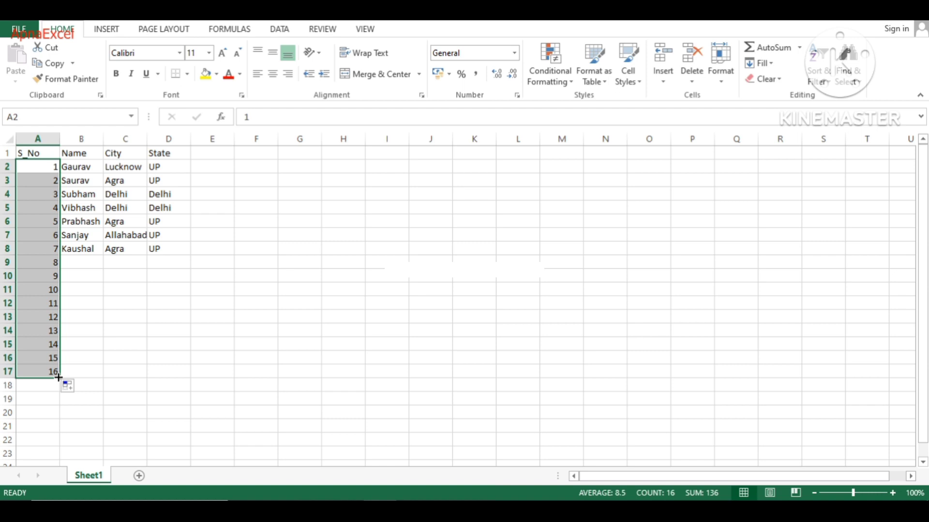
pyautogui.hotkey('ctrl', 'z')
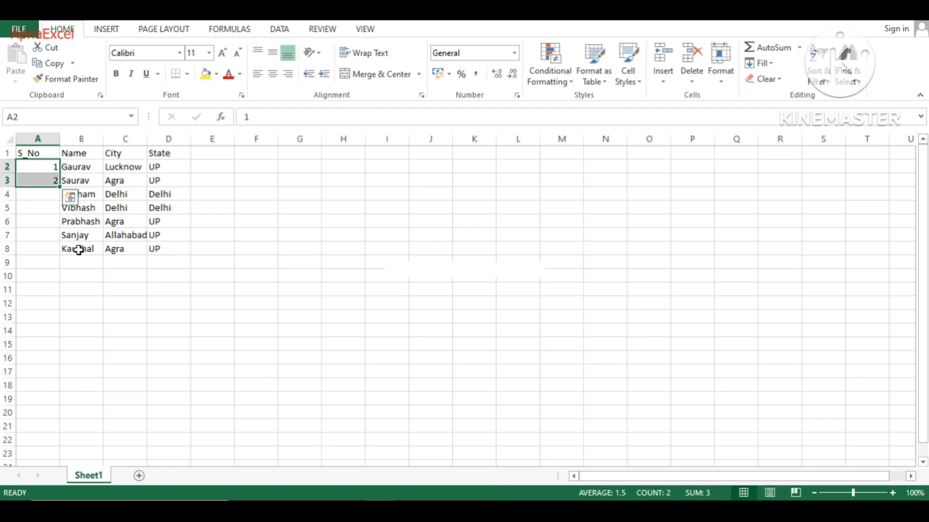
# Replace the serial number in cell A3 with the formula =A2+1.
pyautogui.click(38, 179)
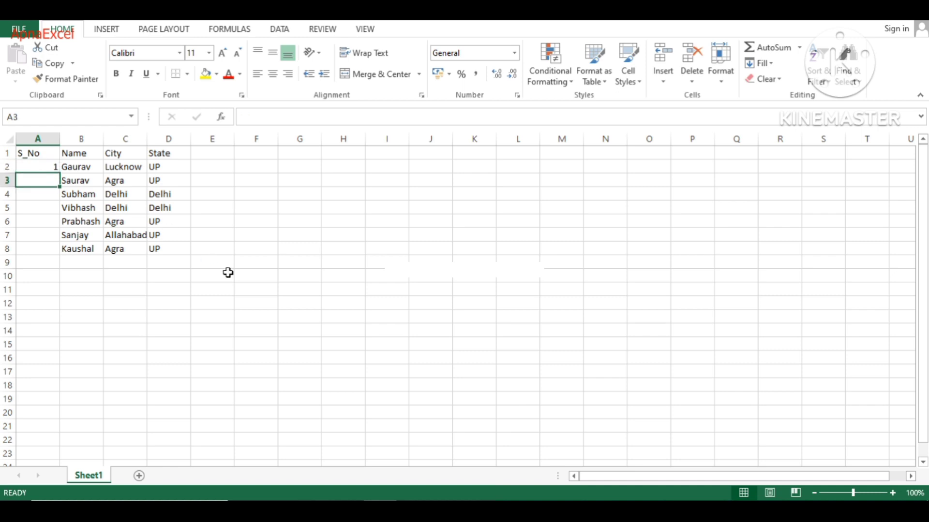
pyautogui.write('=')
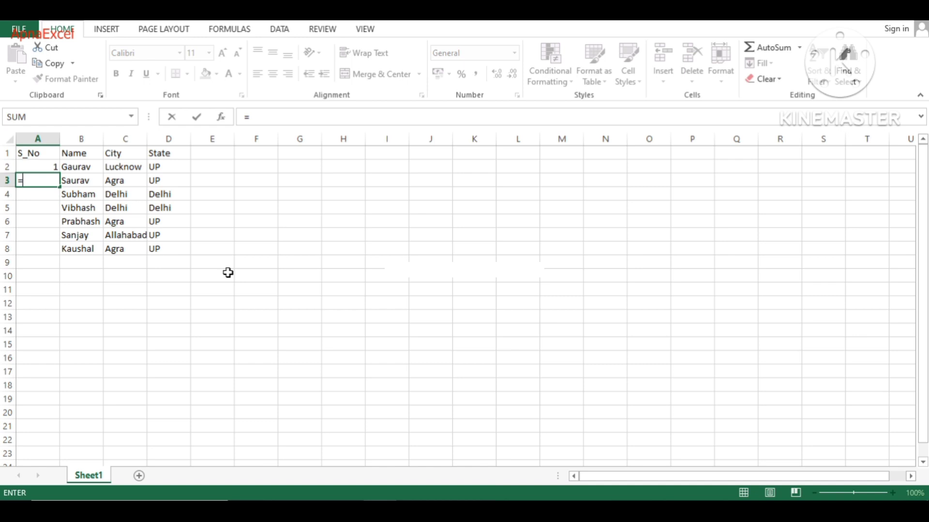
pyautogui.press('Up')
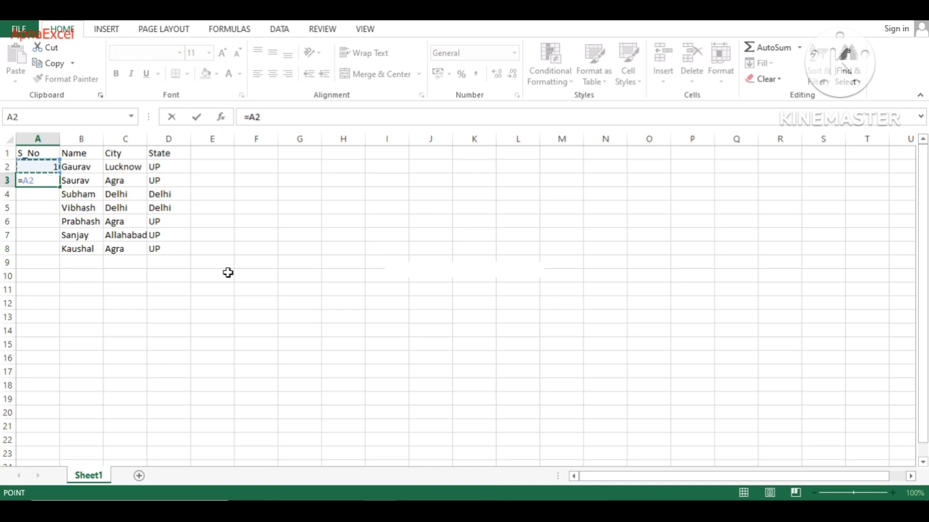
pyautogui.write('+1')
pyautogui.press('Return')
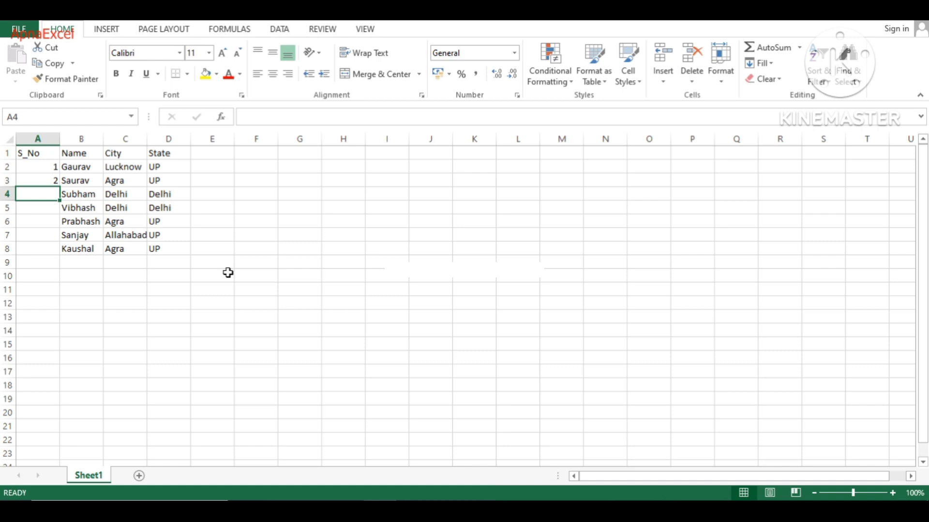
# Fill the A3 formula down column A to cell A25.
pyautogui.press('Up')
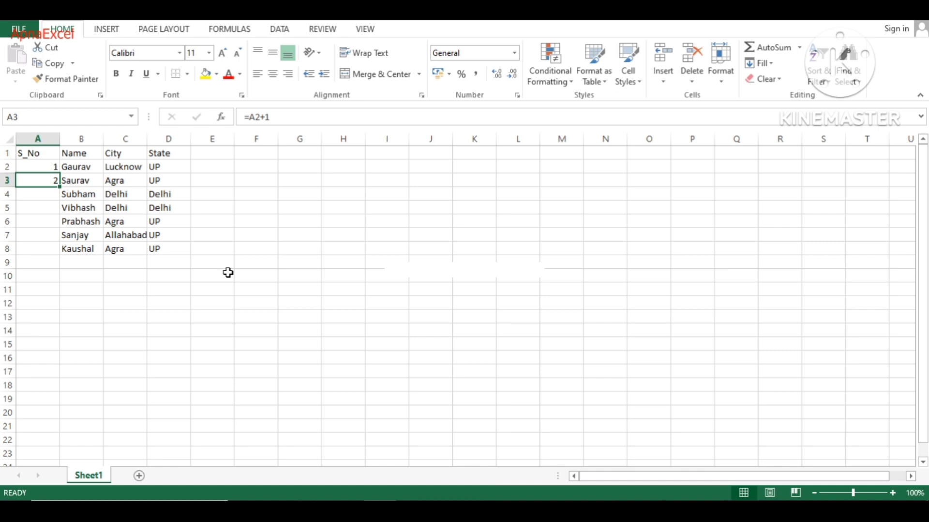
pyautogui.hotkey('shift', 'Down')
pyautogui.hotkey('shift', 'Down')
pyautogui.hotkey('shift', 'Down')
pyautogui.hotkey('shift', 'Down')
pyautogui.hotkey('shift', 'Down')
pyautogui.hotkey('shift', 'Down')
pyautogui.hotkey('shift', 'Down')
pyautogui.hotkey('shift', 'Down')
pyautogui.hotkey('shift', 'Down')
pyautogui.hotkey('shift', 'Down')
pyautogui.hotkey('shift', 'Down')
pyautogui.hotkey('shift', 'Down')
pyautogui.hotkey('shift', 'Down')
pyautogui.hotkey('shift', 'Down')
pyautogui.hotkey('shift', 'Down')
pyautogui.hotkey('shift', 'Down')
pyautogui.hotkey('shift', 'Down')
pyautogui.hotkey('shift', 'Down')
pyautogui.hotkey('shift', 'Down')
pyautogui.hotkey('shift', 'Down')
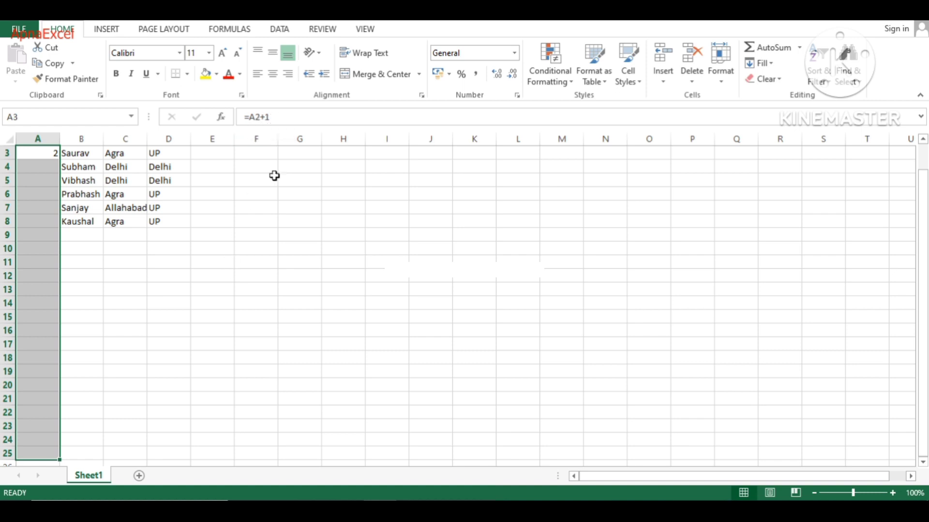
pyautogui.hotkey('ctrl', 'd')
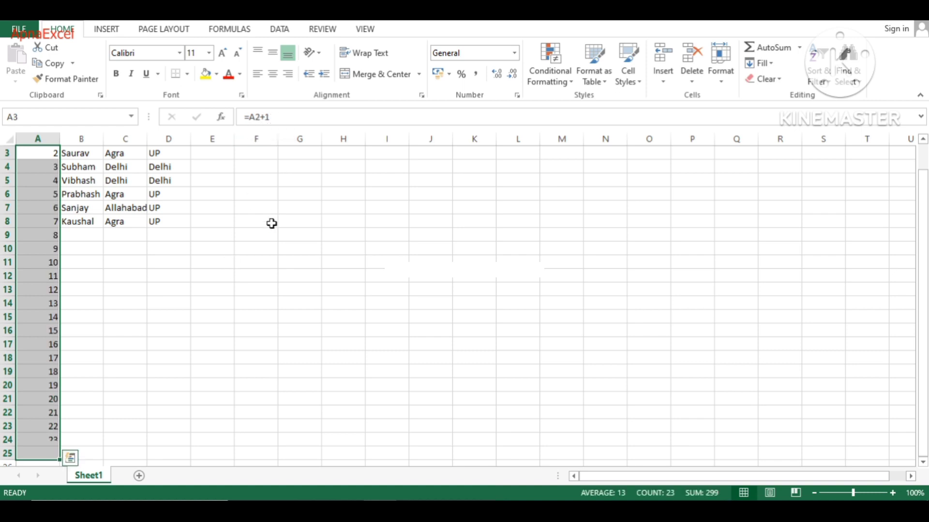
# Examine the starting serial number in A2 and compare the filled formulas in cells A3 and A4.
pyautogui.press('Up')
pyautogui.scroll(1, 271, 223)
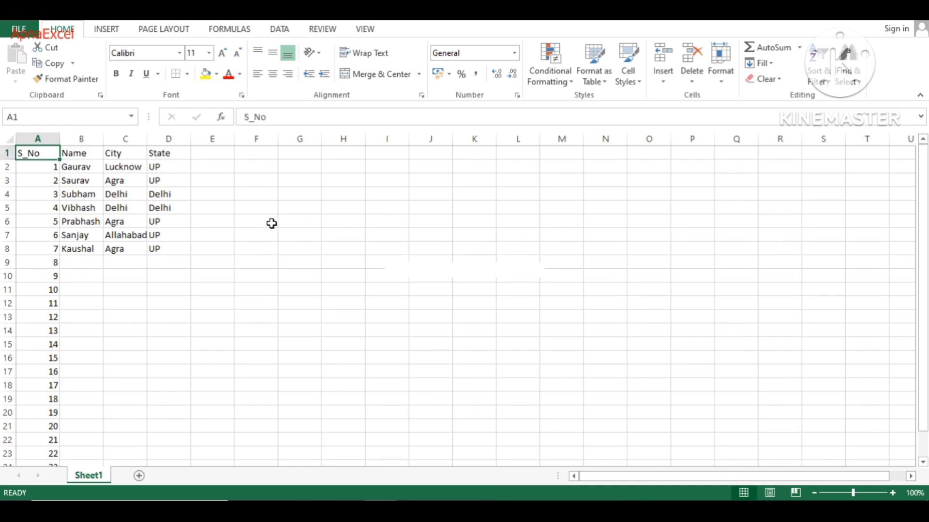
pyautogui.press('Down')
pyautogui.press('Down')
pyautogui.press('Down')
pyautogui.press('Down')
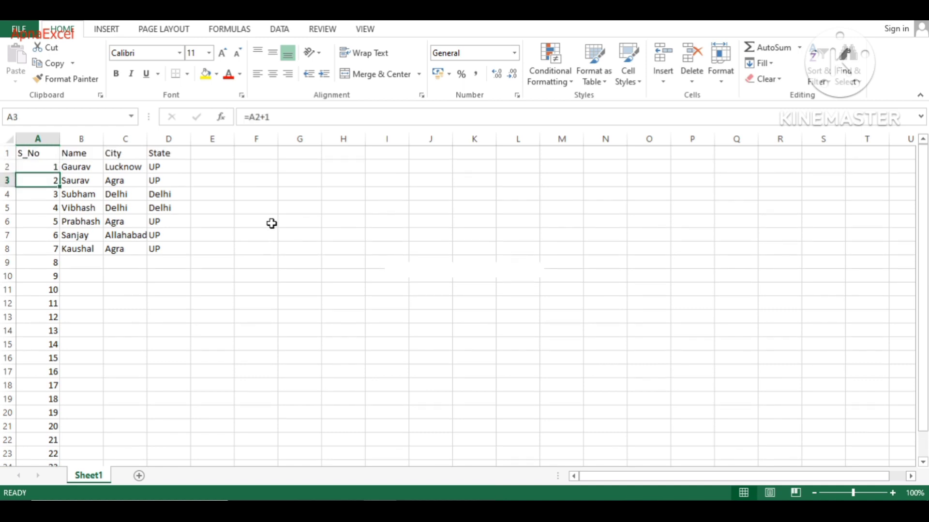
pyautogui.press('Up')
pyautogui.press('Up')
pyautogui.press('Up')
pyautogui.press('Down')
pyautogui.press('Down')
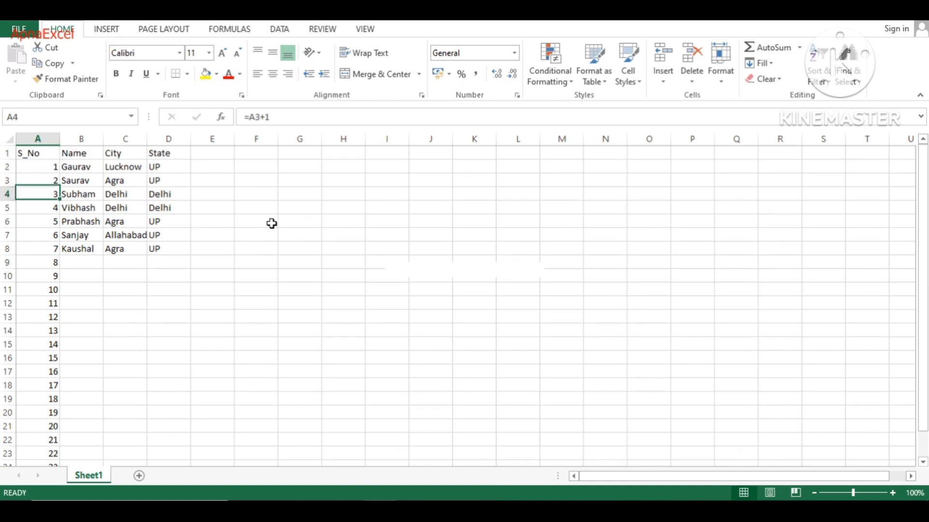
pyautogui.press('Up')
pyautogui.press('Up')
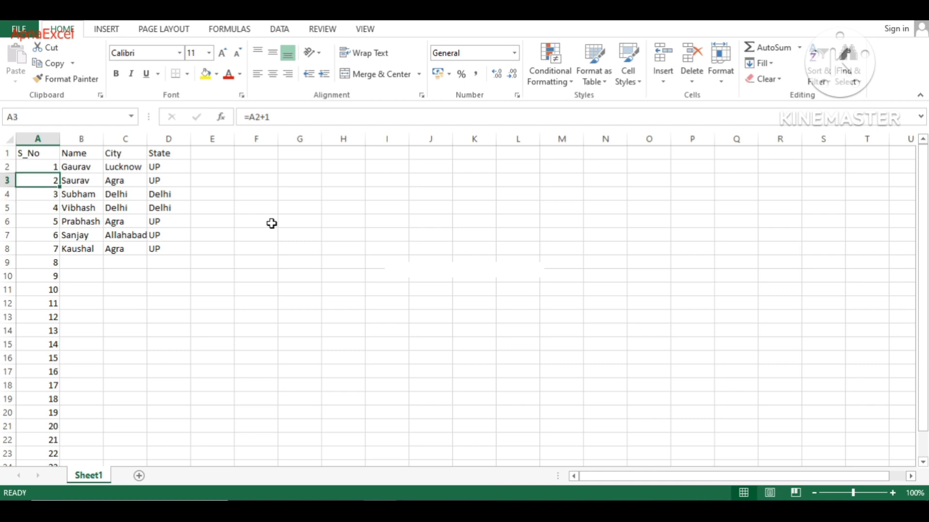
pyautogui.press('Up')
pyautogui.press('Down')
pyautogui.press('Up')
pyautogui.press('Down')
pyautogui.press('Down')
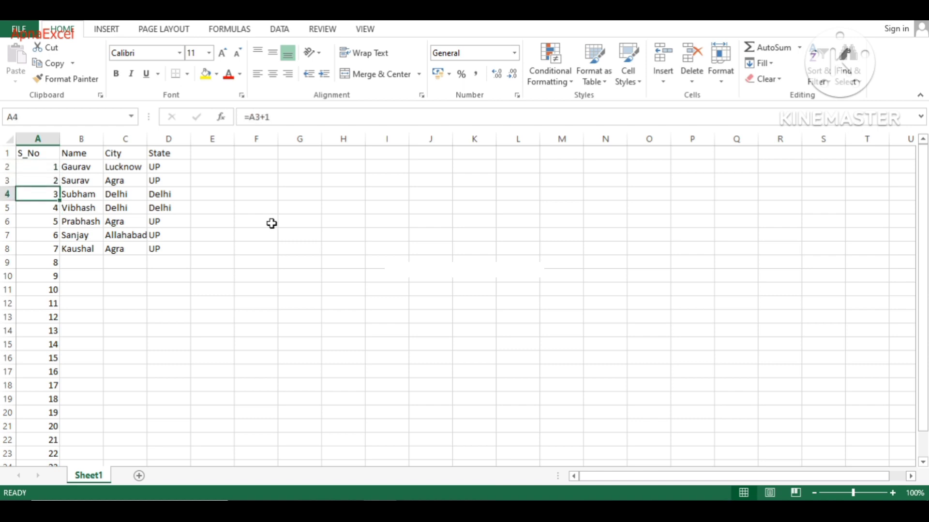
pyautogui.press('Up')
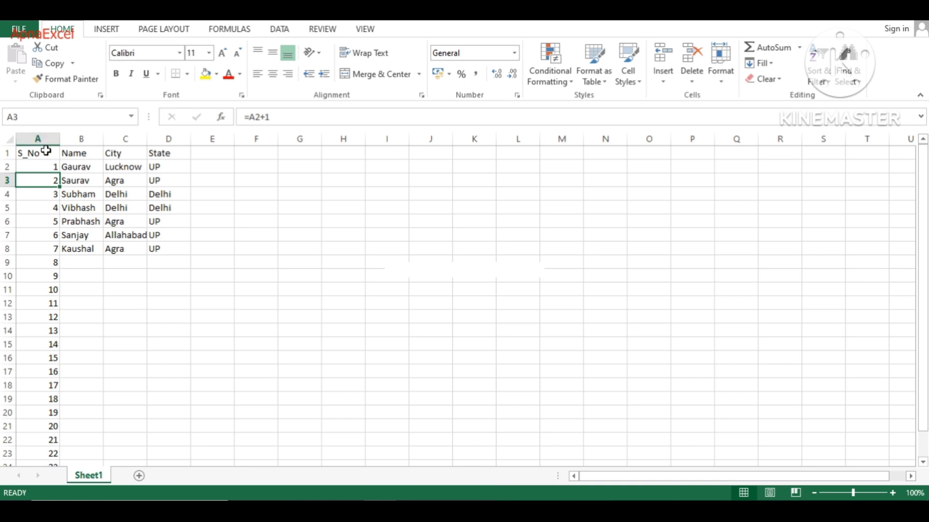
pyautogui.click(30, 168)
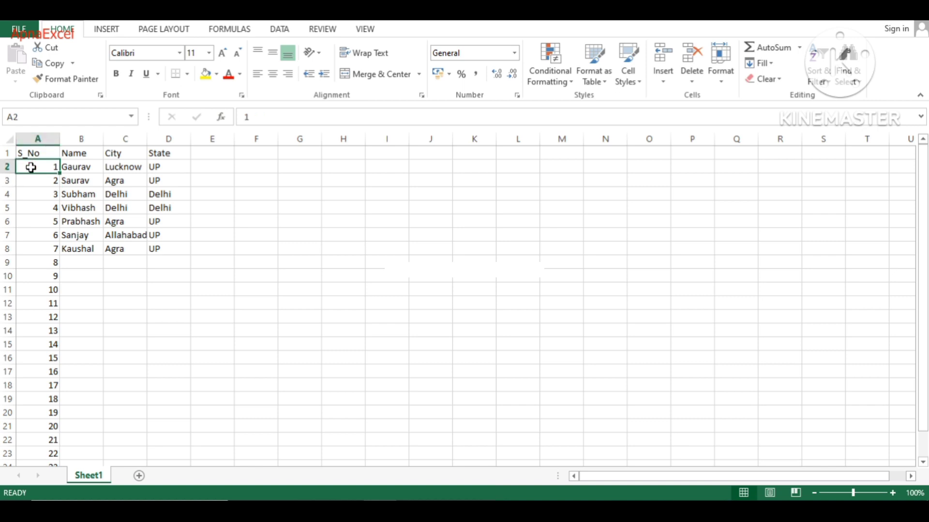
# Examine the starting number in A2 and the relative formulas in cells A3 to A6 of the serial number column.
pyautogui.click(40, 182)
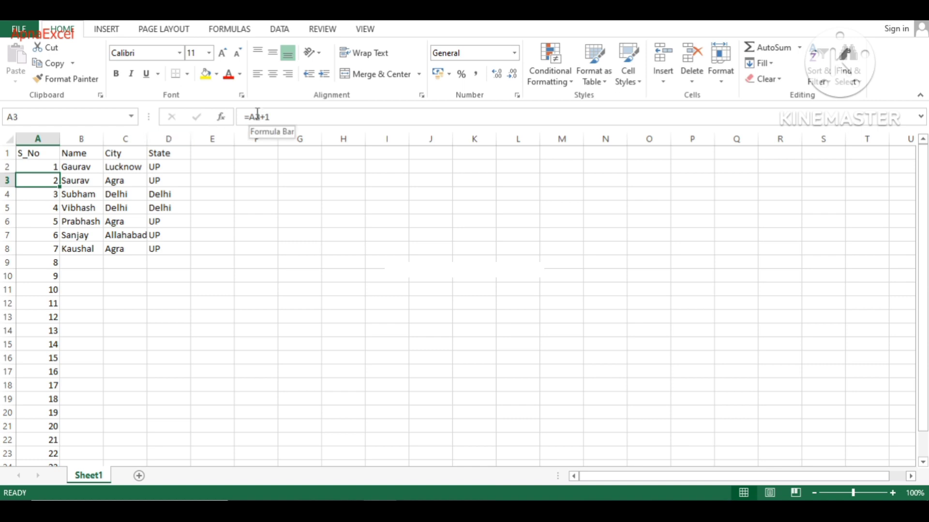
pyautogui.press('Down')
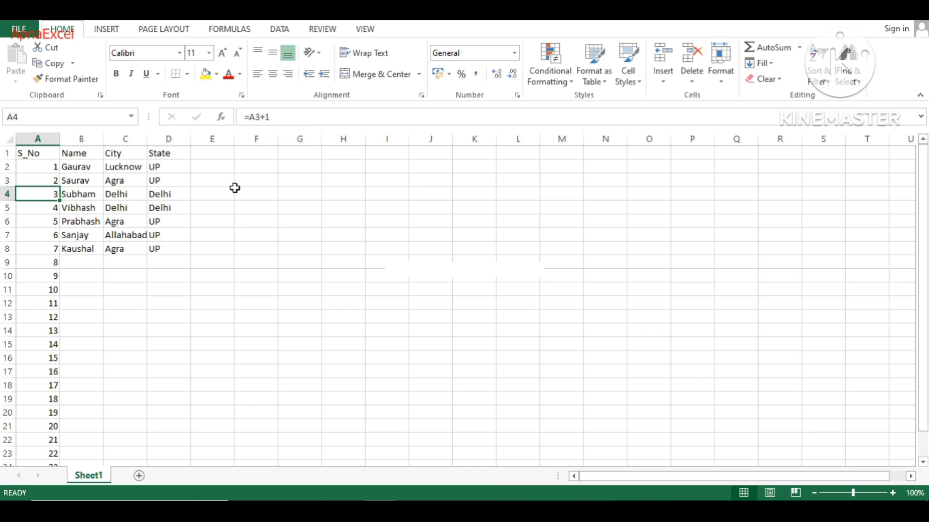
pyautogui.press('Down')
pyautogui.press('Down')
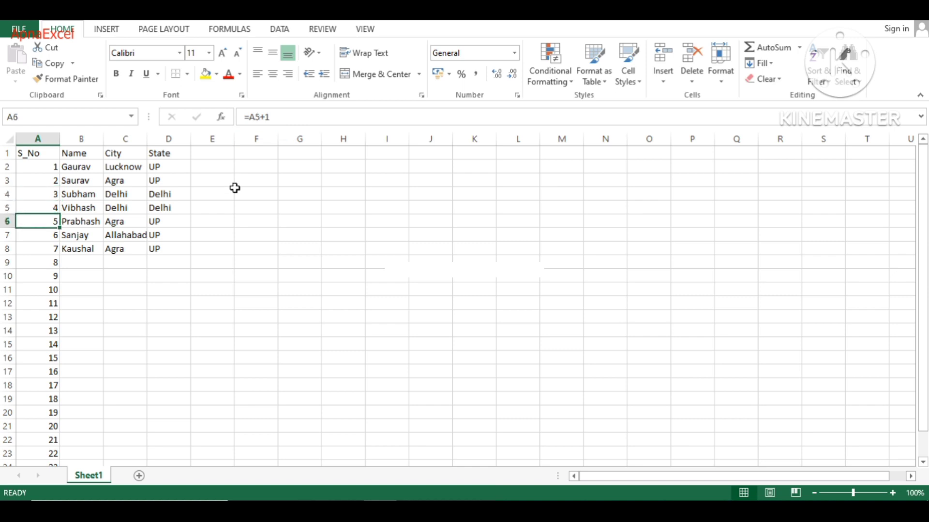
pyautogui.click(45, 174)
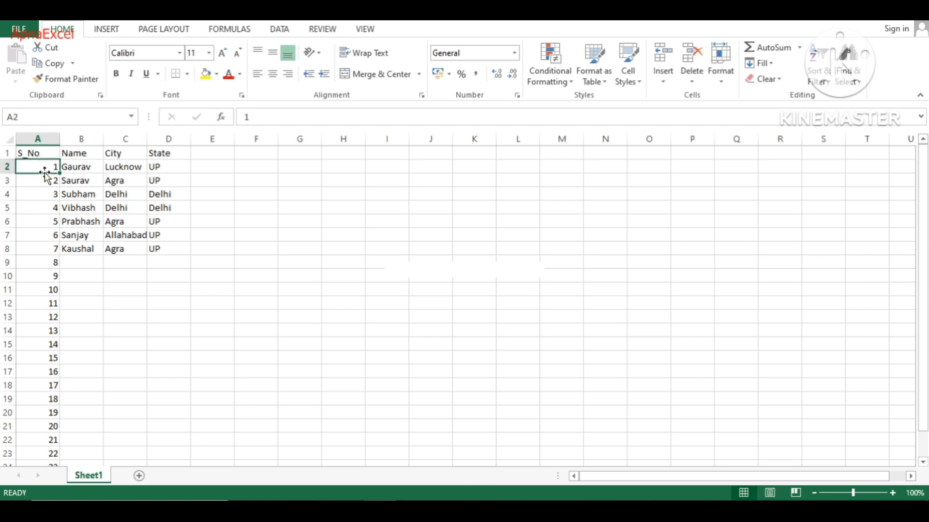
pyautogui.click(33, 181)
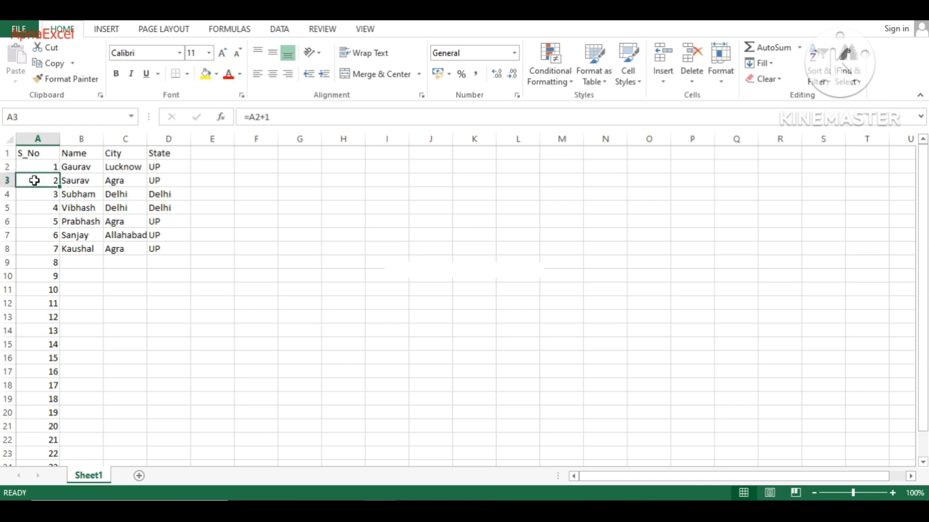
pyautogui.click(35, 133)
pyautogui.click(8, 181)
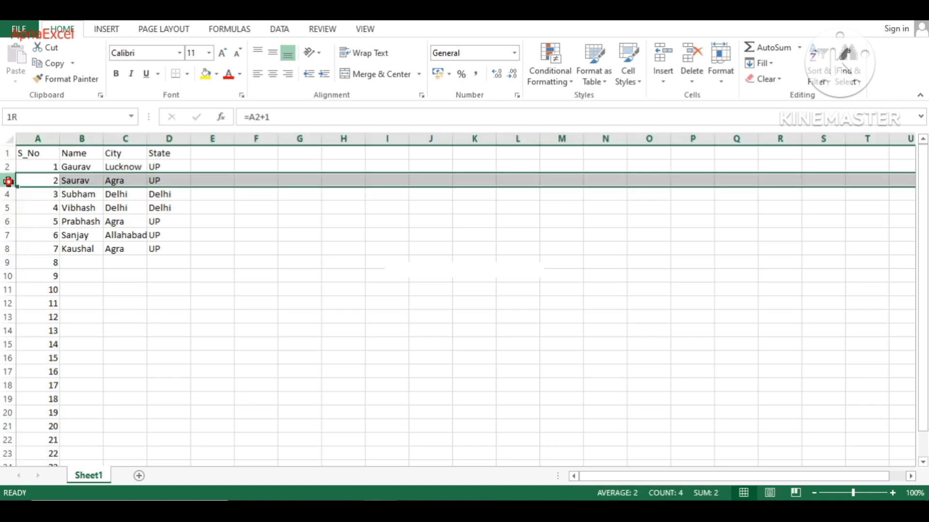
pyautogui.click(43, 195)
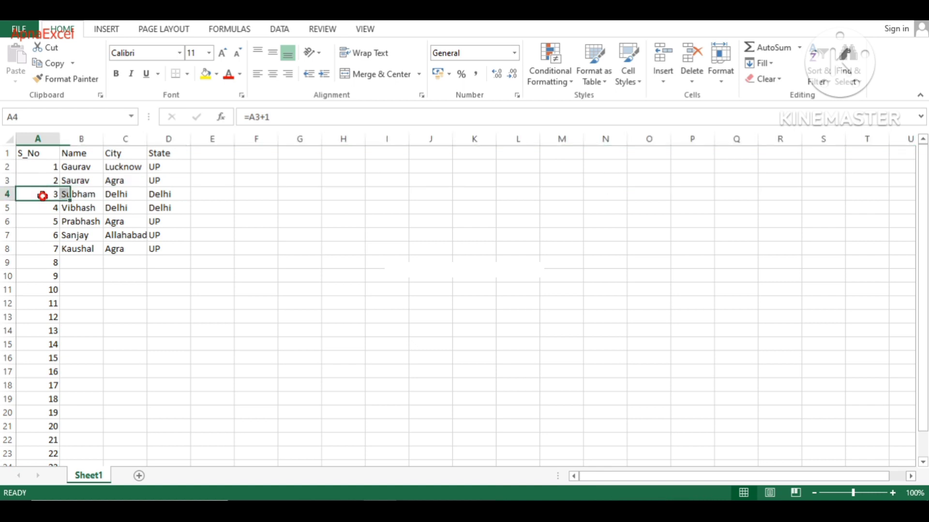
pyautogui.click(42, 205)
pyautogui.press('Down')
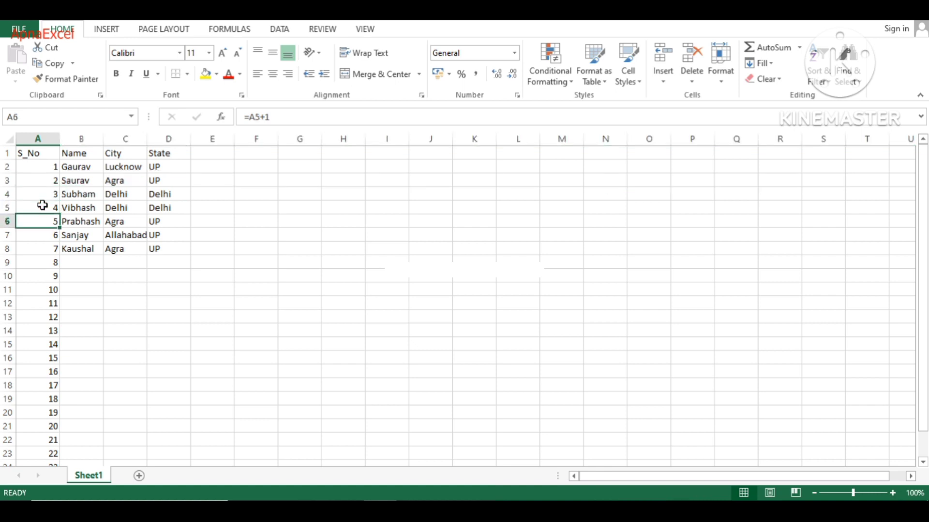
# Inspect which cells the formulas in A6 and A4 refer to, keeping both formulas as they are.
pyautogui.press('F2')
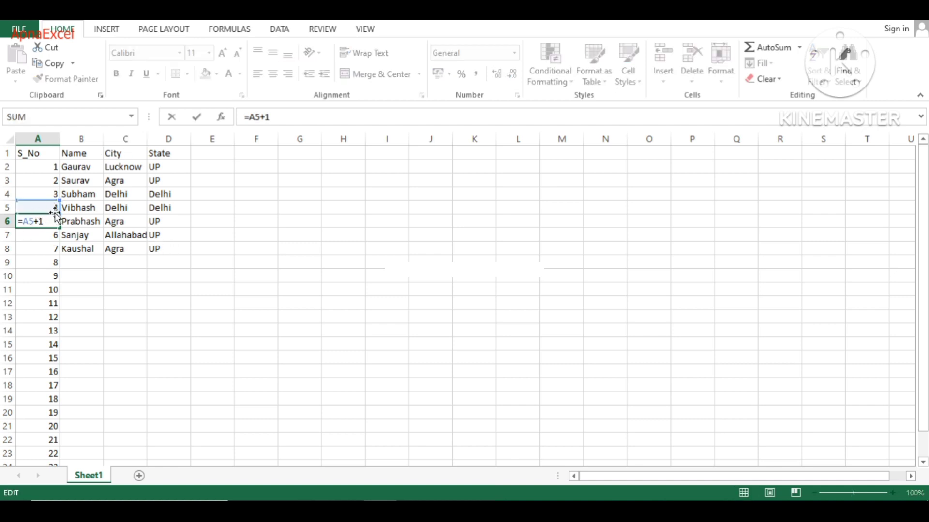
pyautogui.press('Escape')
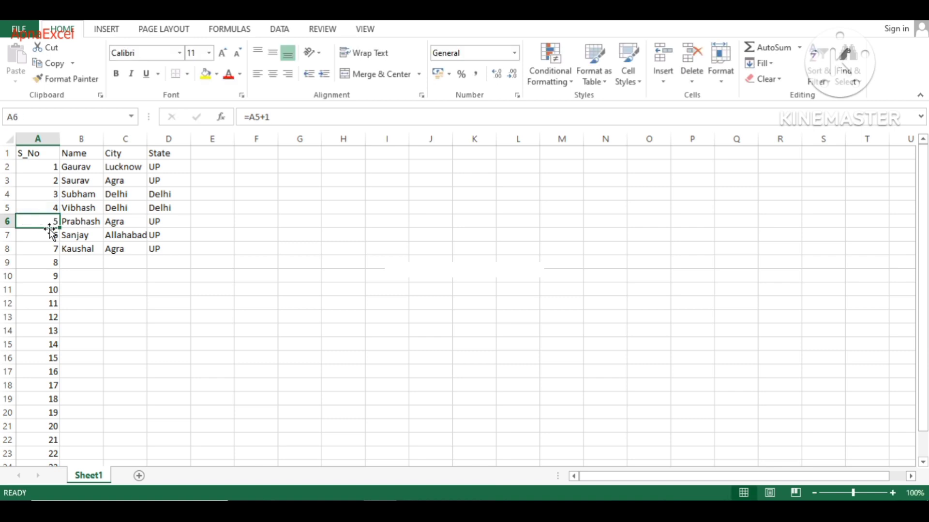
pyautogui.press('Up')
pyautogui.press('Up')
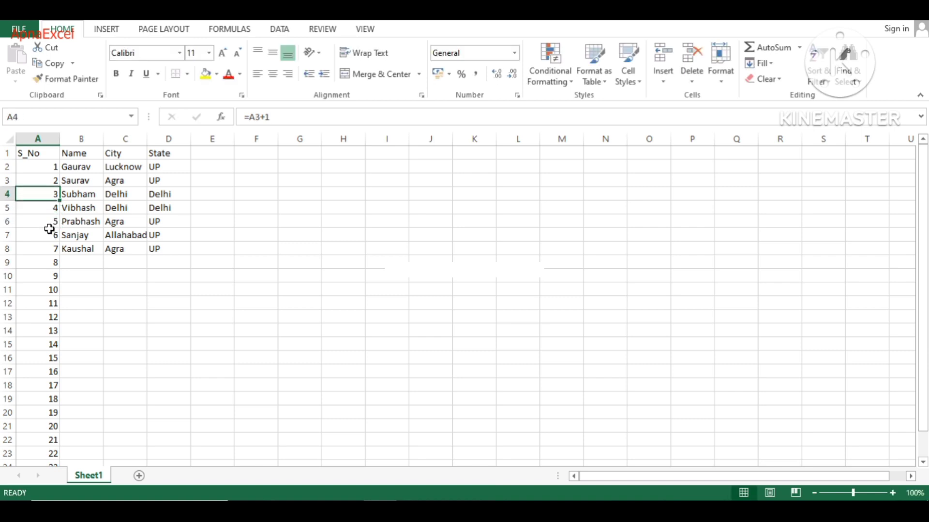
pyautogui.press('F2')
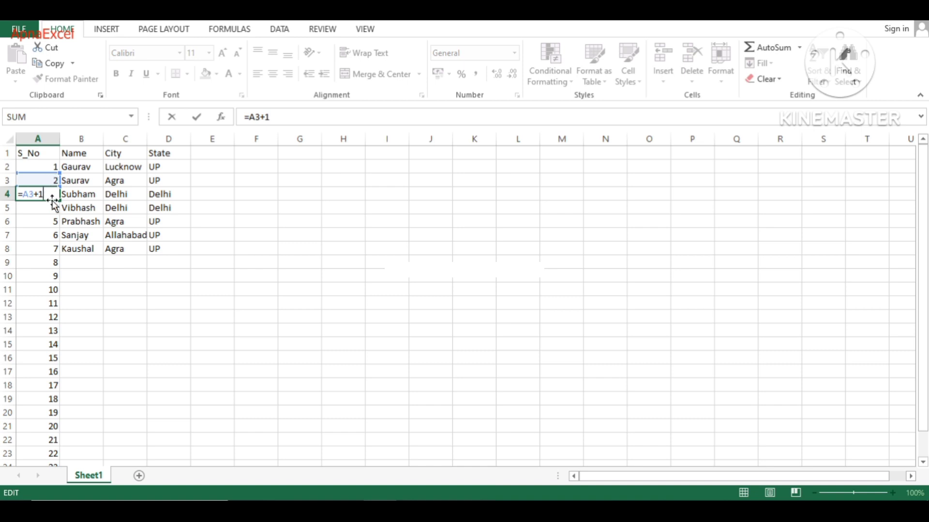
pyautogui.hotkey('ctrl', 'Return')
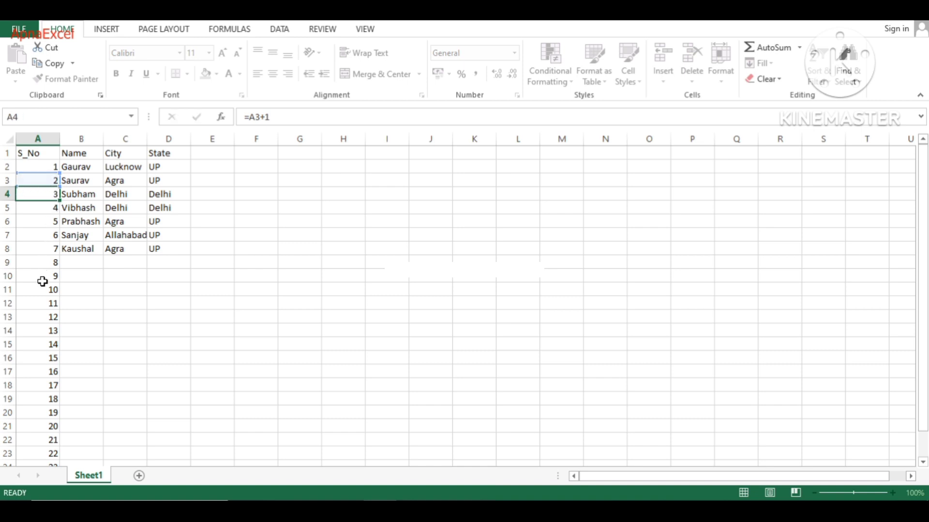
pyautogui.press('Down')
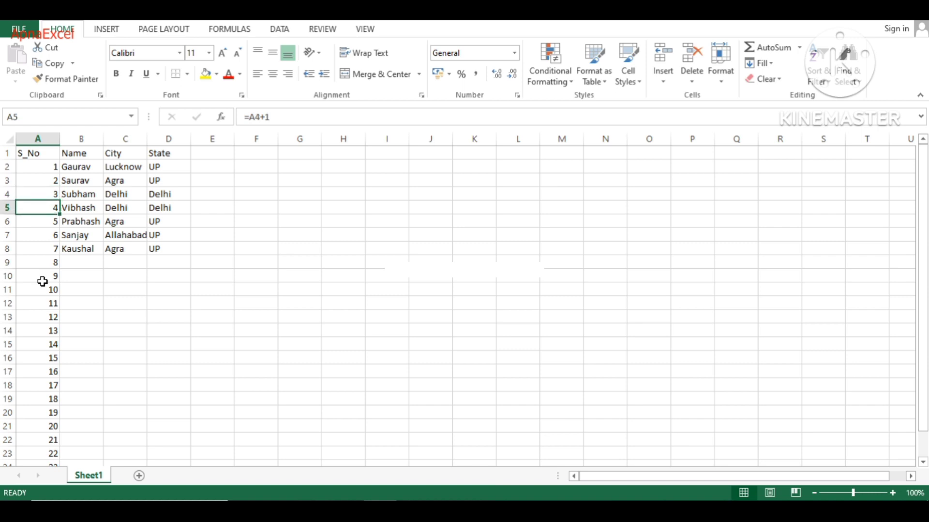
# Undo the formula fill in column A and clear the formula from cell A3, keeping the starting number in A2.
pyautogui.hotkey('ctrl', 'z')
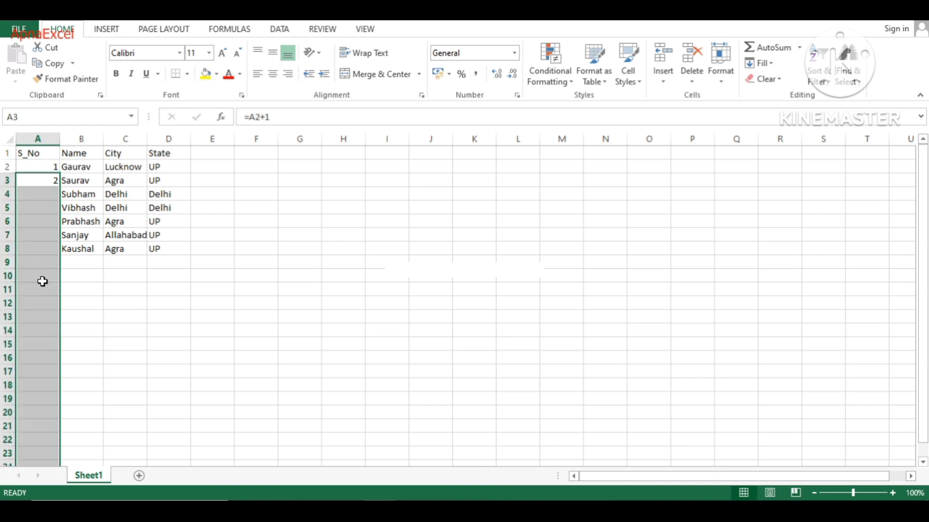
pyautogui.press('Delete')
pyautogui.press('Up')
pyautogui.press('Up')
pyautogui.press('Right')
pyautogui.press('Down')
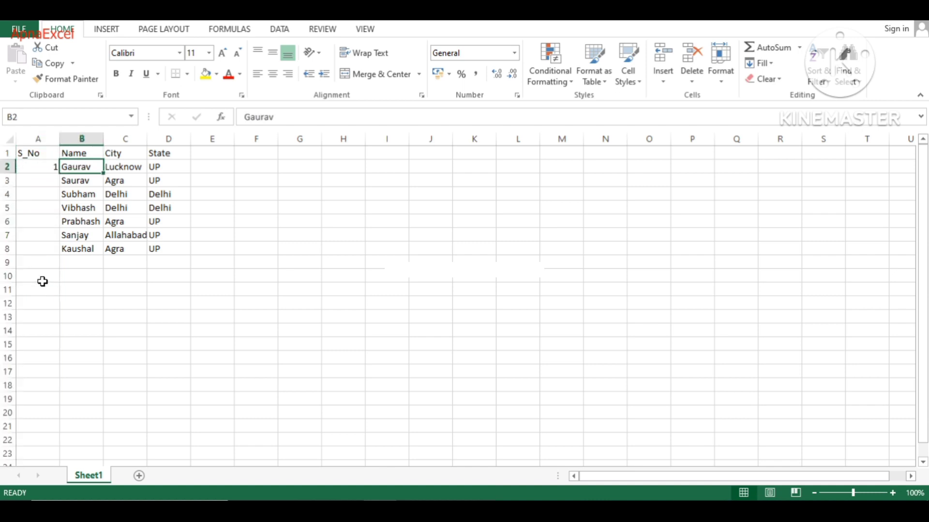
# Fill the range A2 to A20 with a number series starting from the value in A2.
pyautogui.press('Down')
pyautogui.hotkey('ctrl', 'Down')
pyautogui.press('Down')
pyautogui.press('Down')
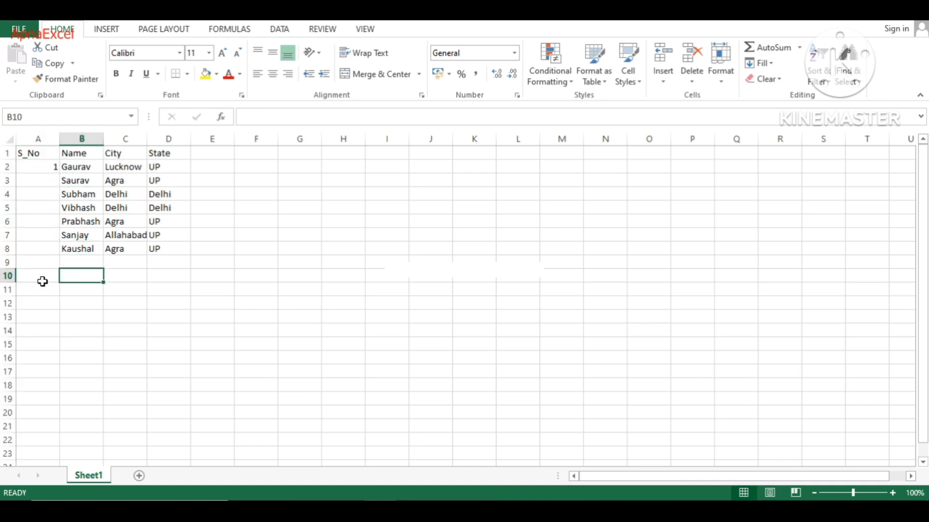
pyautogui.press('Down')
pyautogui.press('Down')
pyautogui.press('Down')
pyautogui.press('Down')
pyautogui.press('Down')
pyautogui.press('Down')
pyautogui.press('Down')
pyautogui.press('Down')
pyautogui.press('Down')
pyautogui.press('Down')
pyautogui.press('Left')
pyautogui.hotkey('ctrl', 'shift', 'Up')
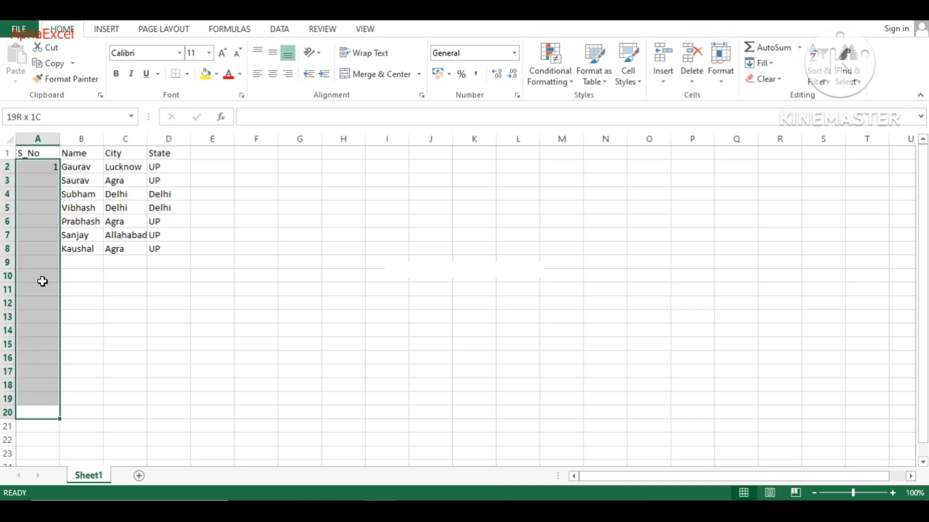
pyautogui.press('alt')
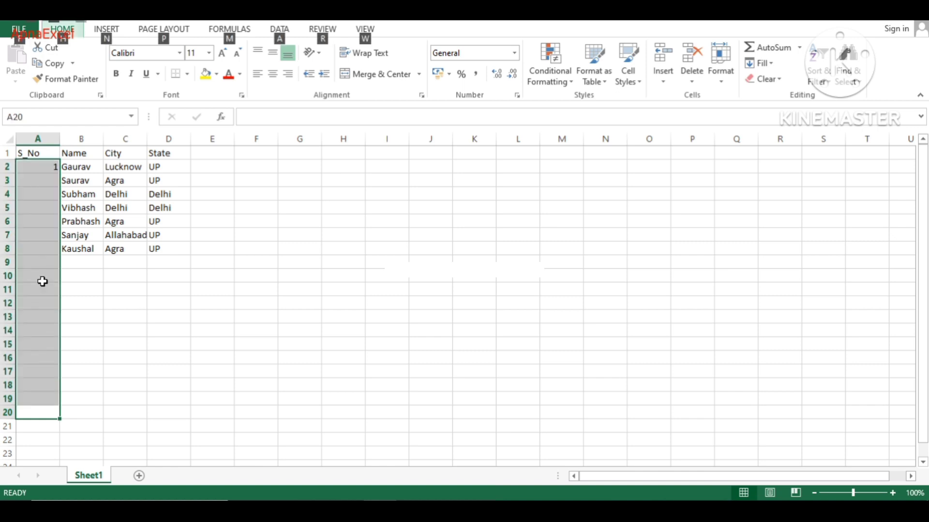
pyautogui.press('h')
pyautogui.press('f')
pyautogui.press('i')
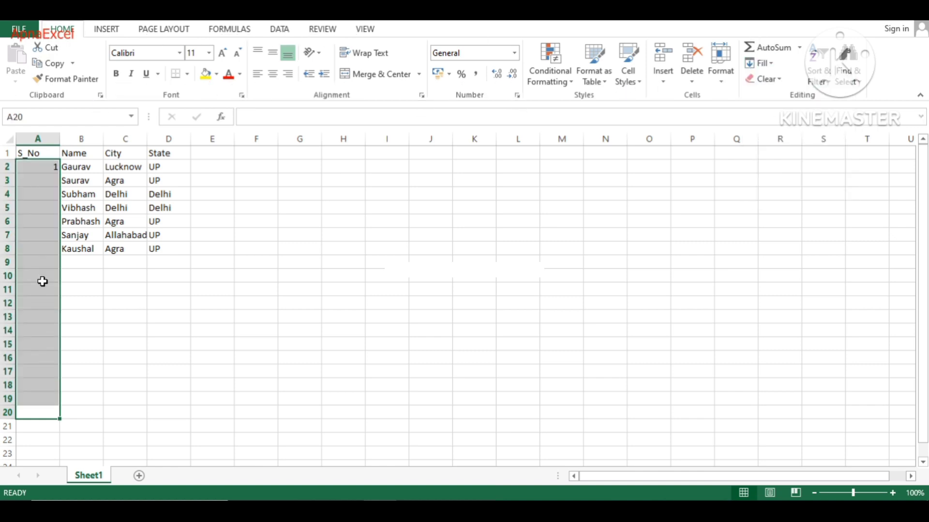
pyautogui.press('s')
pyautogui.press('Return')
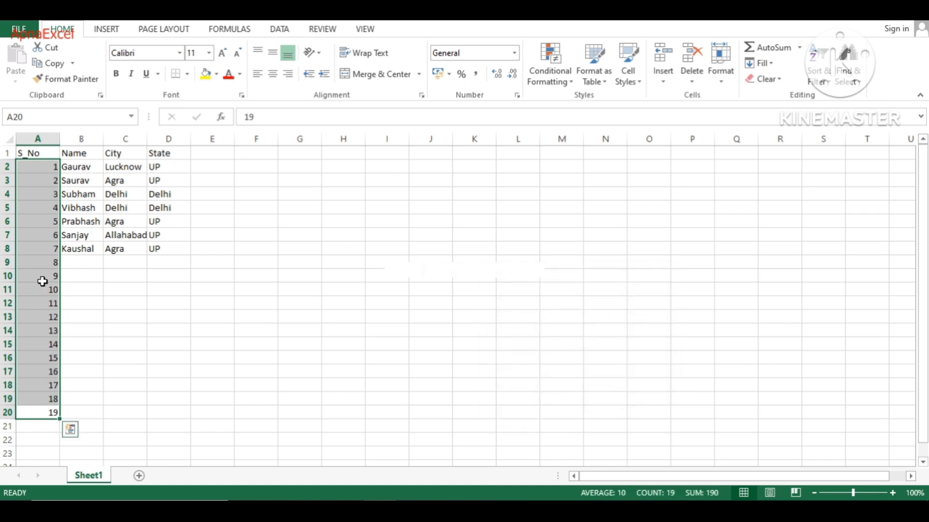
# Examine the series values in column A between A2 and A20 to see whether they are constants or formulas.
pyautogui.press('Down')
pyautogui.press('Up')
pyautogui.press('Up')
pyautogui.press('Up')
pyautogui.press('Up')
pyautogui.press('Up')
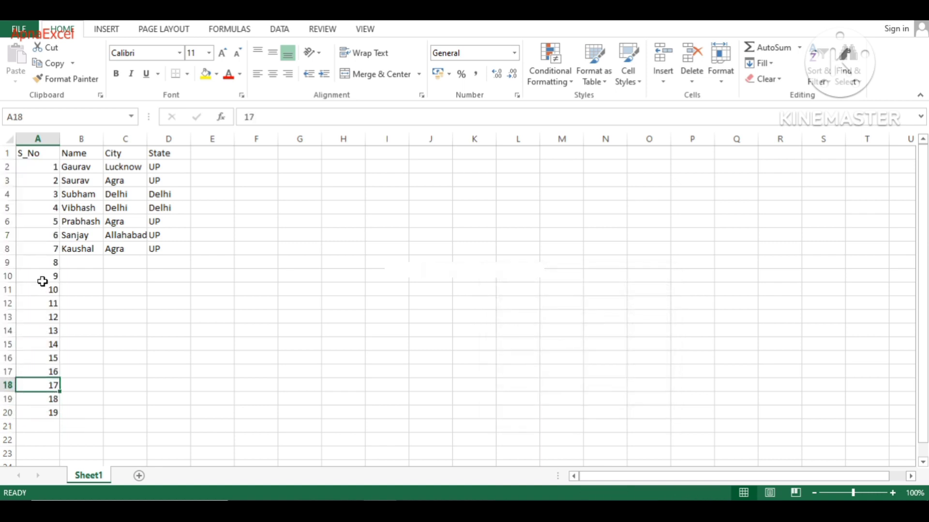
pyautogui.press('Up')
pyautogui.press('Up')
pyautogui.press('Up')
pyautogui.press('Up')
pyautogui.press('Up')
pyautogui.press('Up')
pyautogui.press('Up')
pyautogui.press('Up')
pyautogui.press('Up')
pyautogui.press('Up')
pyautogui.press('Up')
pyautogui.press('Up')
pyautogui.press('Up')
pyautogui.press('Up')
pyautogui.press('Down')
pyautogui.press('Down')
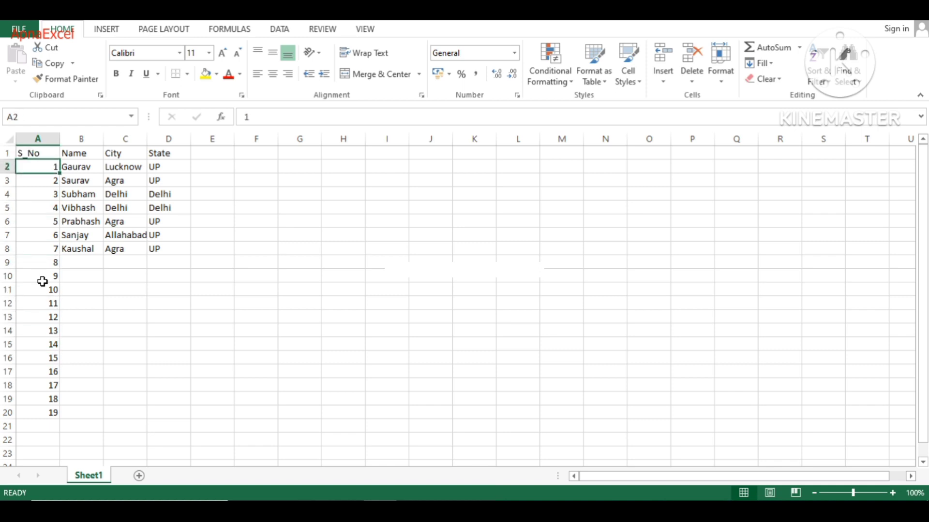
pyautogui.press('Down')
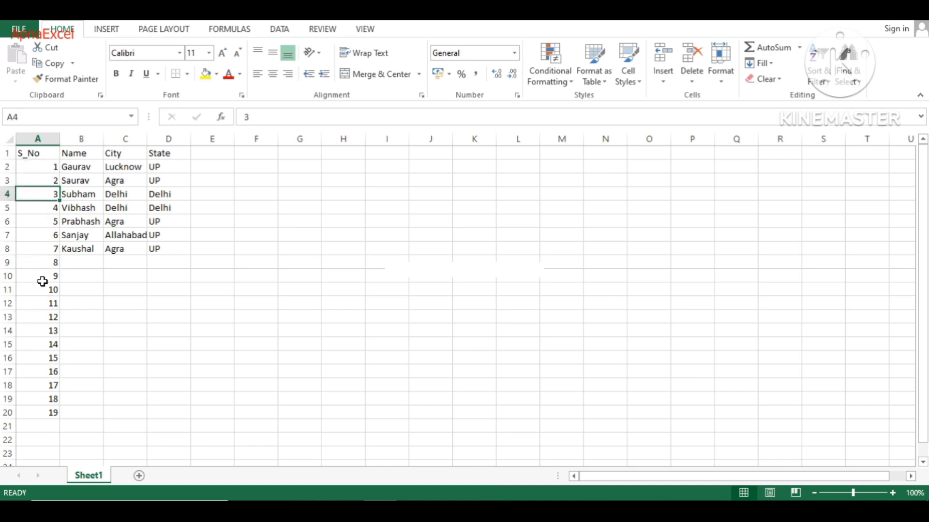
pyautogui.press('Up')
pyautogui.press('Up')
pyautogui.press('Down')
pyautogui.press('Down')
pyautogui.press('Down')
pyautogui.press('Down')
pyautogui.press('Down')
pyautogui.press('Down')
pyautogui.press('Down')
pyautogui.press('Down')
pyautogui.press('Down')
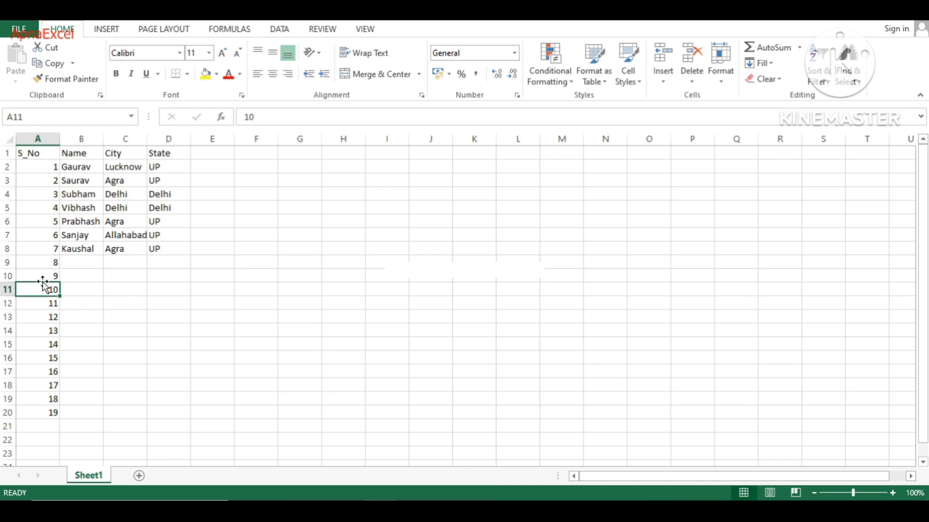
pyautogui.press('Up')
pyautogui.press('Up')
pyautogui.press('Up')
pyautogui.press('Up')
pyautogui.press('Up')
pyautogui.press('Up')
pyautogui.press('Up')
pyautogui.press('Up')
pyautogui.press('Up')
pyautogui.press('Up')
pyautogui.press('Down')
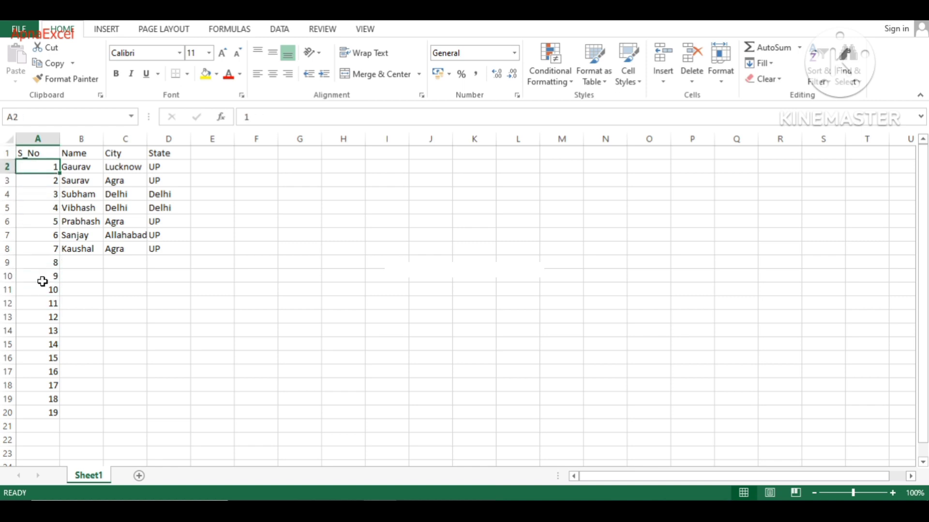
# Clear the serial numbers below A2 down to A20, keeping only the starting number.
pyautogui.hotkey('ctrl', 'Down')
pyautogui.hotkey('ctrl', 'shift', 'Up')
pyautogui.hotkey('shift', 'Down')
pyautogui.hotkey('shift', 'Down')
pyautogui.press('Delete')
pyautogui.press('Up')
pyautogui.press('Down')
pyautogui.hotkey('ctrl', 'Up')
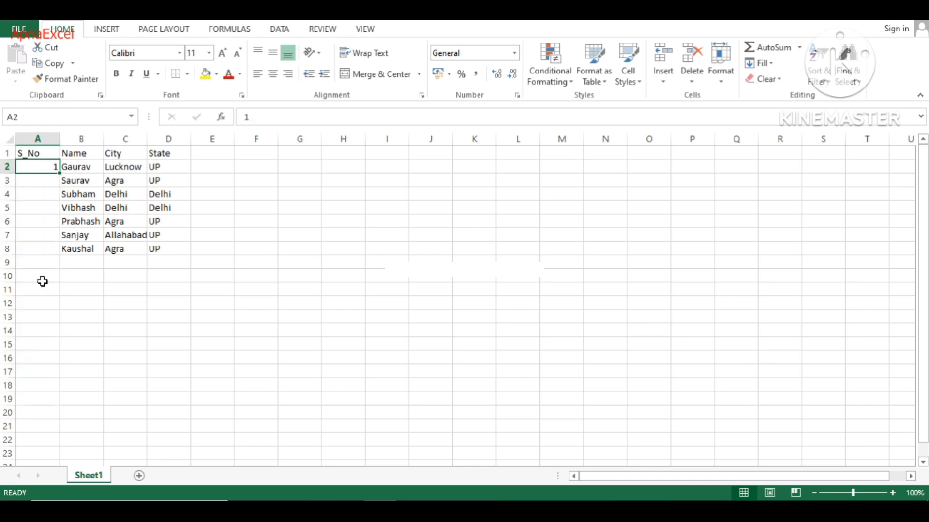
# Fill the range A2 to A67 with a linear column series using a step value of 1.
pyautogui.press('Down')
pyautogui.hotkey('shift', 'Down')
pyautogui.hotkey('shift', 'Down')
pyautogui.hotkey('shift', 'Down')
pyautogui.hotkey('shift', 'Down')
pyautogui.hotkey('shift', 'Down')
pyautogui.hotkey('shift', 'Down')
pyautogui.hotkey('shift', 'Down')
pyautogui.hotkey('shift', 'Down')
pyautogui.hotkey('shift', 'Down')
pyautogui.hotkey('shift', 'Down')
pyautogui.hotkey('shift', 'Down')
pyautogui.hotkey('shift', 'Down')
pyautogui.hotkey('shift', 'Down')
pyautogui.hotkey('shift', 'Down')
pyautogui.hotkey('shift', 'Down')
pyautogui.hotkey('shift', 'Down')
pyautogui.hotkey('shift', 'Down')
pyautogui.hotkey('shift', 'Down')
pyautogui.hotkey('shift', 'Down')
pyautogui.hotkey('shift', 'Down')
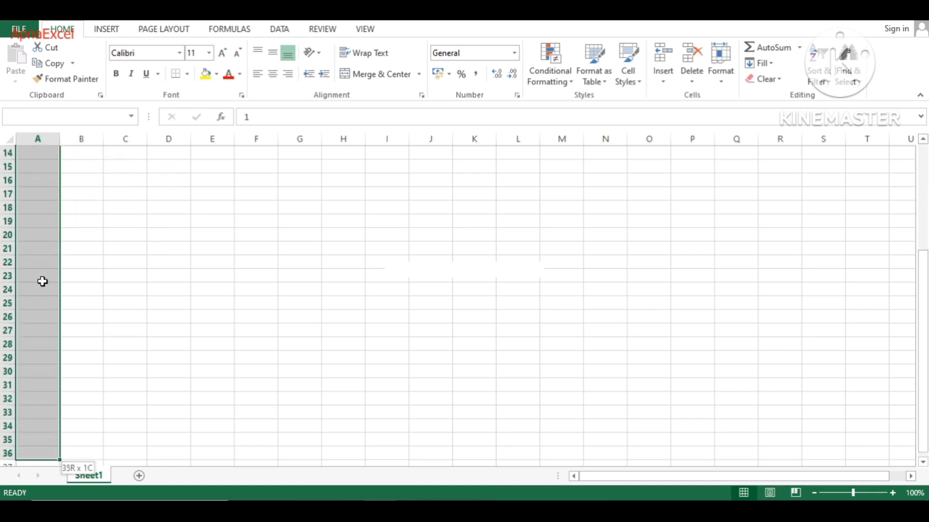
pyautogui.hotkey('shift', 'Down')
pyautogui.hotkey('shift', 'Down')
pyautogui.hotkey('shift', 'Down')
pyautogui.hotkey('shift', 'Down')
pyautogui.hotkey('shift', 'Down')
pyautogui.hotkey('shift', 'Down')
pyautogui.hotkey('shift', 'Down')
pyautogui.hotkey('shift', 'Down')
pyautogui.hotkey('shift', 'Down')
pyautogui.hotkey('shift', 'Down')
pyautogui.hotkey('shift', 'Down')
pyautogui.hotkey('shift', 'Down')
pyautogui.hotkey('shift', 'Down')
pyautogui.hotkey('shift', 'Down')
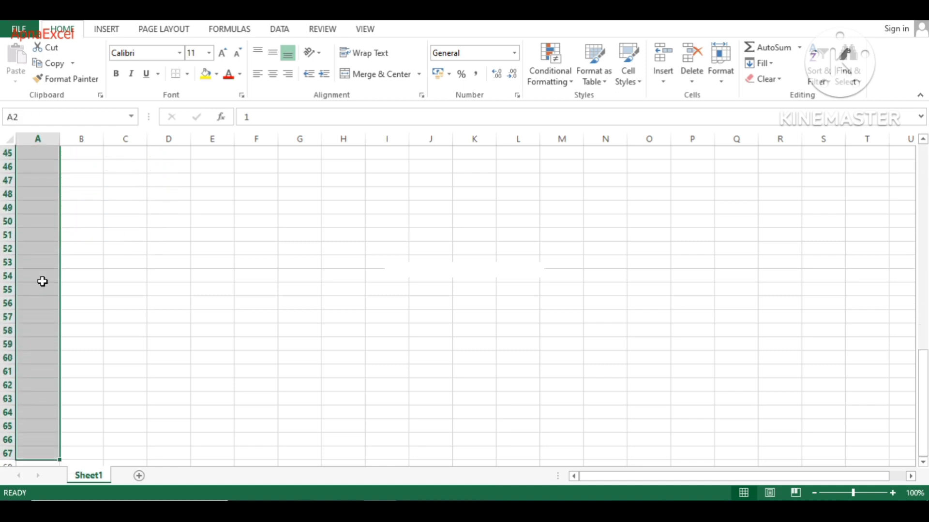
pyautogui.press('alt')
pyautogui.press('h')
pyautogui.press('f')
pyautogui.press('i')
pyautogui.press('s')
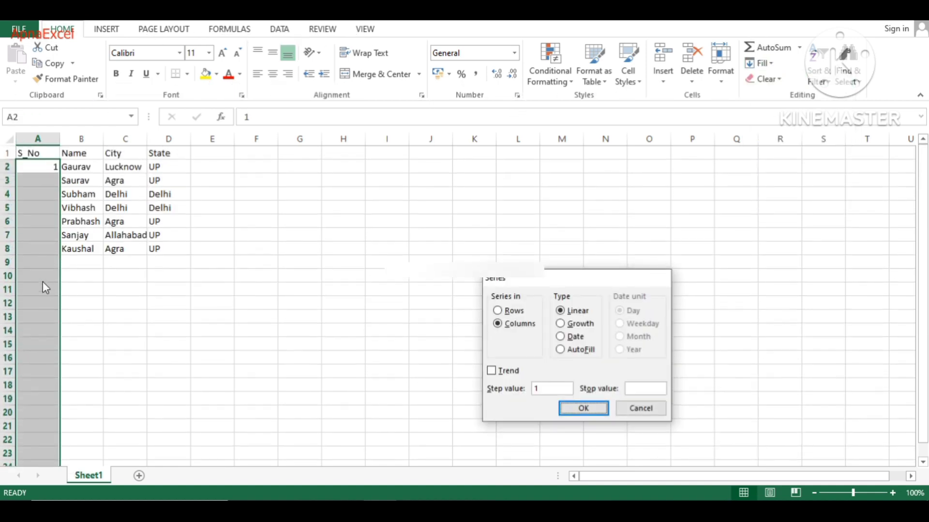
pyautogui.press('Return')
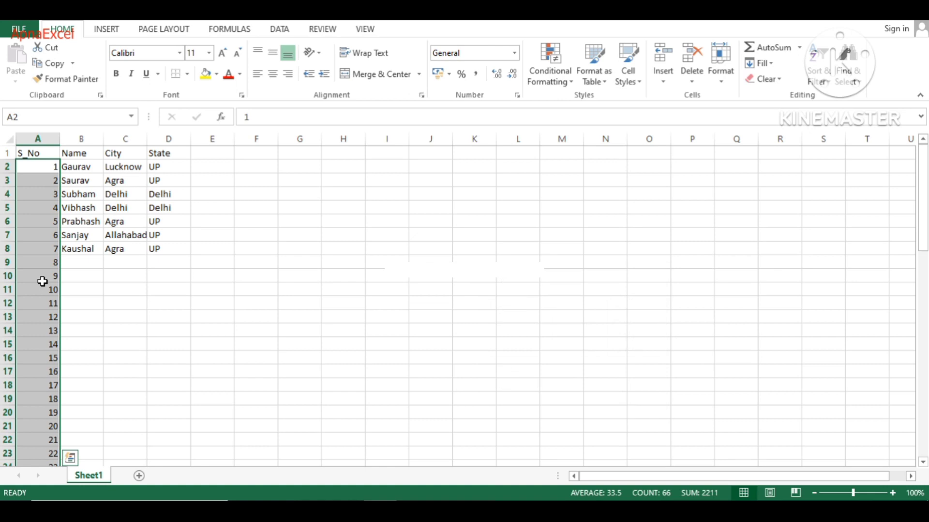
# Check the start of the serial number series in A2 and its end in row 67.
pyautogui.press('Up')
pyautogui.press('Down')
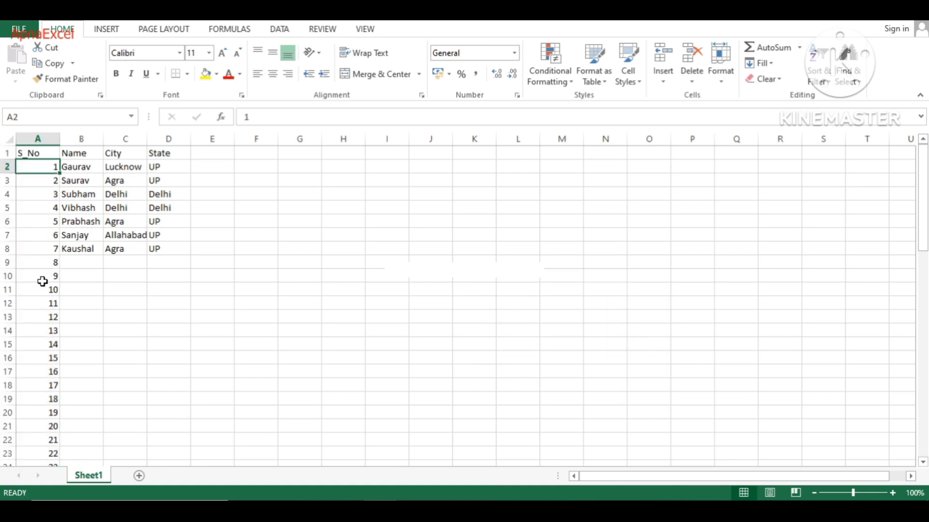
pyautogui.hotkey('ctrl', 'Down')
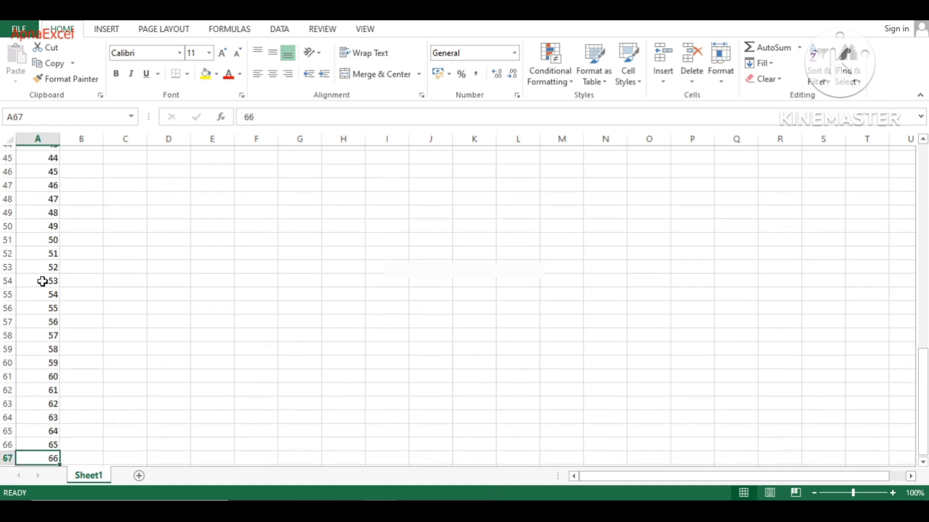
pyautogui.press('Right')
pyautogui.press('Right')
pyautogui.press('Right')
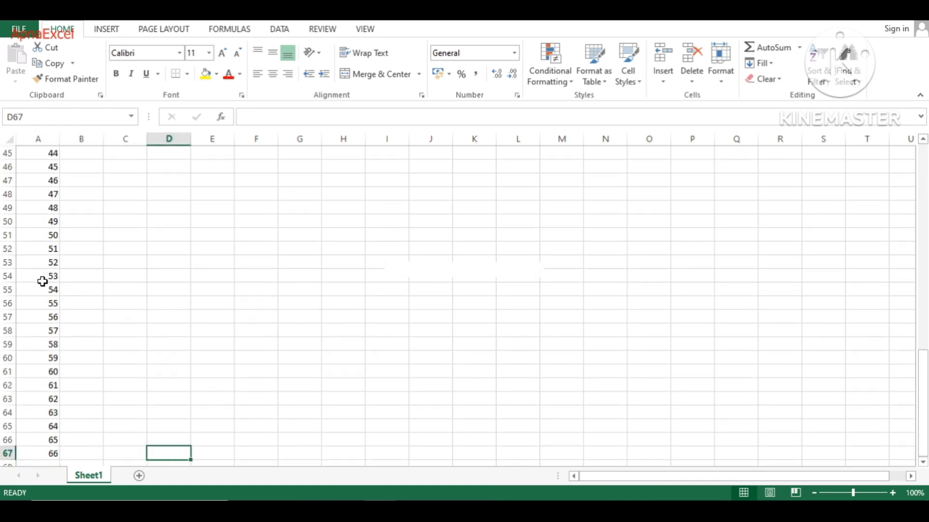
pyautogui.press('Left')
pyautogui.press('Left')
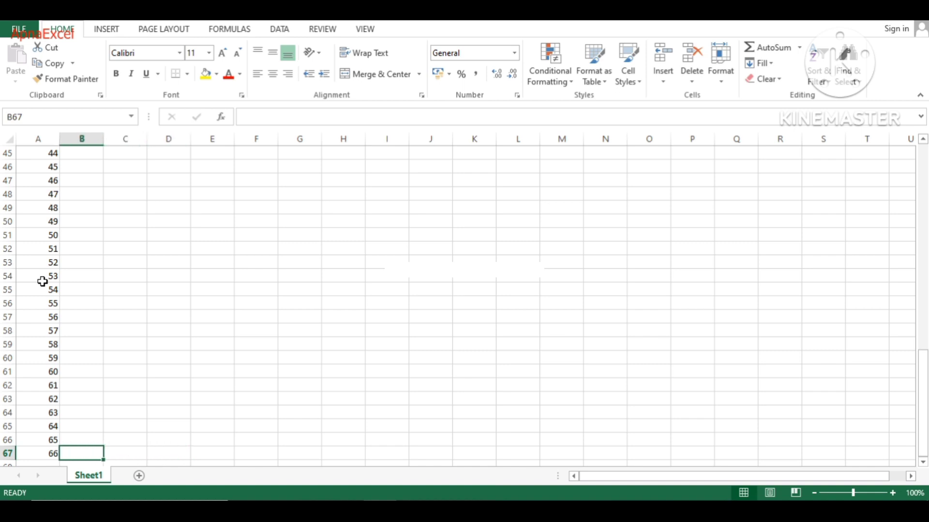
# Examine whether the header row stays in view while going down the serial numbers in column A and returning to the top.
pyautogui.press('Left')
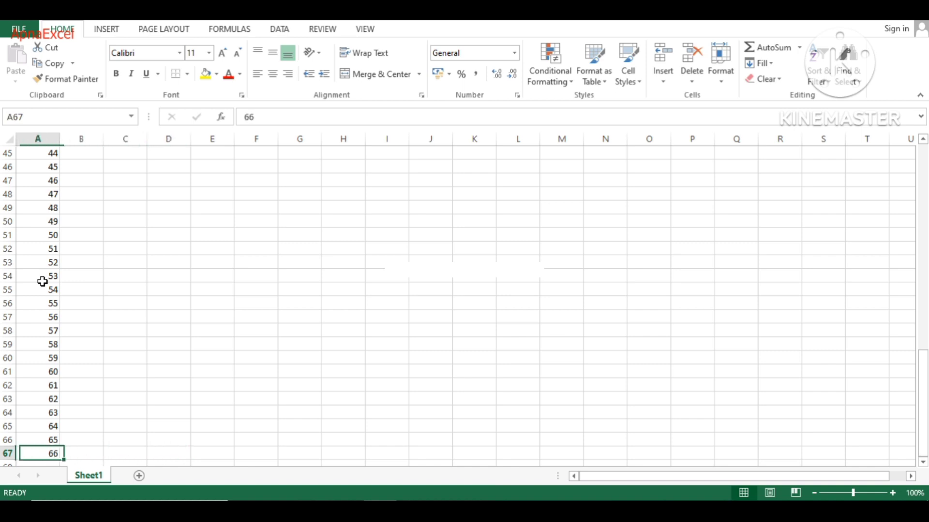
pyautogui.hotkey('ctrl', 'Home')
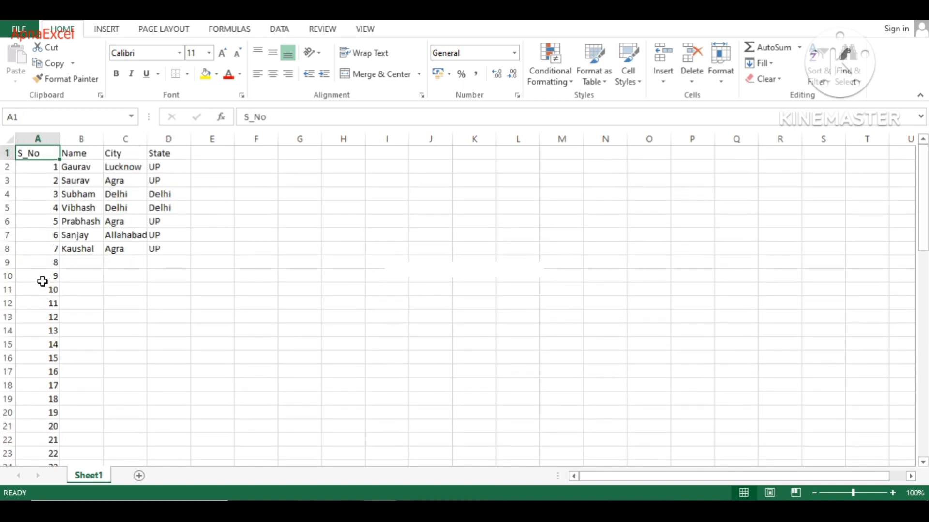
pyautogui.press('Down')
pyautogui.press('Down')
pyautogui.press('Down')
pyautogui.press('Down')
pyautogui.press('Down')
pyautogui.press('Down')
pyautogui.press('Down')
pyautogui.press('Down')
pyautogui.press('Down')
pyautogui.press('Down')
pyautogui.press('Down')
pyautogui.press('Down')
pyautogui.press('Down')
pyautogui.press('Down')
pyautogui.press('Down')
pyautogui.press('Down')
pyautogui.press('Down')
pyautogui.press('Down')
pyautogui.press('Down')
pyautogui.press('Down')
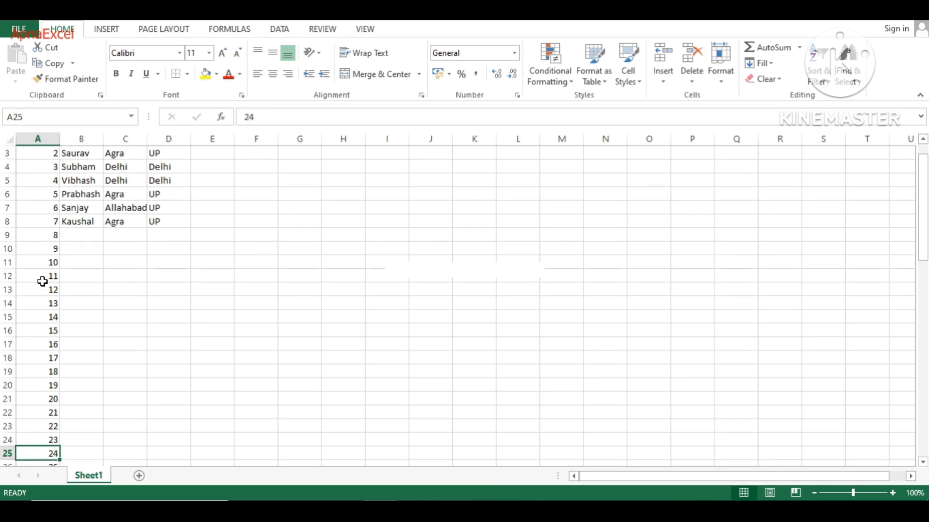
pyautogui.hotkey('ctrl', 'Home')
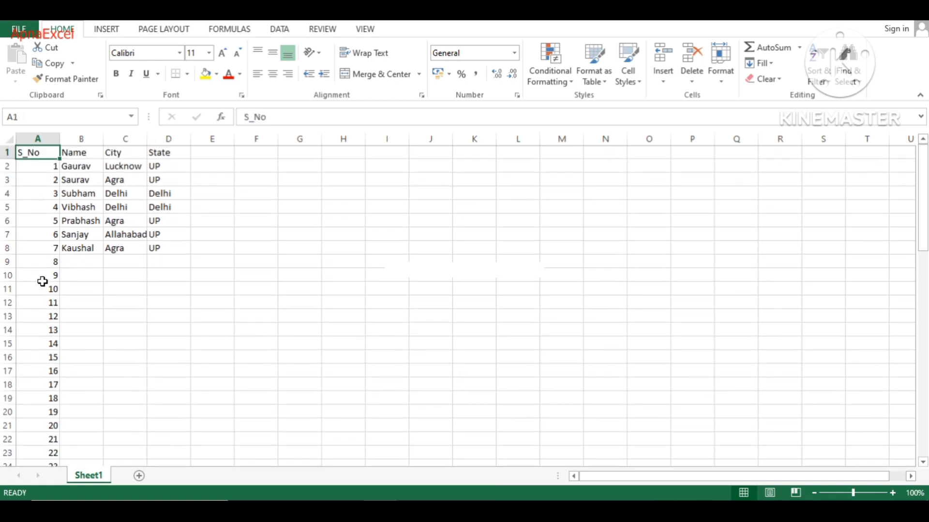
pyautogui.press('Down')
pyautogui.press('Down')
pyautogui.press('Down')
pyautogui.press('Down')
pyautogui.press('Down')
pyautogui.press('Down')
pyautogui.press('Down')
pyautogui.press('Down')
pyautogui.press('Down')
pyautogui.press('Down')
pyautogui.press('Down')
pyautogui.press('Down')
pyautogui.press('Down')
pyautogui.press('Down')
pyautogui.press('Down')
pyautogui.press('Down')
pyautogui.press('Down')
pyautogui.press('Down')
pyautogui.press('Down')
pyautogui.press('Down')
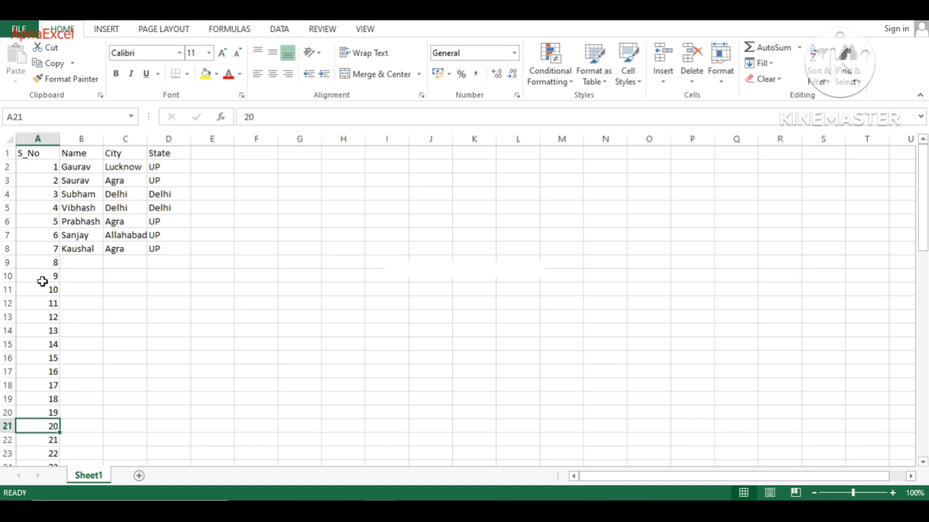
pyautogui.press('Up')
pyautogui.press('Up')
pyautogui.press('Up')
pyautogui.press('Up')
pyautogui.press('Up')
pyautogui.press('Up')
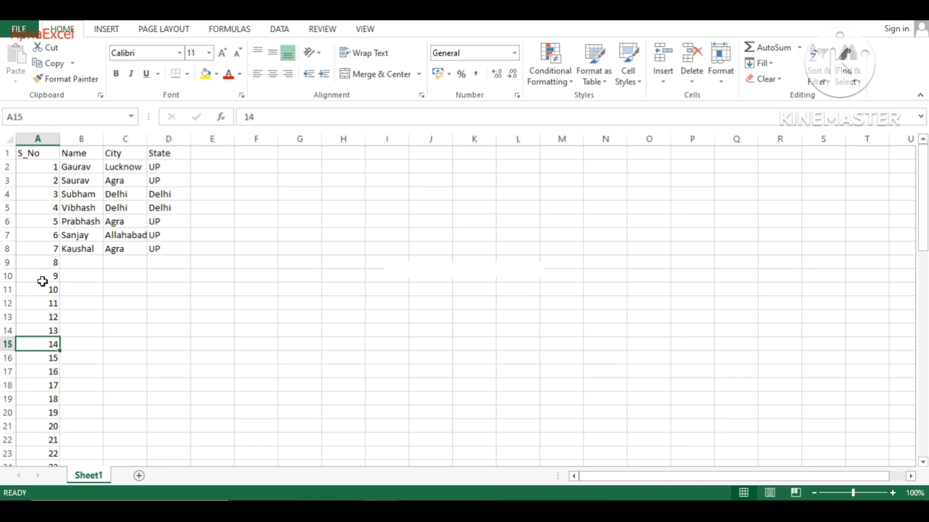
pyautogui.press('Down')
pyautogui.press('Down')
pyautogui.press('Down')
pyautogui.press('Down')
pyautogui.press('Down')
pyautogui.press('Down')
pyautogui.press('Down')
pyautogui.press('Down')
pyautogui.press('Down')
pyautogui.press('Down')
pyautogui.press('Down')
pyautogui.press('Down')
pyautogui.press('Down')
pyautogui.press('Down')
pyautogui.press('Down')
pyautogui.press('Down')
pyautogui.press('Down')
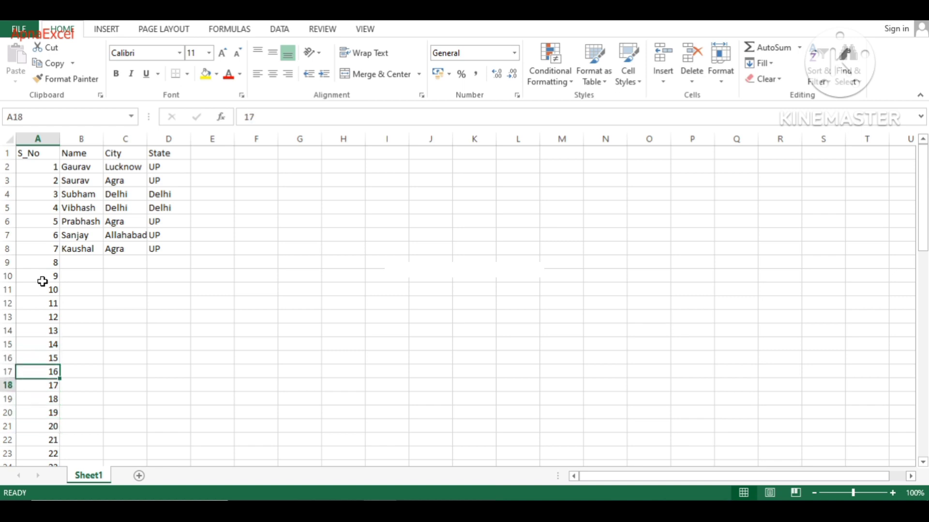
pyautogui.press('Down')
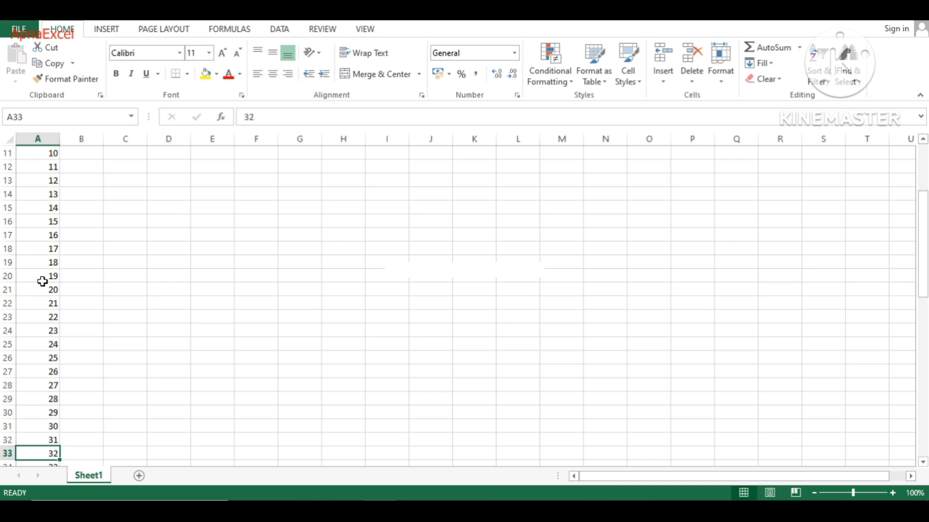
pyautogui.hotkey('ctrl', 'Up')
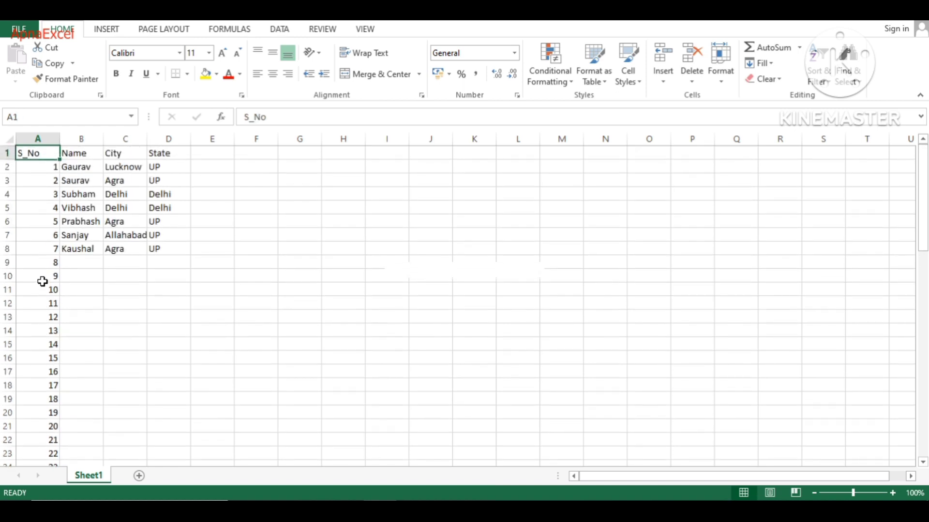
pyautogui.press('Right')
pyautogui.press('Down')
pyautogui.press('Left')
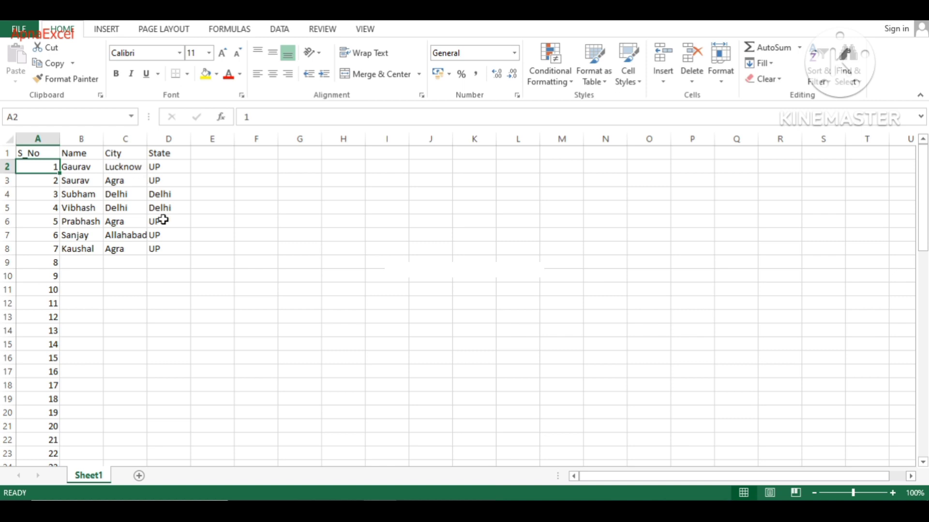
pyautogui.click(80, 263)
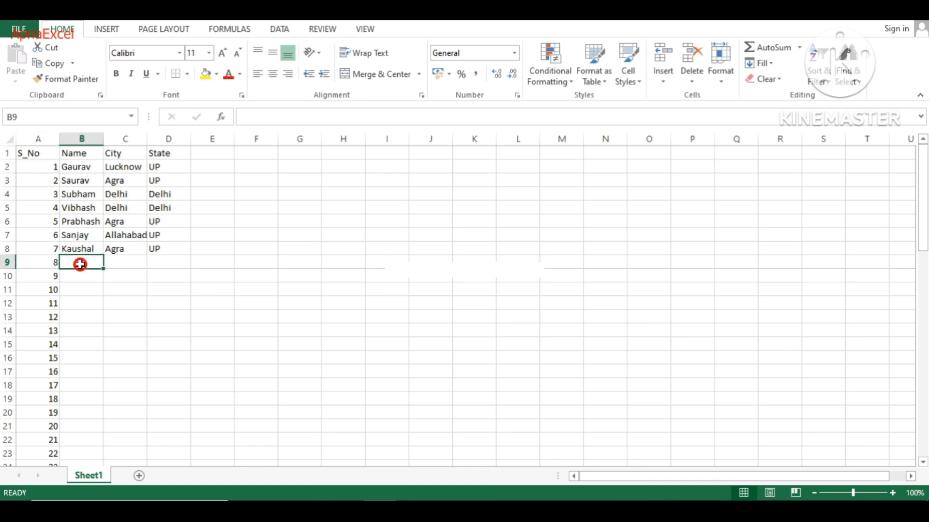
pyautogui.press('Up')
pyautogui.hotkey('ctrl', 'Up')
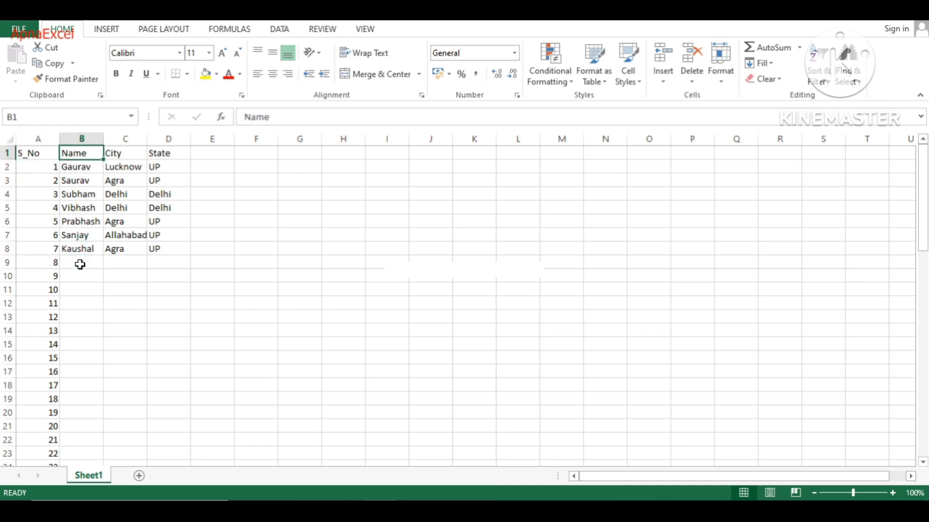
pyautogui.press('Left')
pyautogui.press('Down')
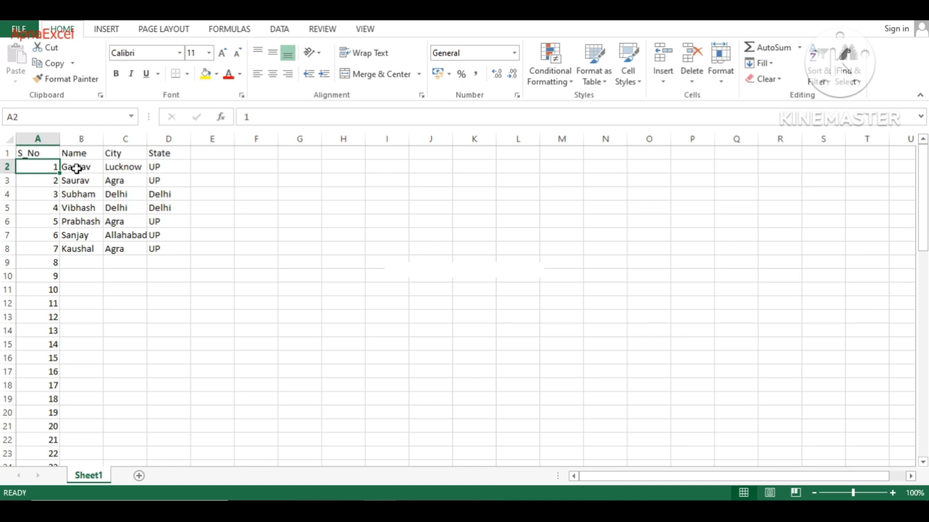
# Highlight header row 1 and serial number column A, and locate B2 as the cell just below and beside them.
pyautogui.click(44, 139)
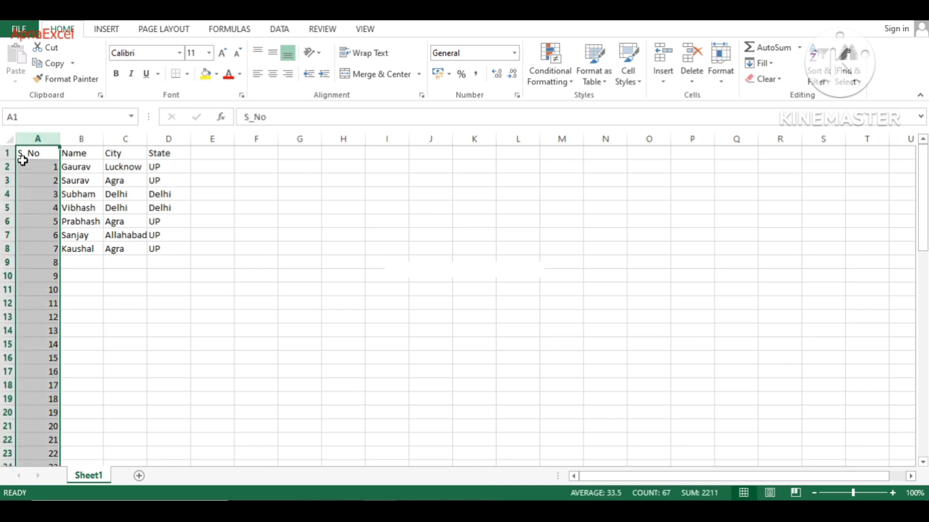
pyautogui.click(6, 153)
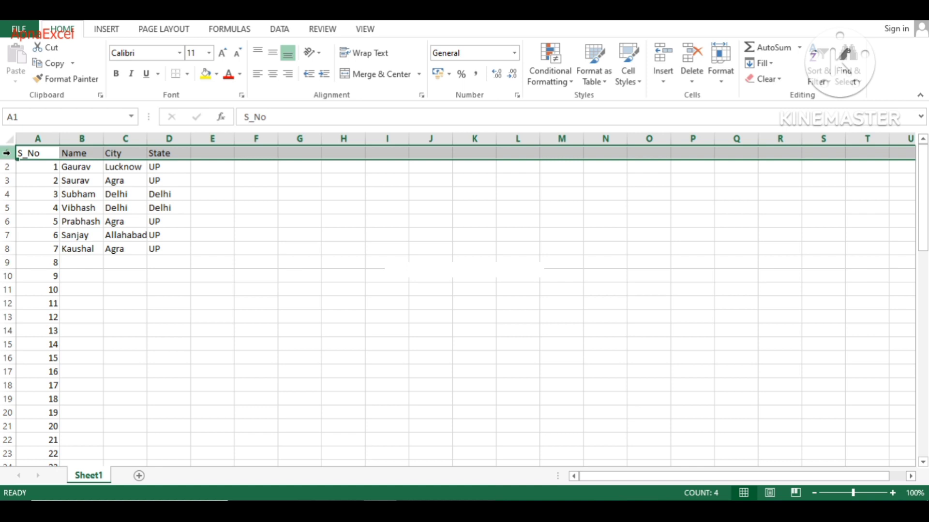
pyautogui.click(43, 139)
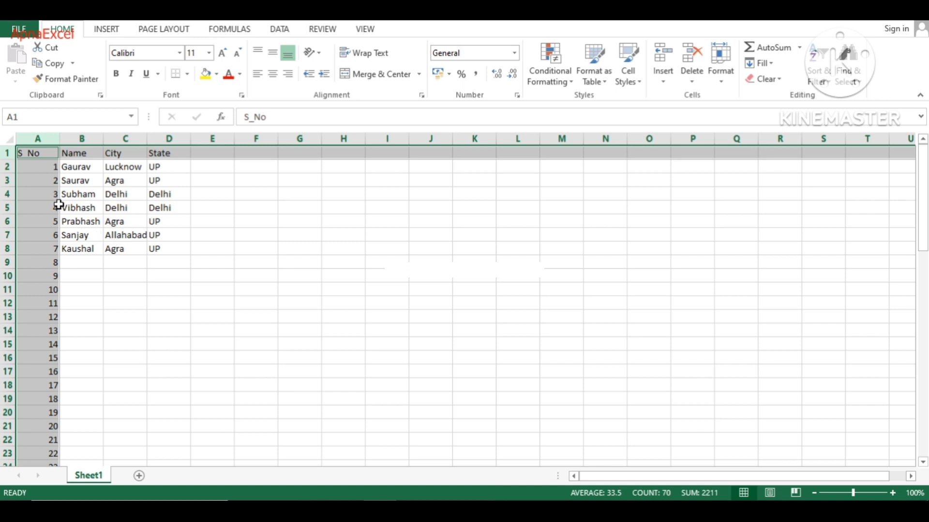
pyautogui.click(75, 165)
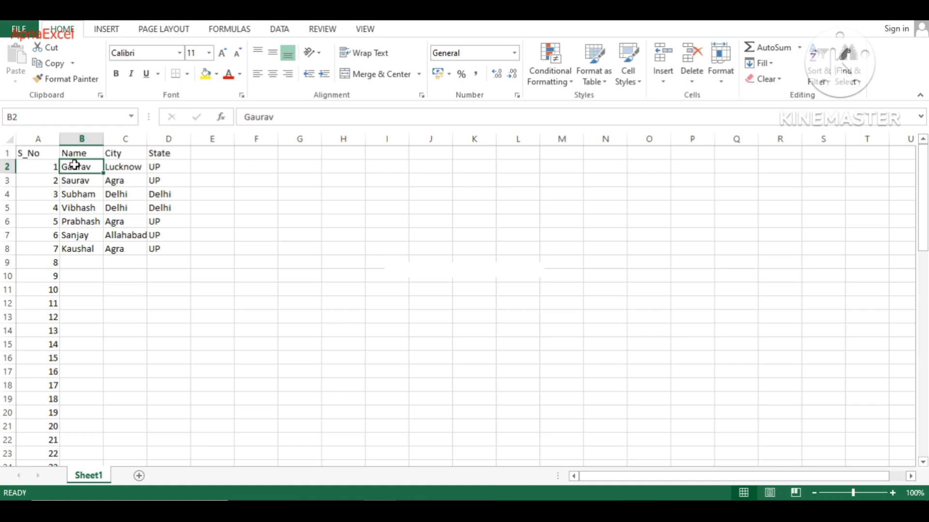
pyautogui.click(5, 155)
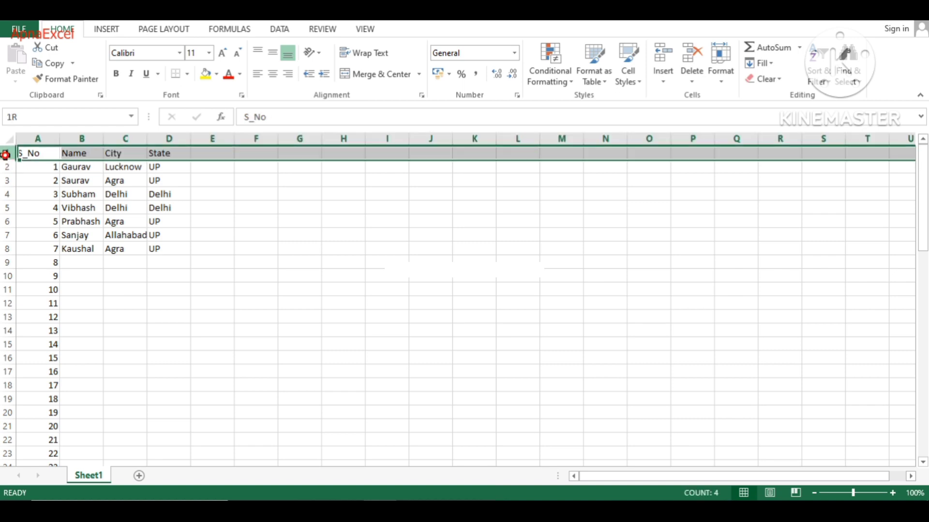
pyautogui.click(31, 165)
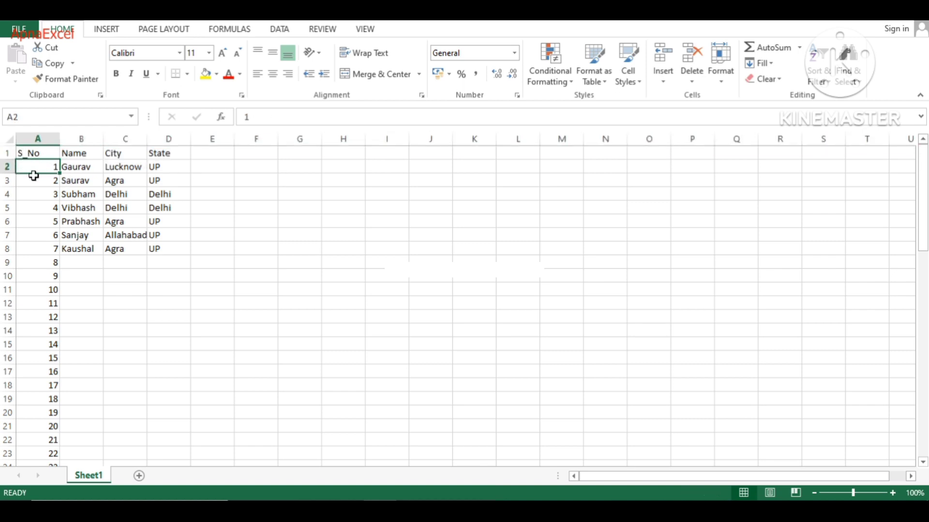
pyautogui.click(80, 154)
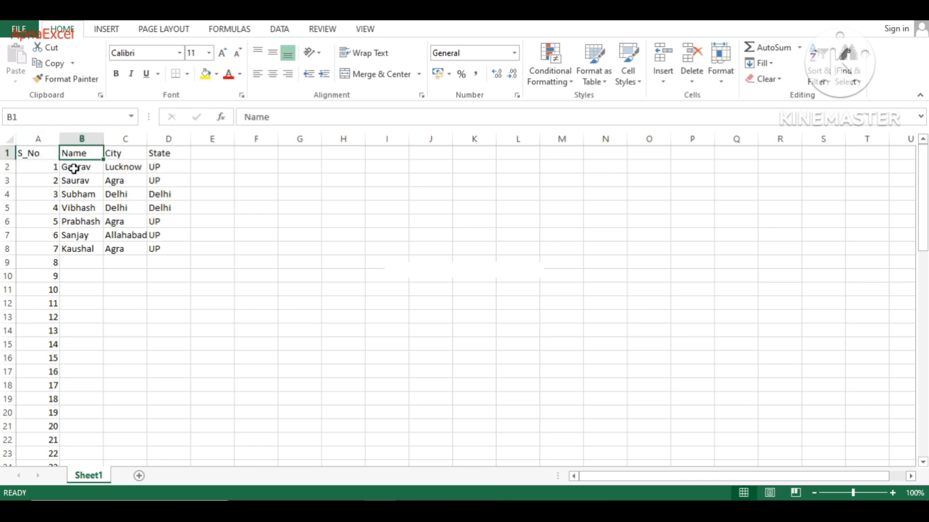
pyautogui.click(74, 169)
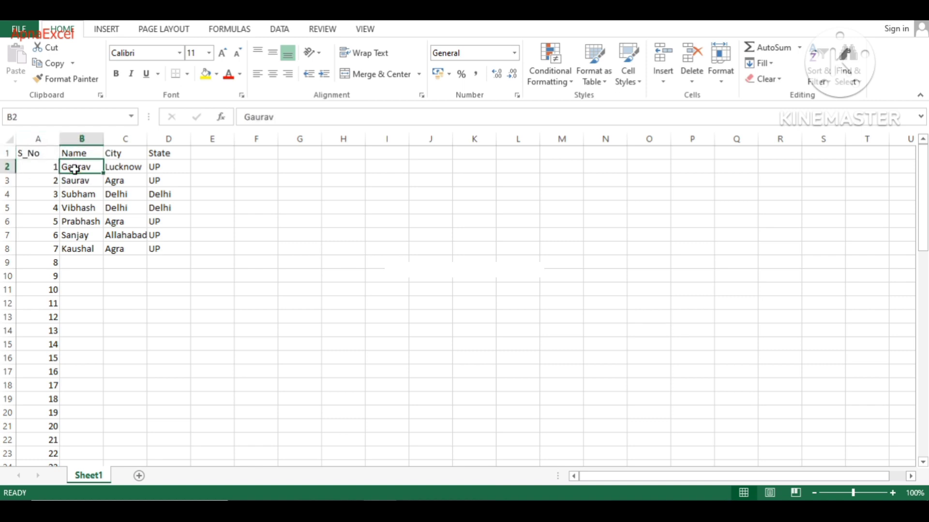
pyautogui.click(5, 153)
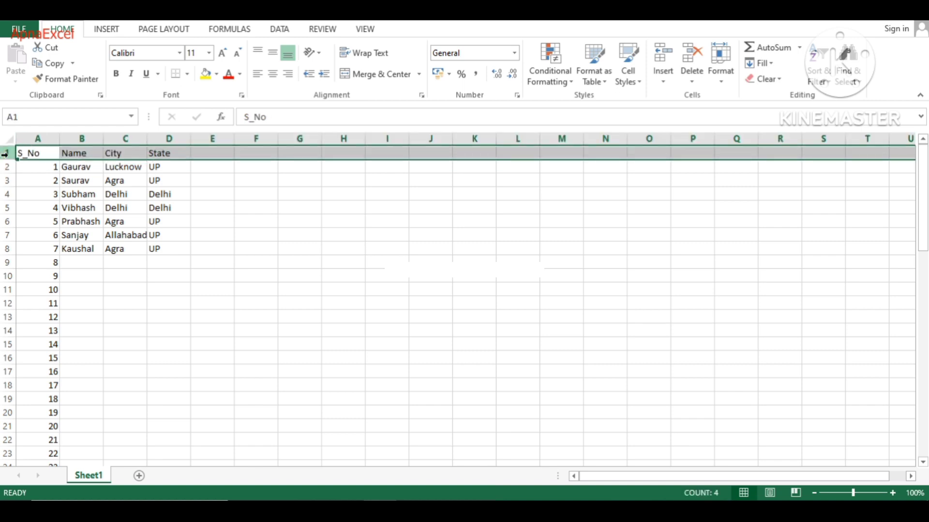
pyautogui.click(32, 137)
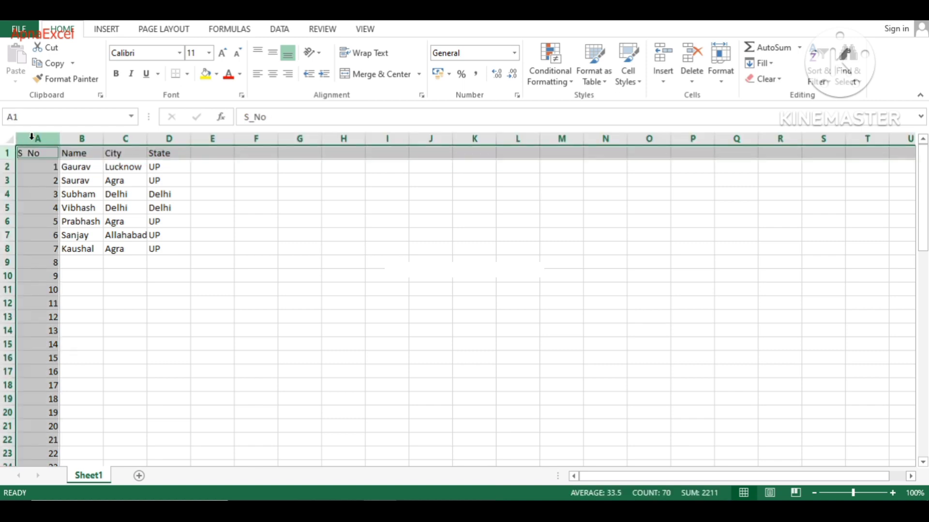
pyautogui.click(74, 166)
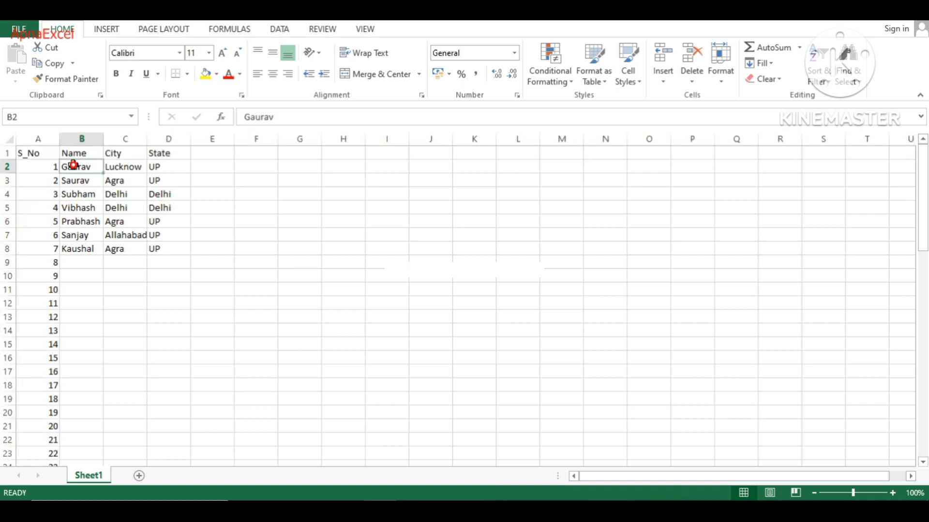
# Examine whether the headers and serial numbers stay in view when moving across to column X and down to row 14, returning to A1.
pyautogui.press('Right')
pyautogui.press('Right')
pyautogui.press('Right')
pyautogui.press('Right')
pyautogui.press('Right')
pyautogui.press('Right')
pyautogui.press('Right')
pyautogui.press('Right')
pyautogui.press('Right')
pyautogui.press('Right')
pyautogui.press('Right')
pyautogui.press('Right')
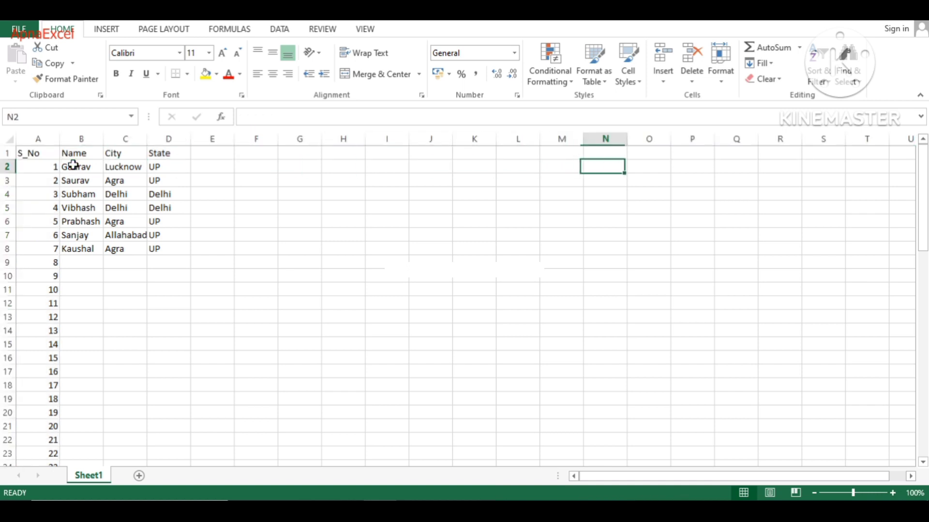
pyautogui.press('Right')
pyautogui.press('Right')
pyautogui.press('Right')
pyautogui.press('Right')
pyautogui.press('Right')
pyautogui.press('Right')
pyautogui.press('Right')
pyautogui.press('Right')
pyautogui.press('Right')
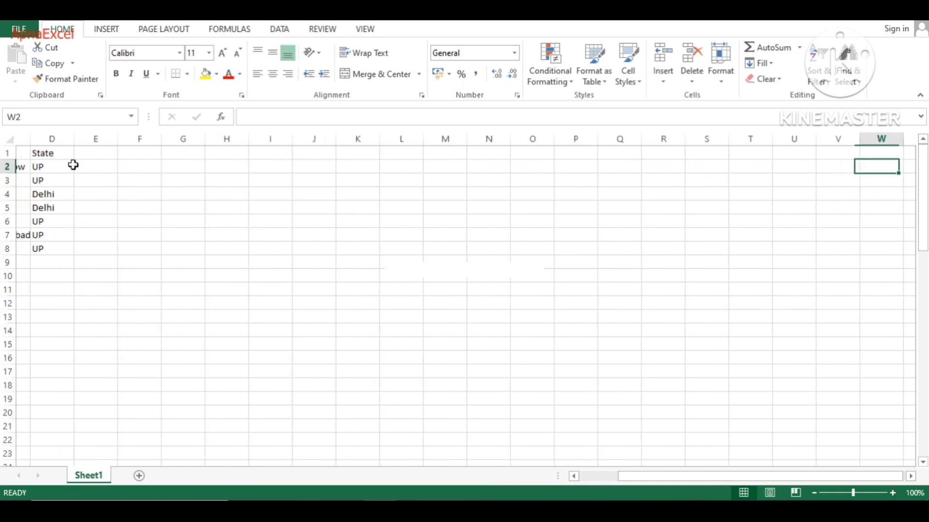
pyautogui.press('Right')
pyautogui.press('Down')
pyautogui.press('Down')
pyautogui.press('Down')
pyautogui.press('Down')
pyautogui.press('Down')
pyautogui.press('Down')
pyautogui.press('Down')
pyautogui.press('Down')
pyautogui.press('Down')
pyautogui.press('Down')
pyautogui.press('Down')
pyautogui.press('Down')
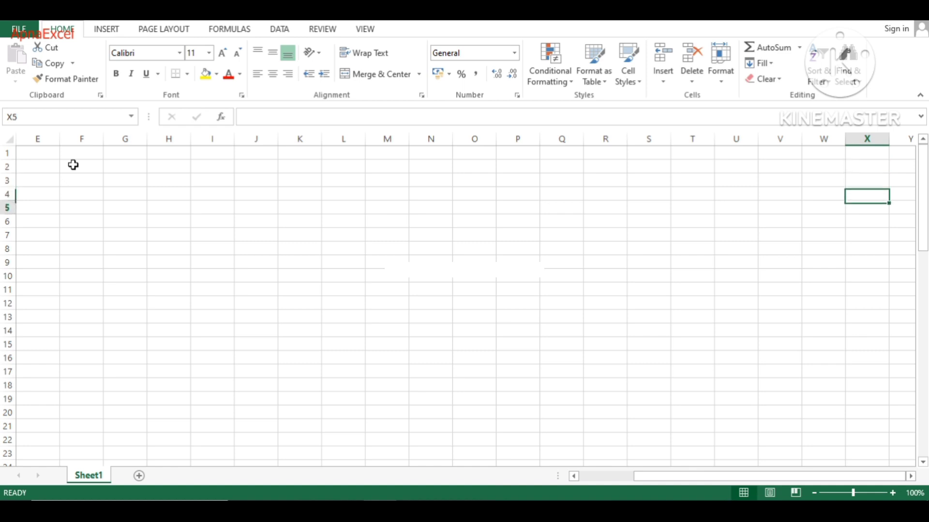
pyautogui.press('Home')
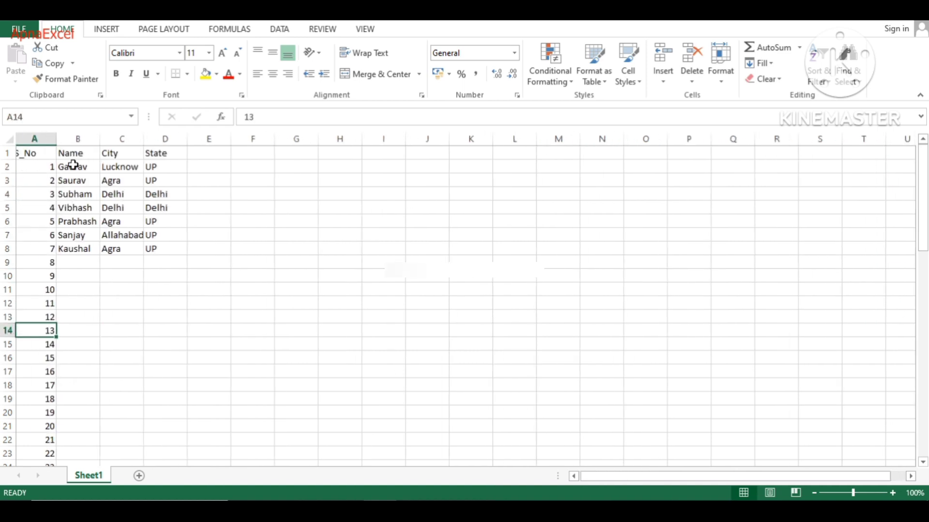
pyautogui.press('Up')
pyautogui.press('Up')
pyautogui.press('Up')
pyautogui.press('Up')
pyautogui.press('Up')
pyautogui.press('Up')
pyautogui.press('Up')
pyautogui.press('Up')
pyautogui.press('Up')
pyautogui.press('Up')
pyautogui.press('Up')
pyautogui.press('Up')
pyautogui.press('Up')
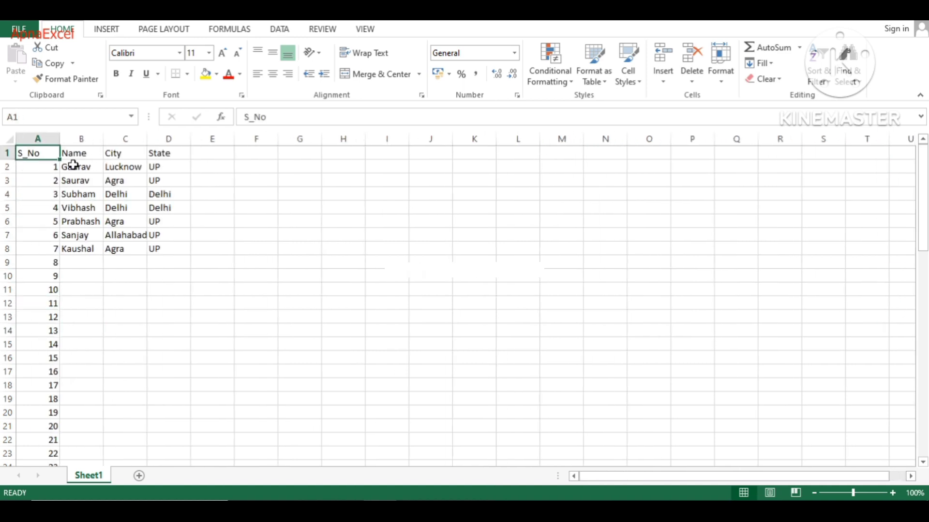
# Freeze the panes at cell B2 so that row 1 and column A are both locked.
pyautogui.press('Right')
pyautogui.press('Down')
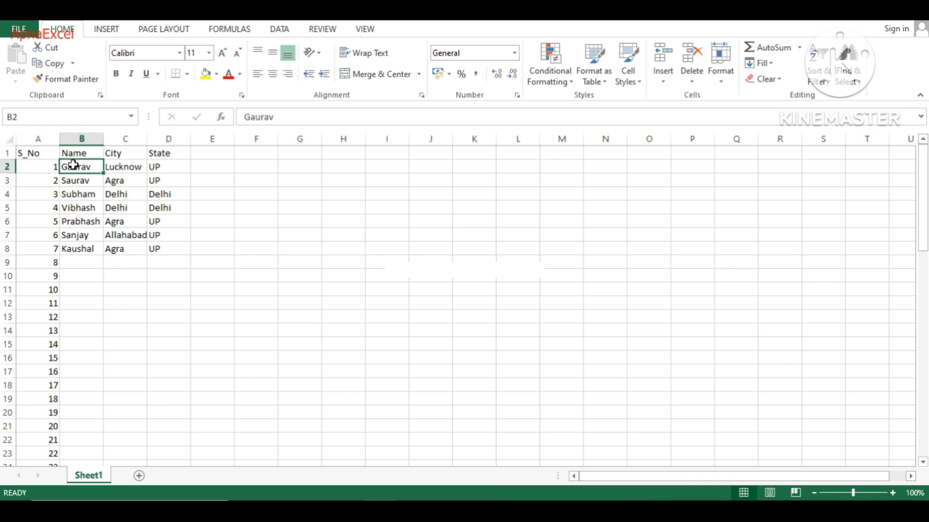
pyautogui.click(280, 30)
pyautogui.click(365, 30)
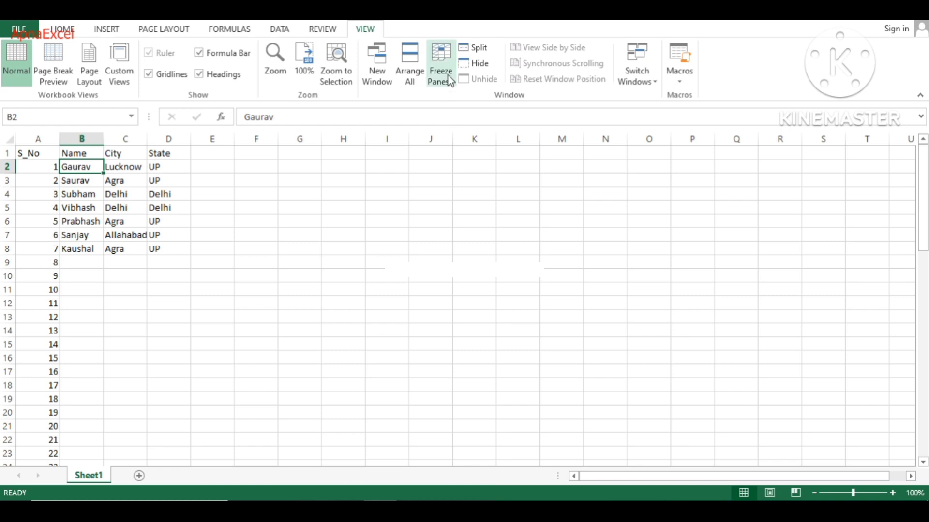
pyautogui.click(454, 86)
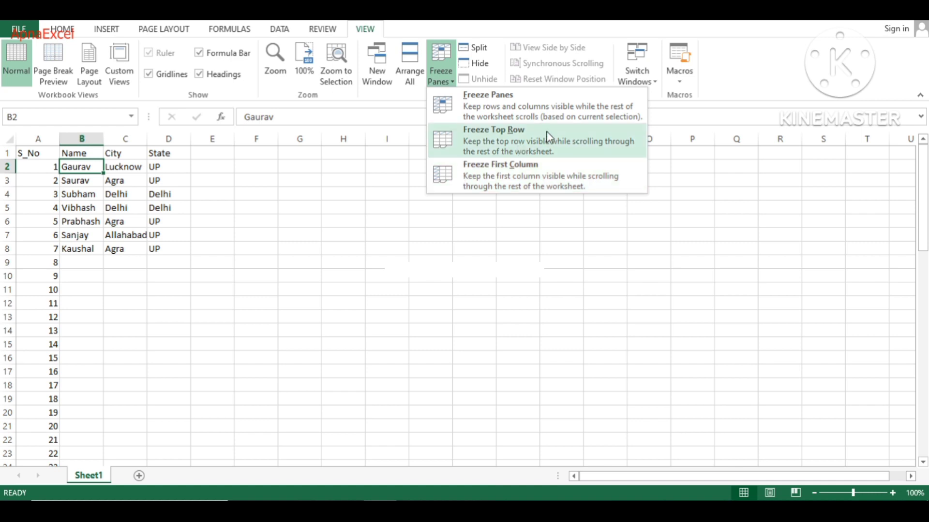
pyautogui.click(504, 108)
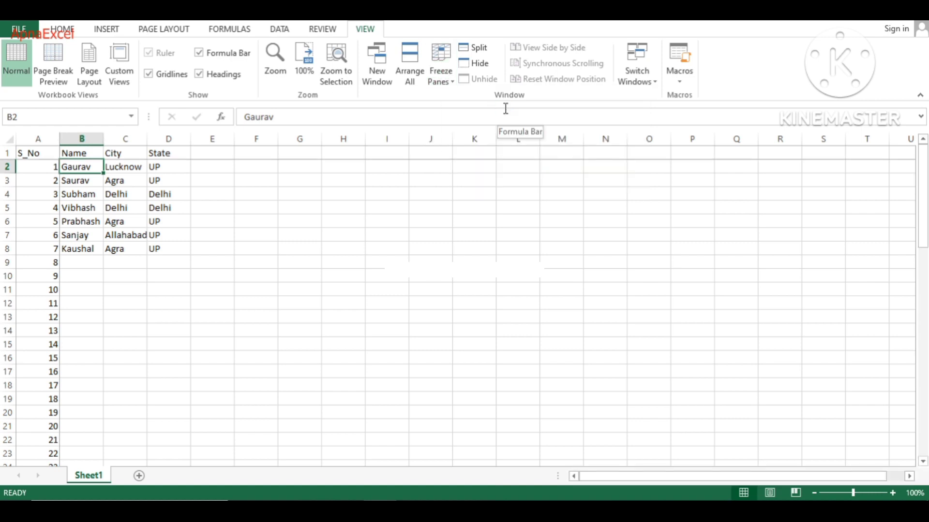
# Examine whether the header row stays in view when moving down column A to row 76 and returning to the top.
pyautogui.press('Left')
pyautogui.press('Down')
pyautogui.press('Down')
pyautogui.press('Down')
pyautogui.press('Down')
pyautogui.press('Down')
pyautogui.press('Down')
pyautogui.press('Down')
pyautogui.press('Down')
pyautogui.press('Down')
pyautogui.press('Down')
pyautogui.press('Down')
pyautogui.press('Down')
pyautogui.press('Down')
pyautogui.press('Down')
pyautogui.press('Down')
pyautogui.press('Down')
pyautogui.press('Down')
pyautogui.press('Down')
pyautogui.press('Down')
pyautogui.press('Down')
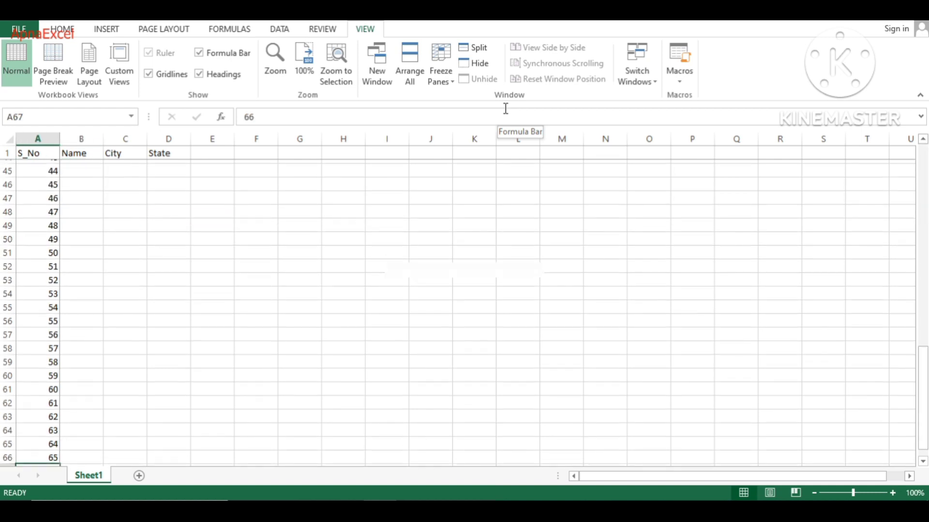
pyautogui.press('Down')
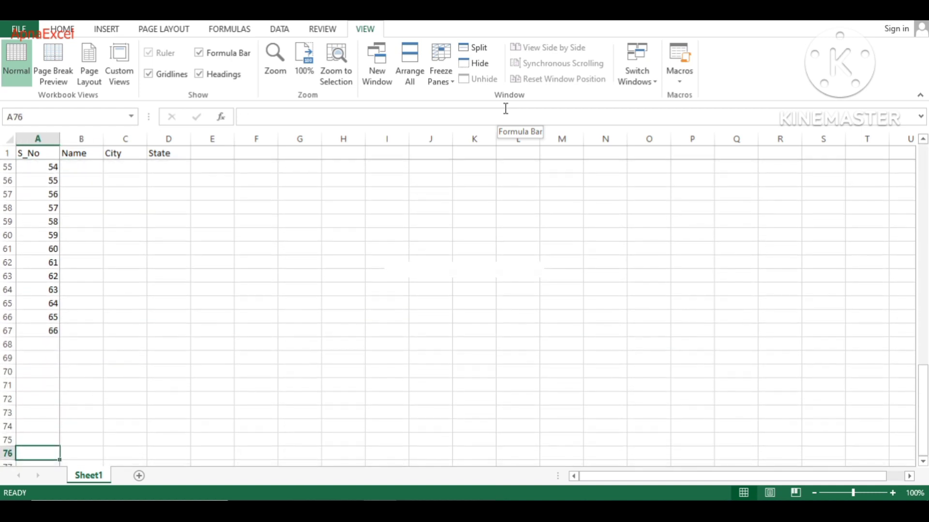
pyautogui.hotkey('ctrl', 'Up')
pyautogui.hotkey('ctrl', 'Up')
pyautogui.press('Down')
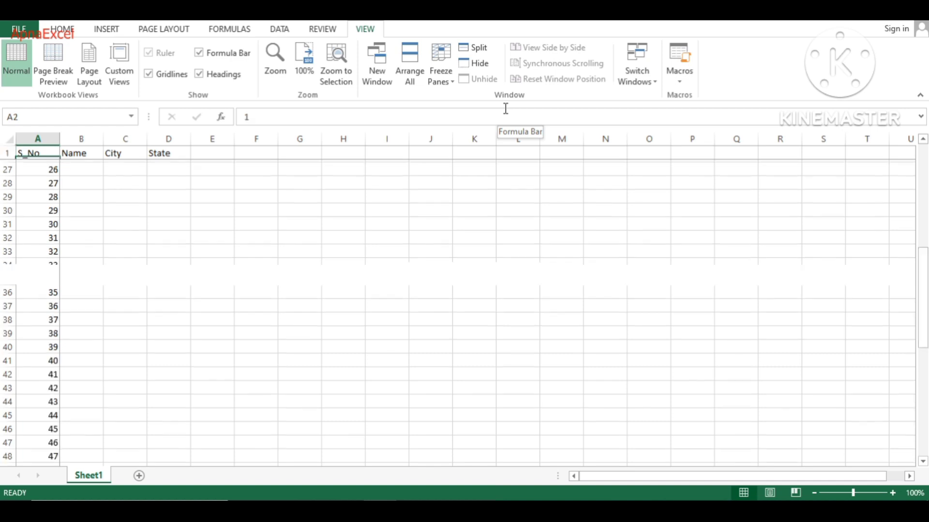
# Examine whether the serial number column stays in view when moving across row 3 to column AL and returning to column A.
pyautogui.press('Down')
pyautogui.press('Right')
pyautogui.press('Right')
pyautogui.press('Right')
pyautogui.press('Right')
pyautogui.press('Right')
pyautogui.press('Right')
pyautogui.press('Right')
pyautogui.press('Right')
pyautogui.press('Right')
pyautogui.press('Right')
pyautogui.press('Right')
pyautogui.press('Right')
pyautogui.press('Right')
pyautogui.press('Right')
pyautogui.press('Right')
pyautogui.press('Right')
pyautogui.press('Right')
pyautogui.press('Right')
pyautogui.press('Right')
pyautogui.press('Right')
pyautogui.press('Right')
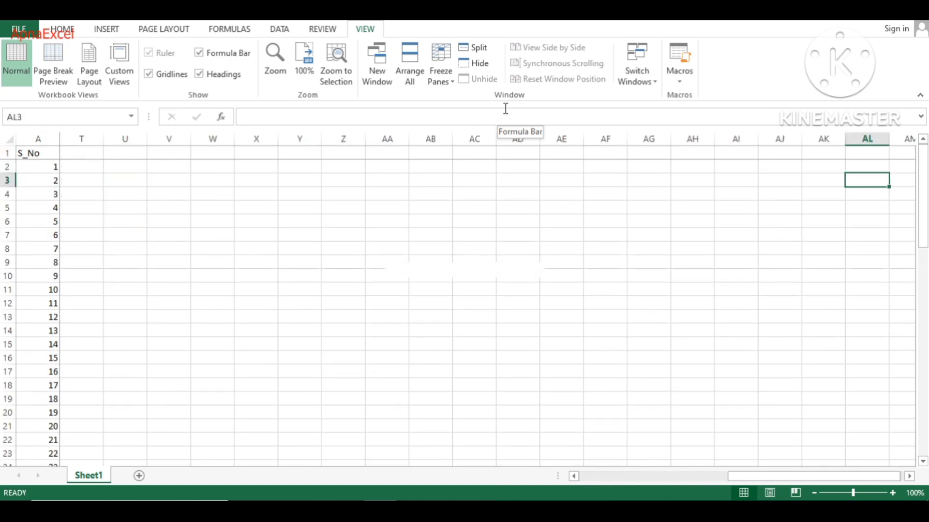
pyautogui.press('Left')
pyautogui.press('Left')
pyautogui.press('Left')
pyautogui.press('Left')
pyautogui.press('Left')
pyautogui.press('Left')
pyautogui.press('Left')
pyautogui.press('Left')
pyautogui.press('Left')
pyautogui.press('Left')
pyautogui.press('Left')
pyautogui.press('Left')
pyautogui.press('Left')
pyautogui.press('Left')
pyautogui.press('Left')
pyautogui.press('Left')
pyautogui.press('Left')
pyautogui.press('Left')
pyautogui.press('Left')
pyautogui.press('Left')
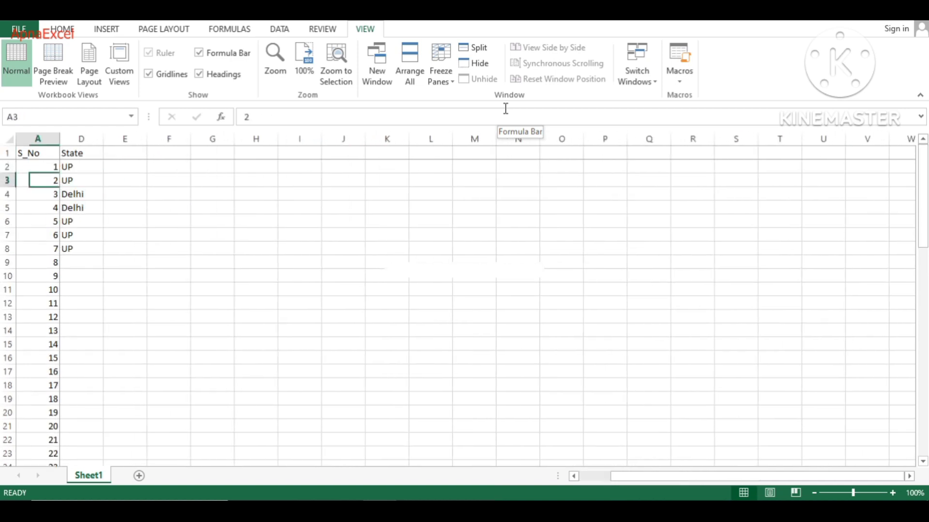
# Unfreeze the panes with cell B2 selected, and freeze them again at the same cell.
pyautogui.press('Right')
pyautogui.press('Right')
pyautogui.press('Up')
pyautogui.press('Up')
pyautogui.press('Left')
pyautogui.press('Down')
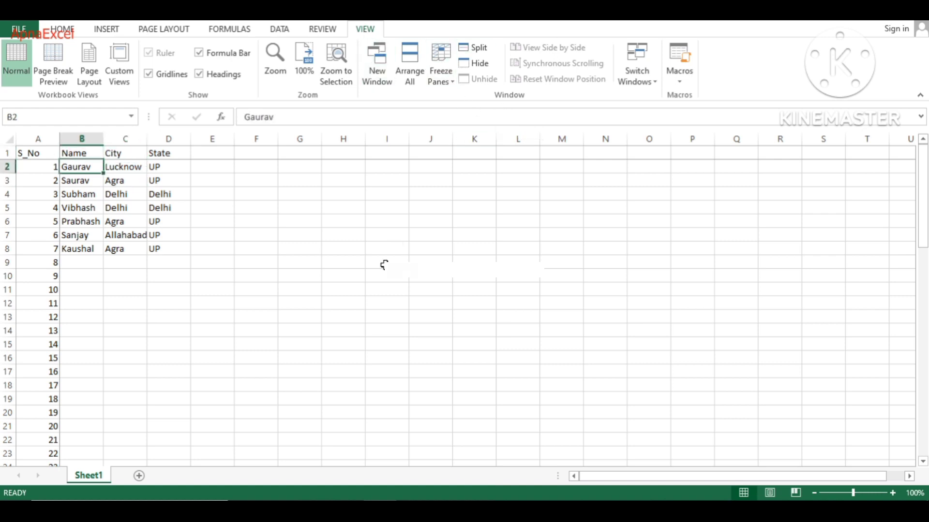
pyautogui.press('alt')
pyautogui.press('w')
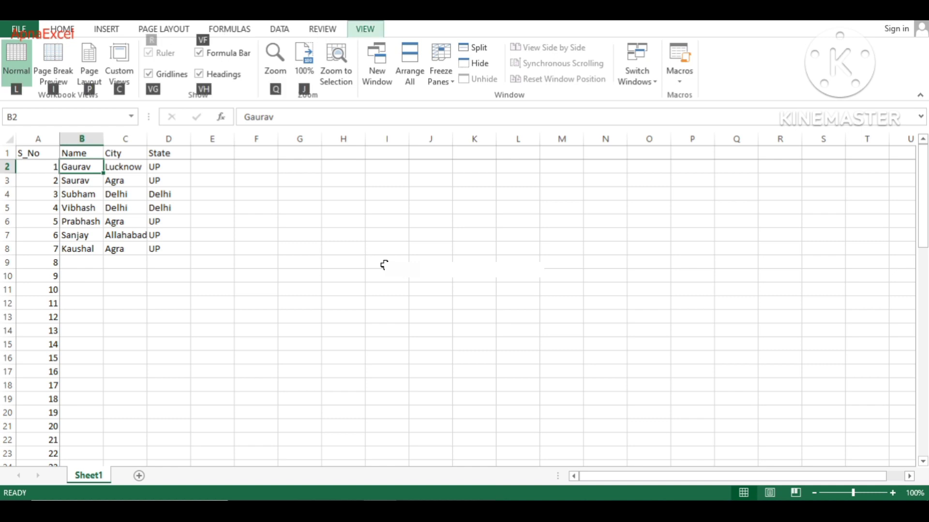
pyautogui.press('f')
pyautogui.press('f')
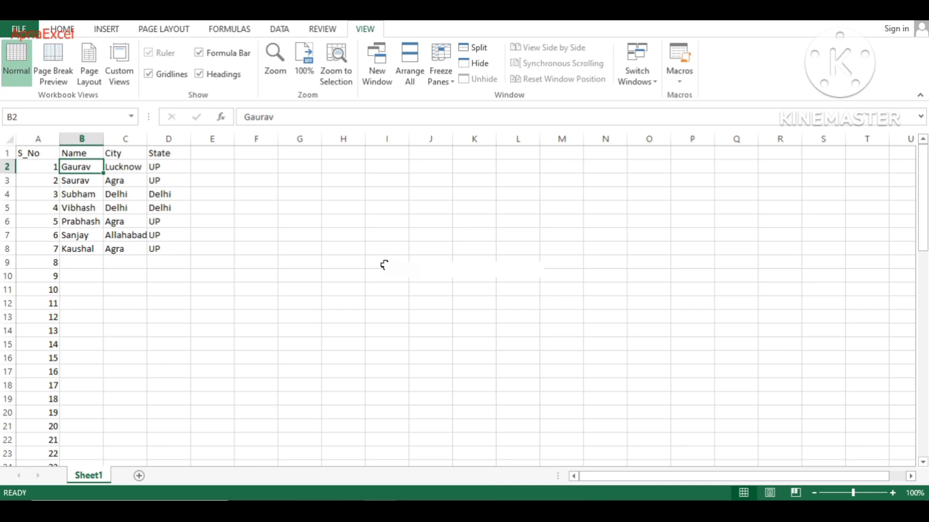
pyautogui.hotkey('alt', 'w')
pyautogui.press('f')
pyautogui.press('f')
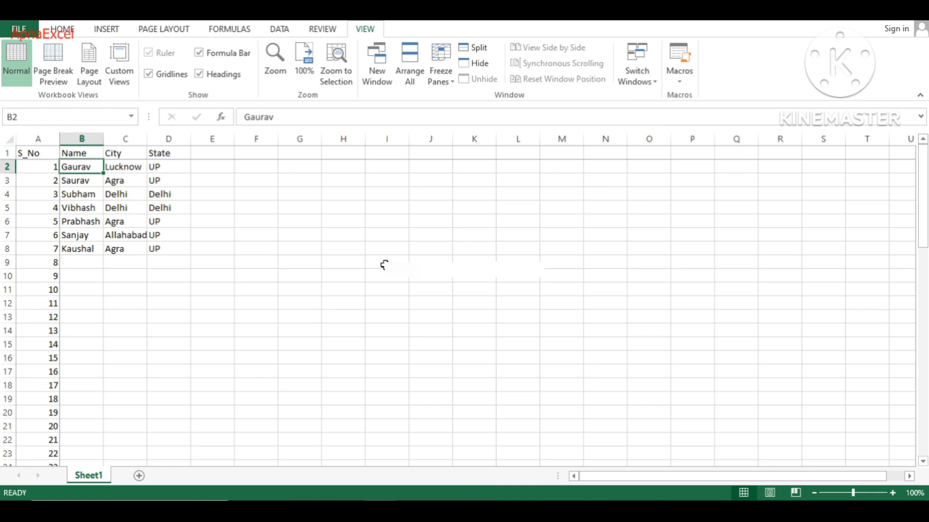
pyautogui.press('Left')
pyautogui.press('Right')
pyautogui.press('Left')
pyautogui.press('Right')
pyautogui.press('Left')
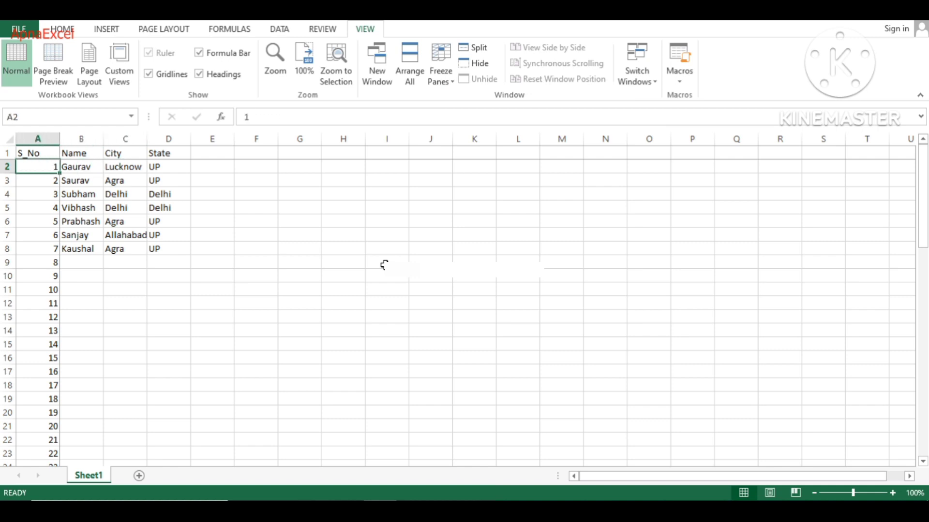
pyautogui.press('Right')
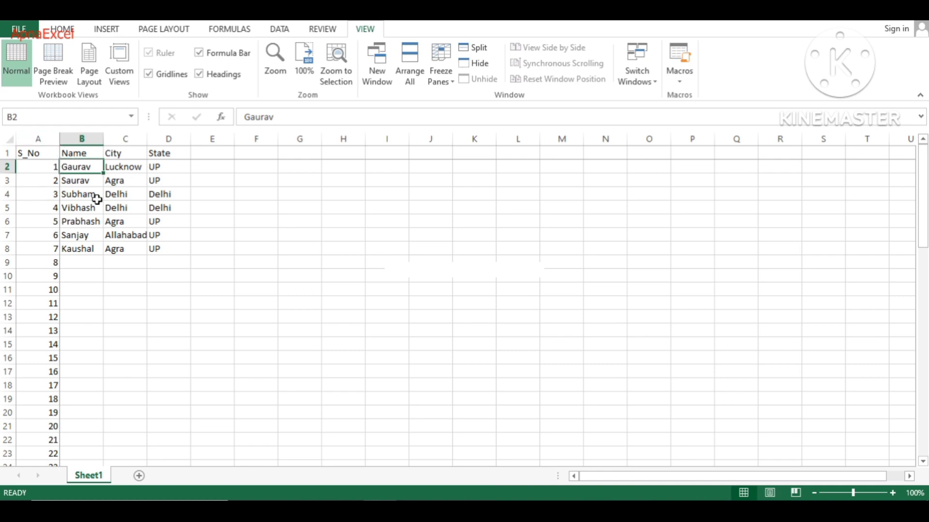
pyautogui.click(79, 264)
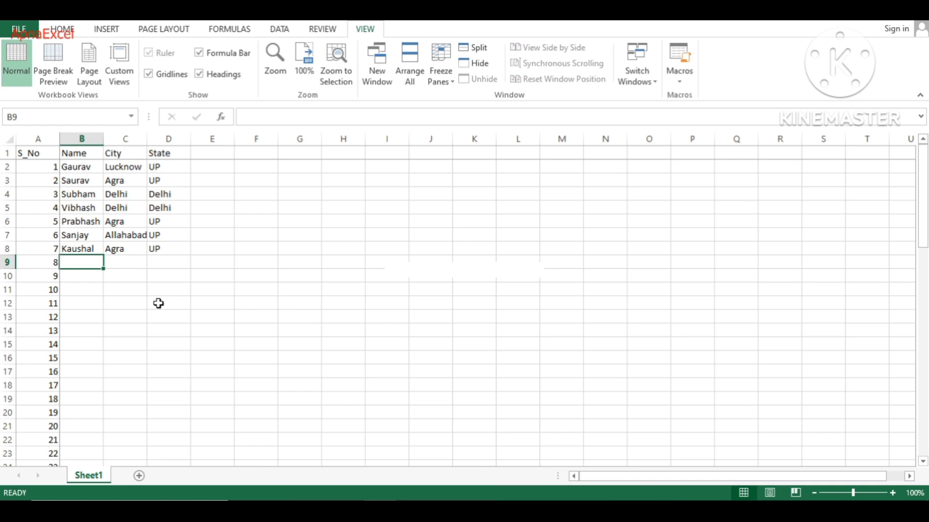
pyautogui.click(126, 267)
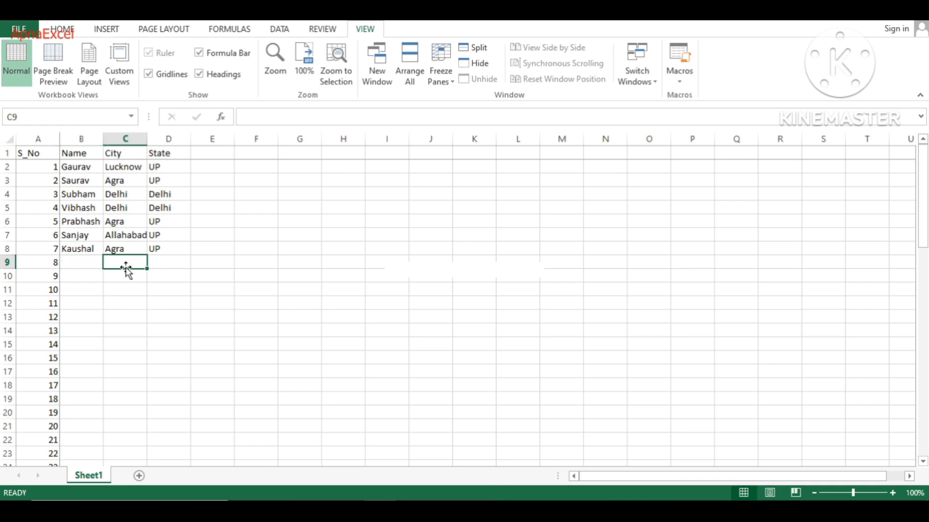
pyautogui.press('Right')
pyautogui.press('Left')
pyautogui.press('Left')
pyautogui.press('Left')
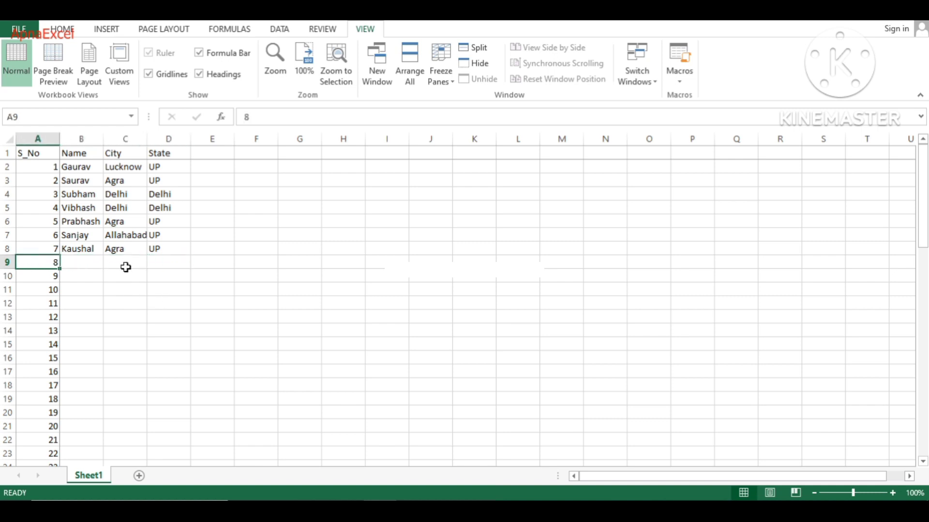
pyautogui.press('Up')
pyautogui.press('Up')
pyautogui.press('Up')
pyautogui.press('Up')
pyautogui.press('Up')
pyautogui.press('Up')
pyautogui.press('Up')
pyautogui.press('Up')
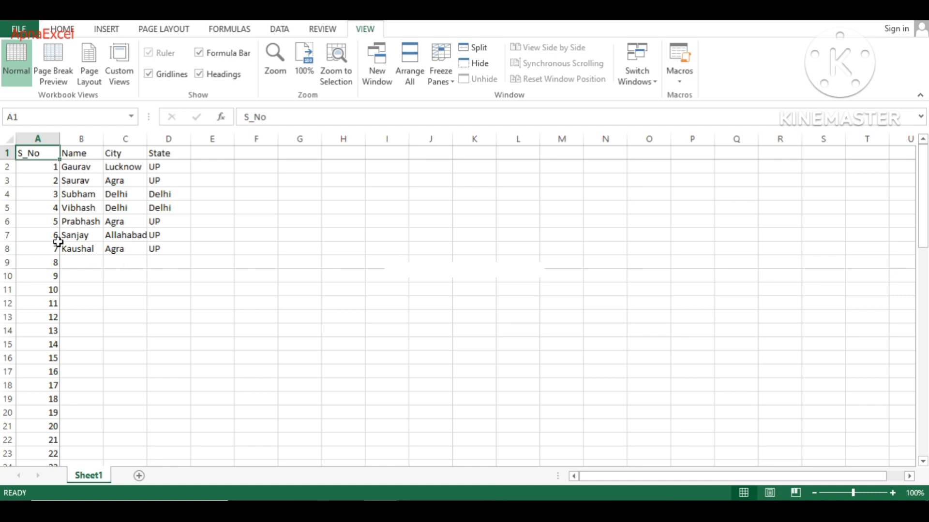
# Highlight the whole data region around the table, and view the last and first serial numbers in column A.
pyautogui.click(113, 209)
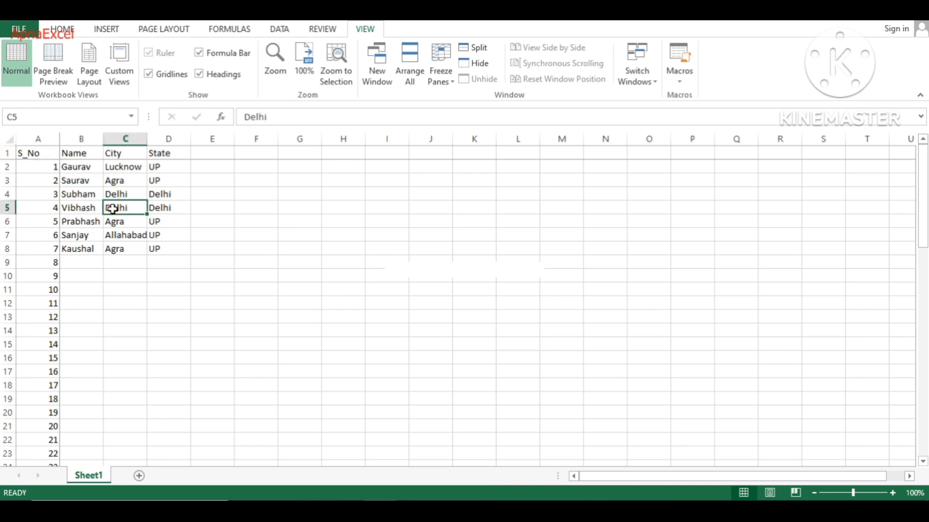
pyautogui.hotkey('ctrl', 'a')
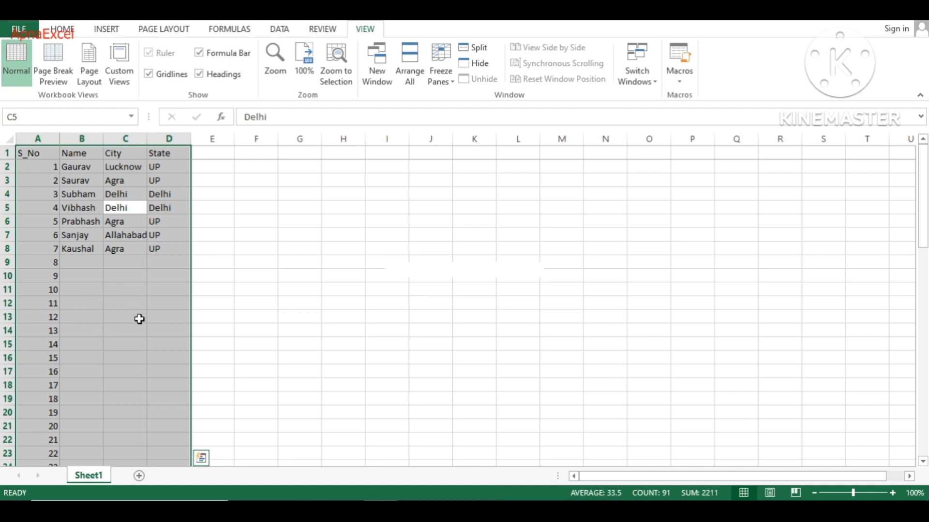
pyautogui.click(52, 264)
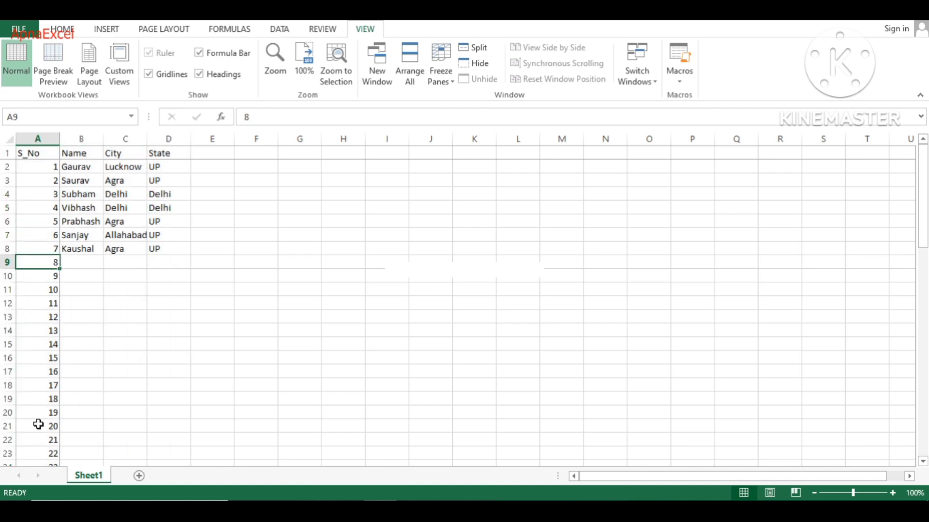
pyautogui.hotkey('ctrl', 'Down')
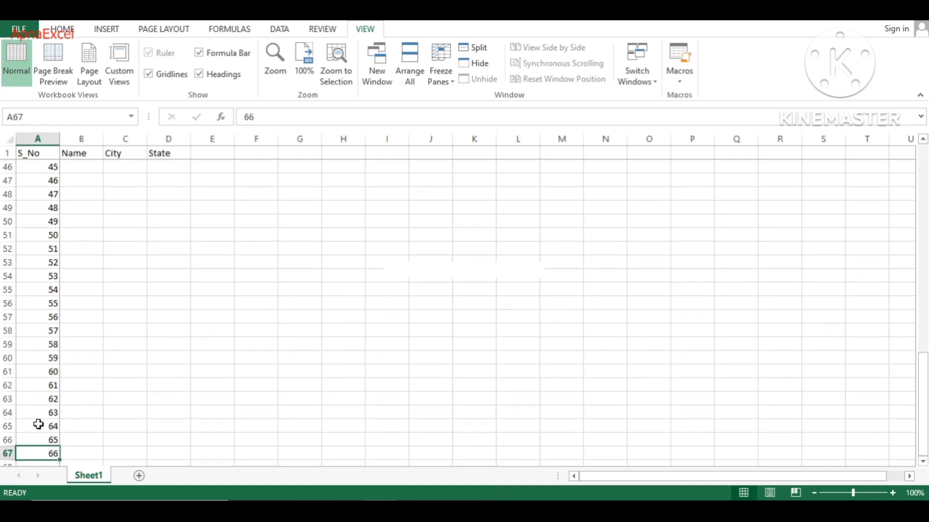
pyautogui.hotkey('ctrl', 'Up')
pyautogui.press('Down')
pyautogui.press('Down')
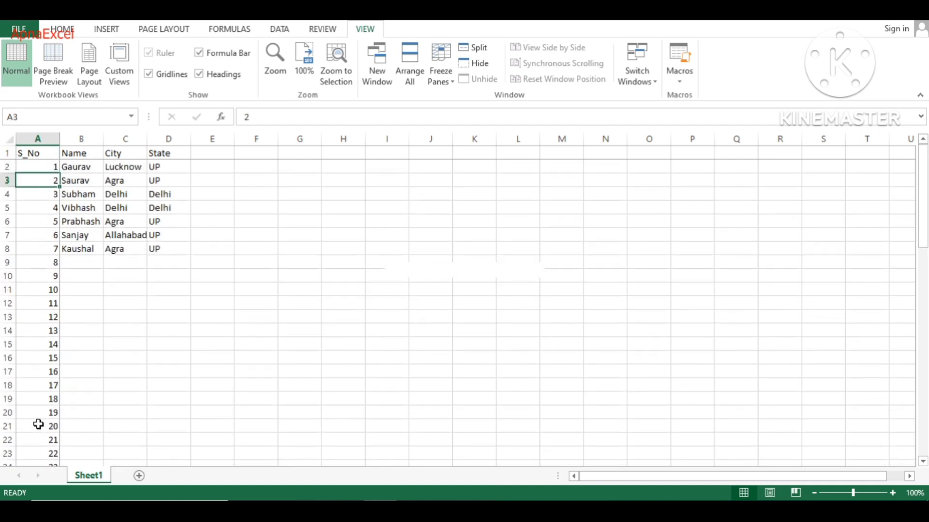
pyautogui.press('Right')
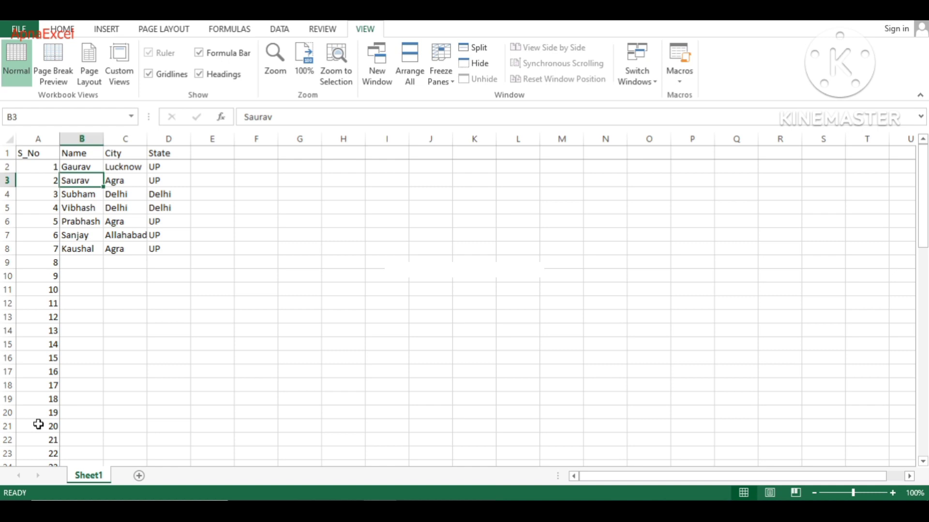
# Highlight the Name, S_No and City columns in turn to point out the place between Name and City.
pyautogui.click(93, 139)
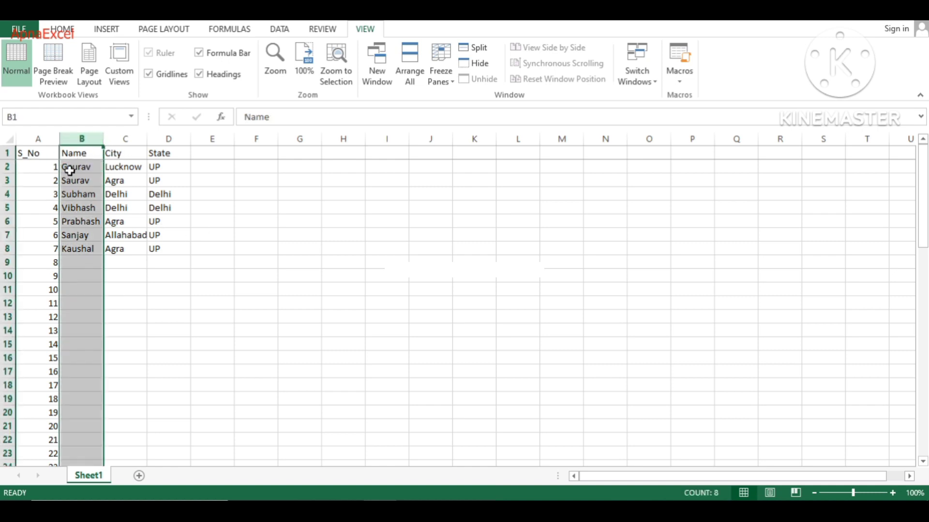
pyautogui.click(31, 139)
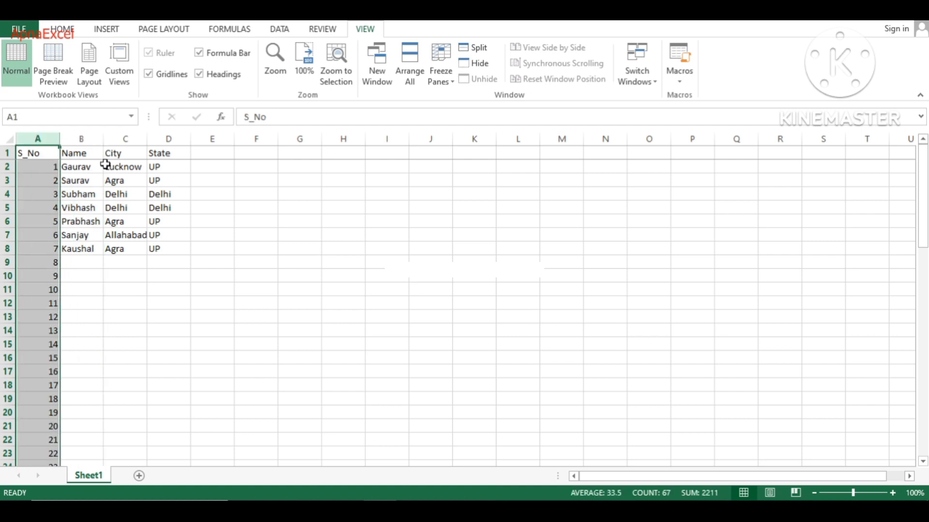
pyautogui.click(92, 139)
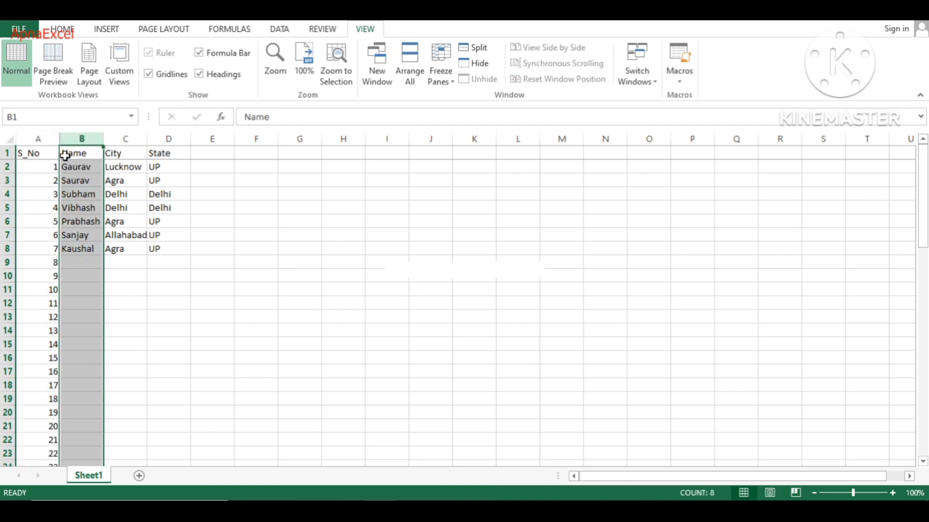
pyautogui.click(45, 139)
pyautogui.click(126, 140)
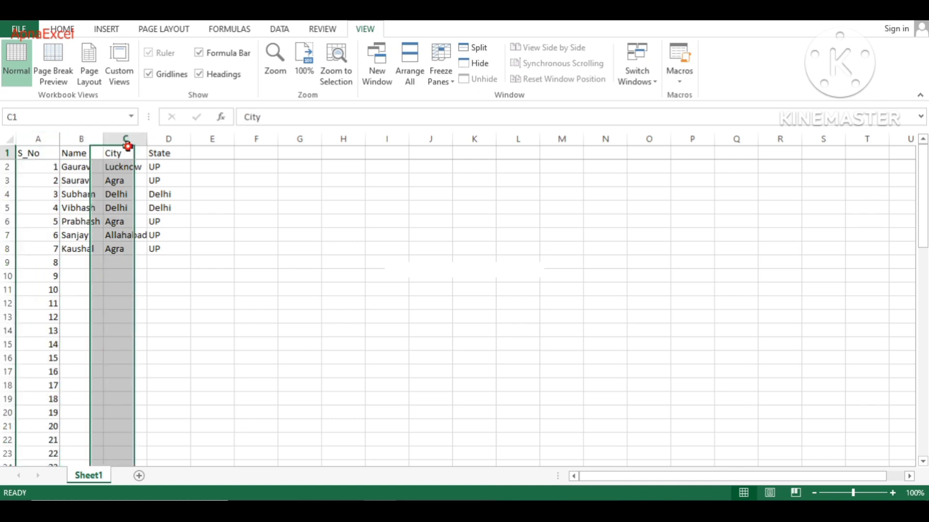
pyautogui.click(127, 152)
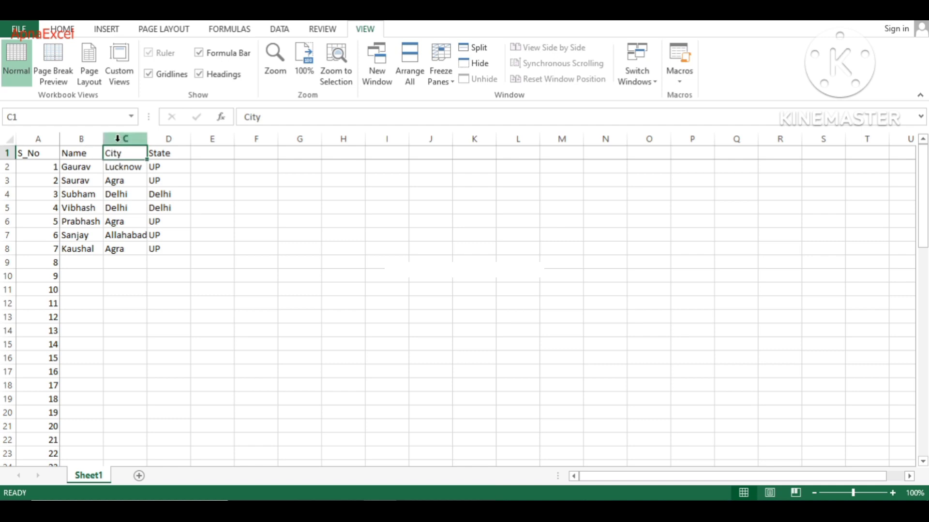
# Insert a blank column between the Name and City columns.
pyautogui.click(117, 139)
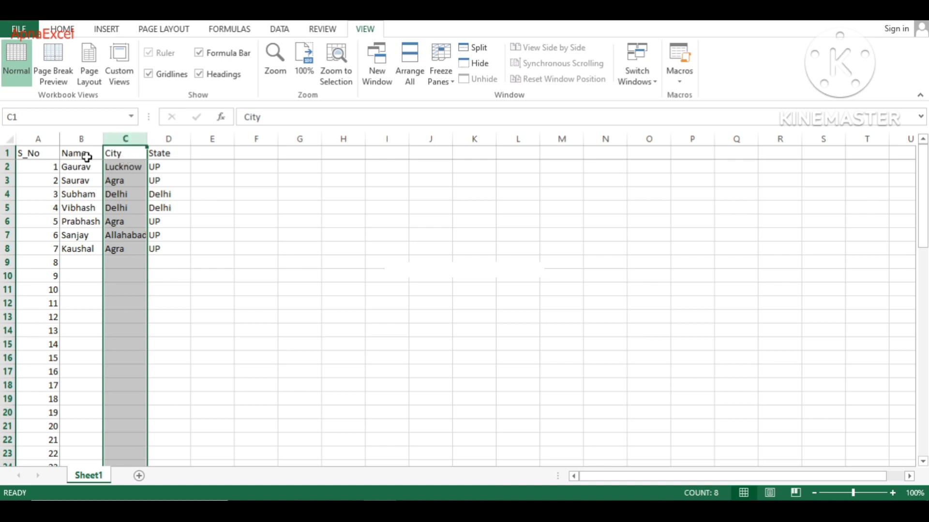
pyautogui.click(131, 139)
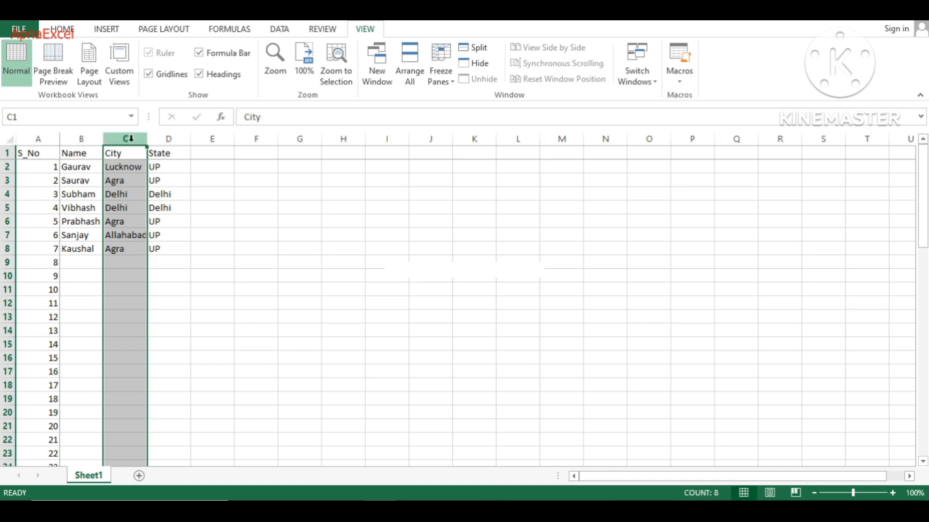
pyautogui.rightClick(130, 139)
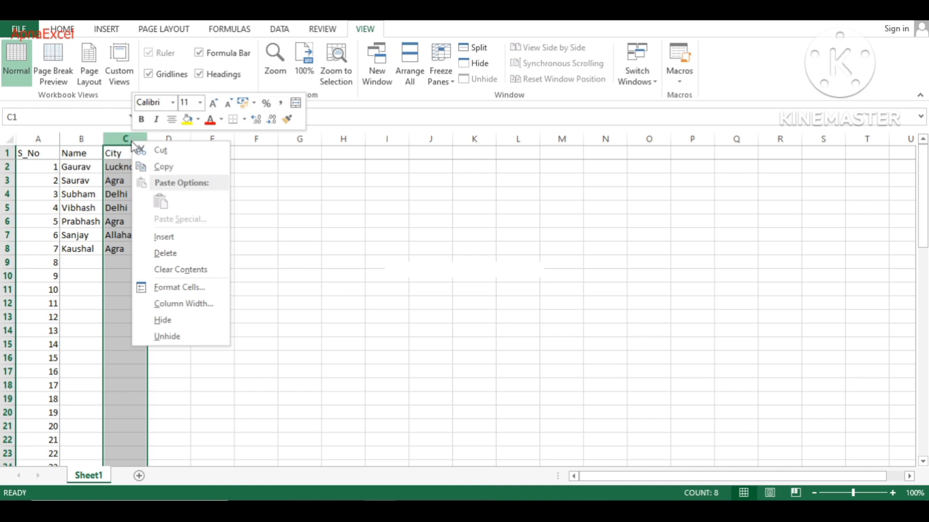
pyautogui.click(180, 238)
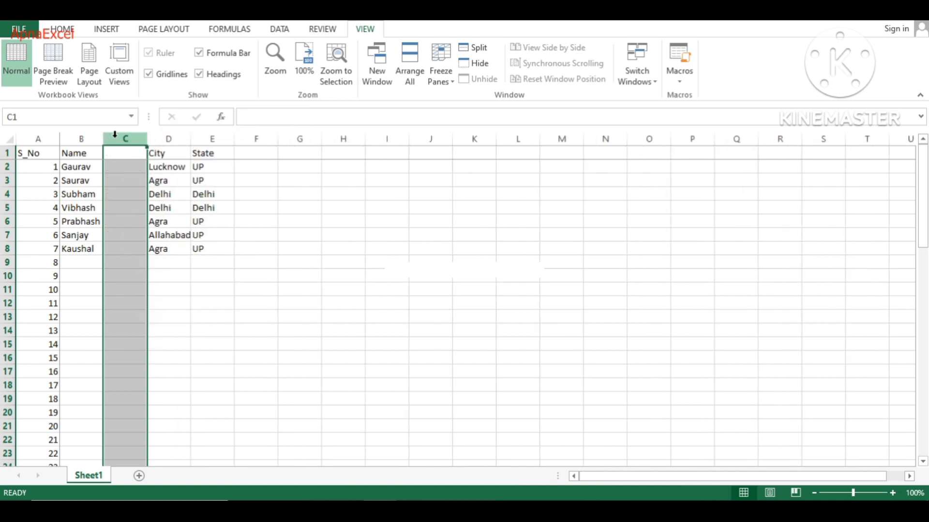
# Enter the header State in cell C1 of the blank column, and undo the entry.
pyautogui.click(118, 153)
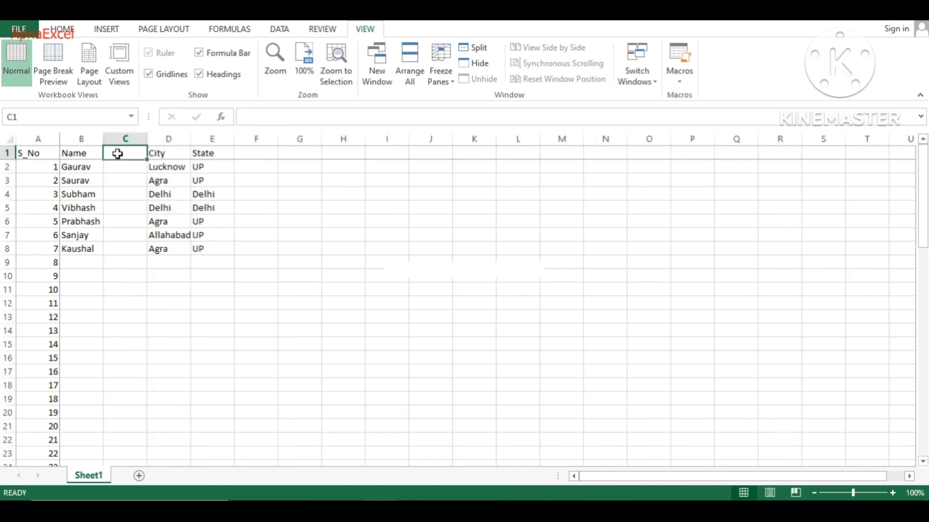
pyautogui.write('St')
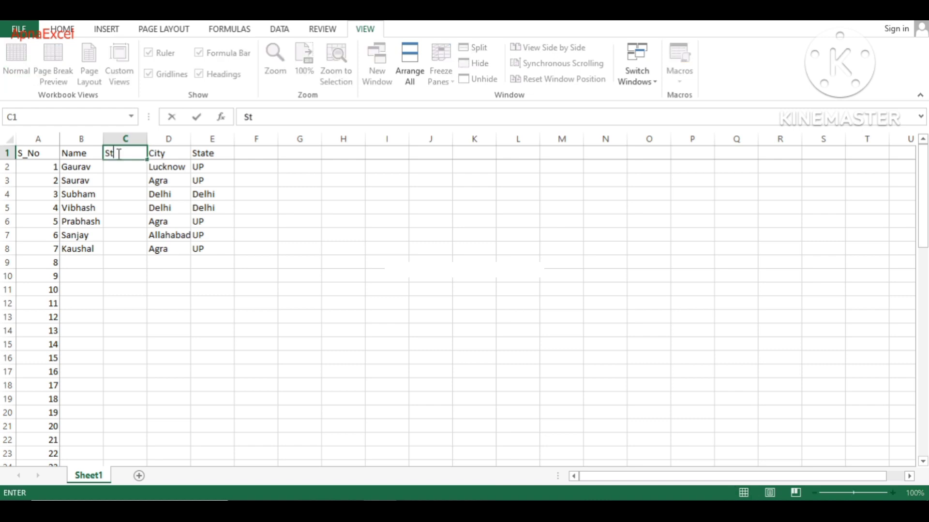
pyautogui.write('ate')
pyautogui.press('Return')
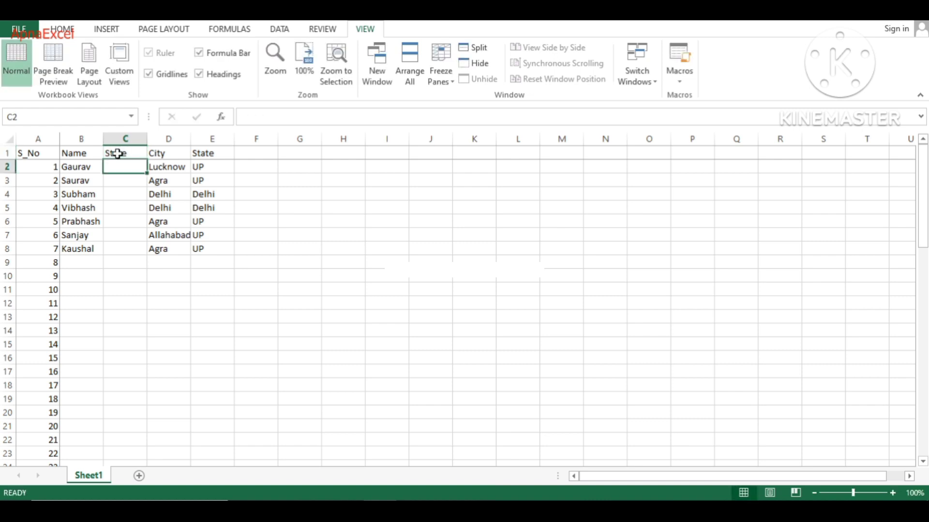
pyautogui.hotkey('ctrl', 'z')
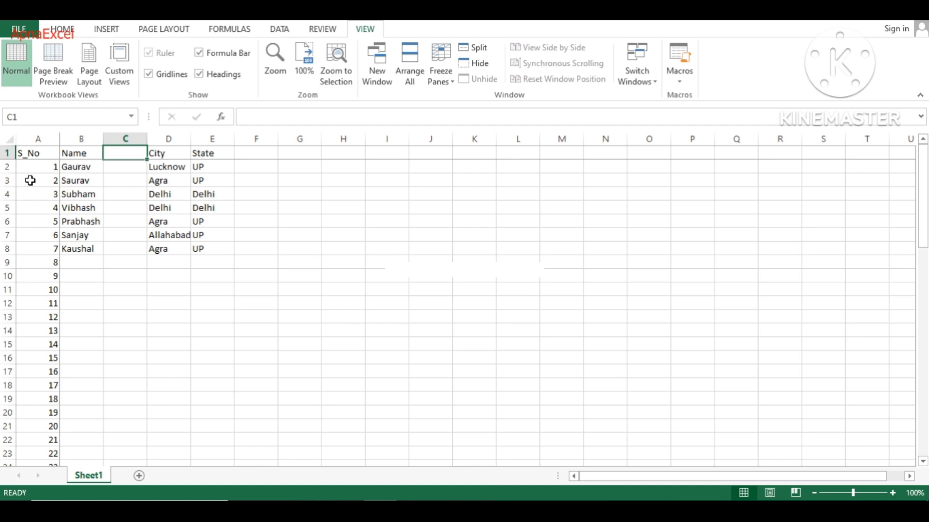
# Insert a blank row above the record with serial number 3.
pyautogui.click(6, 194)
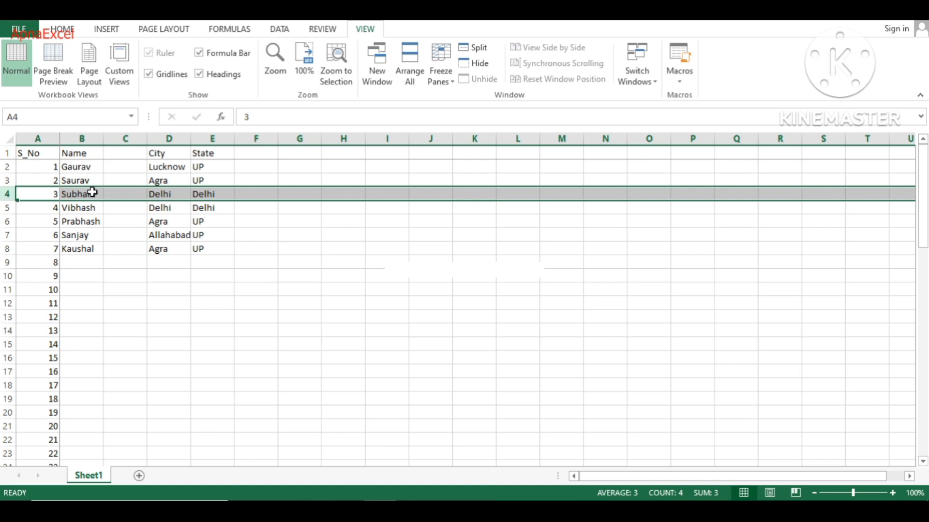
pyautogui.rightClick(8, 195)
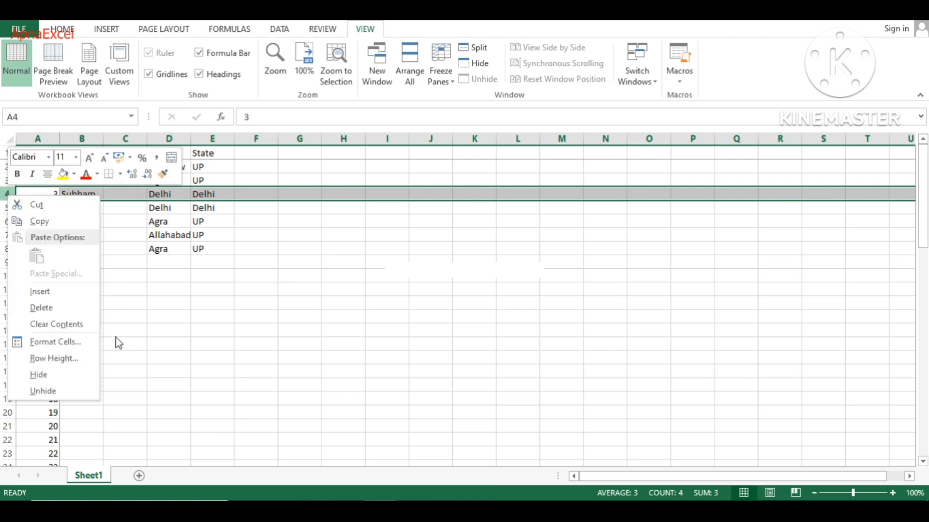
pyautogui.click(58, 292)
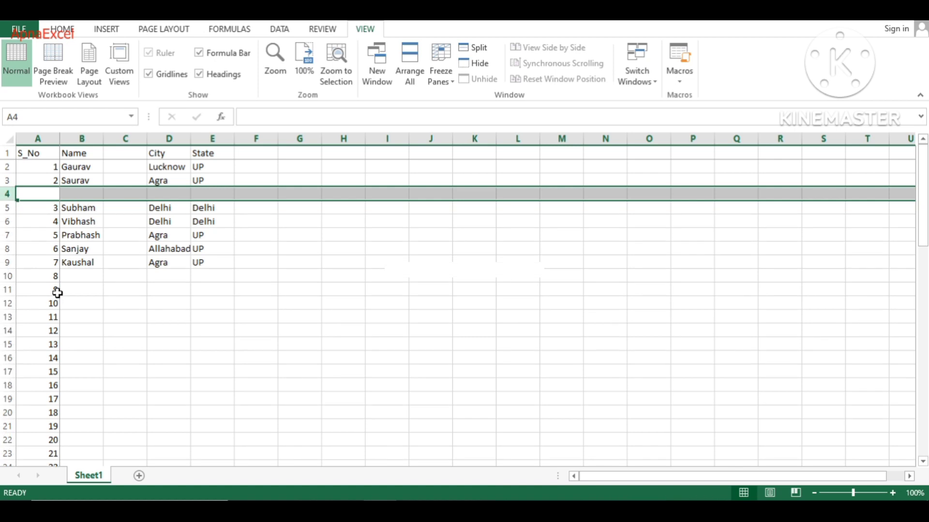
# Insert a second blank row at row 4, and undo that insertion.
pyautogui.rightClick(7, 194)
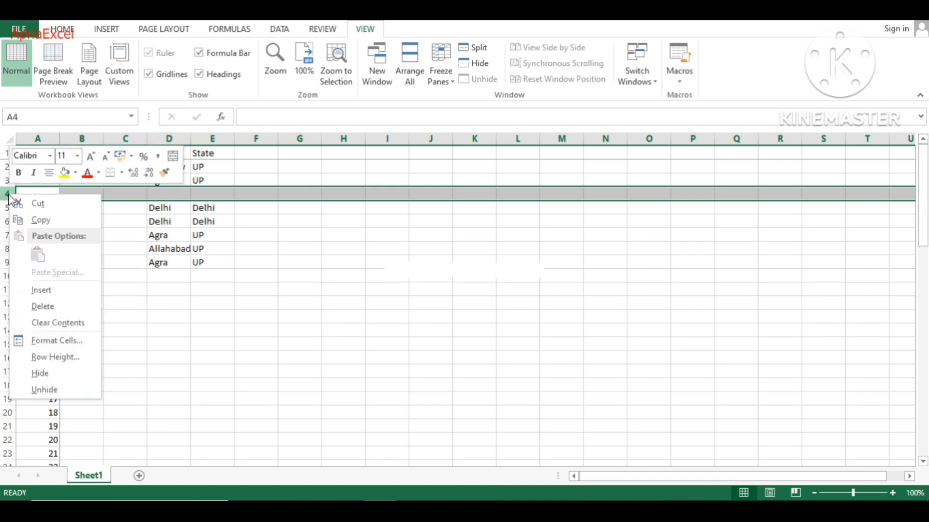
pyautogui.click(73, 303)
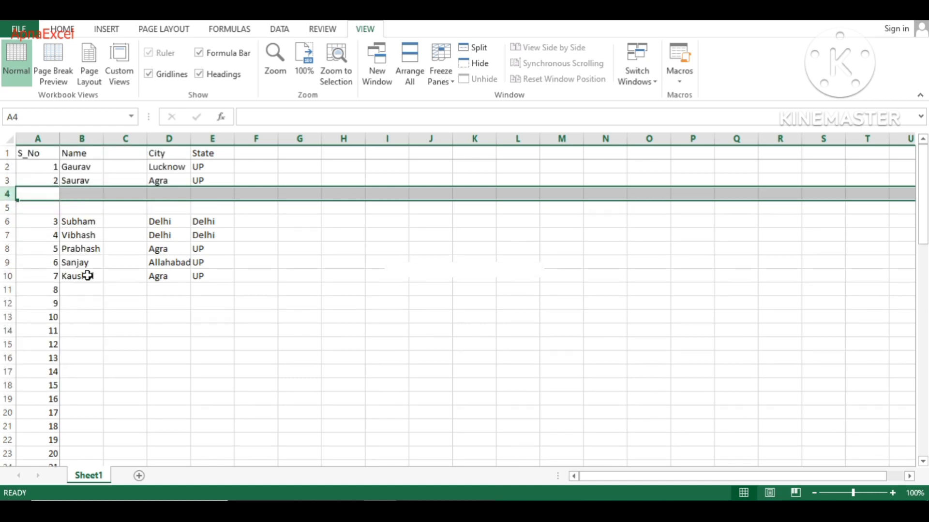
pyautogui.click(90, 195)
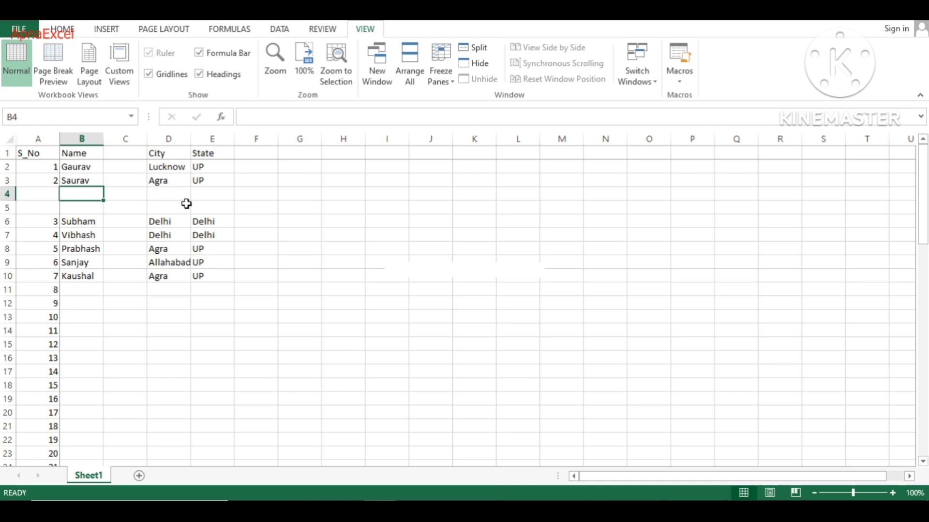
pyautogui.hotkey('ctrl', 'z')
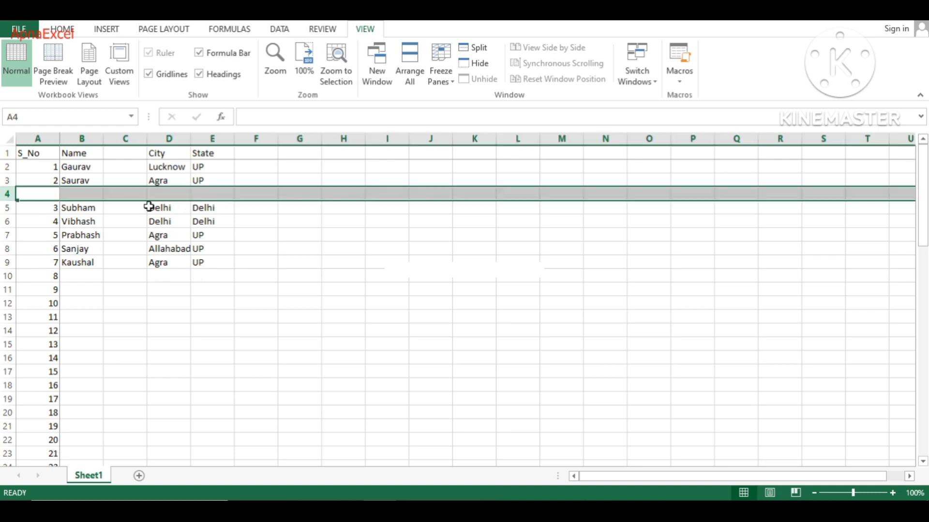
# Highlight the contiguous City and State data block below blank row 4.
pyautogui.click(162, 215)
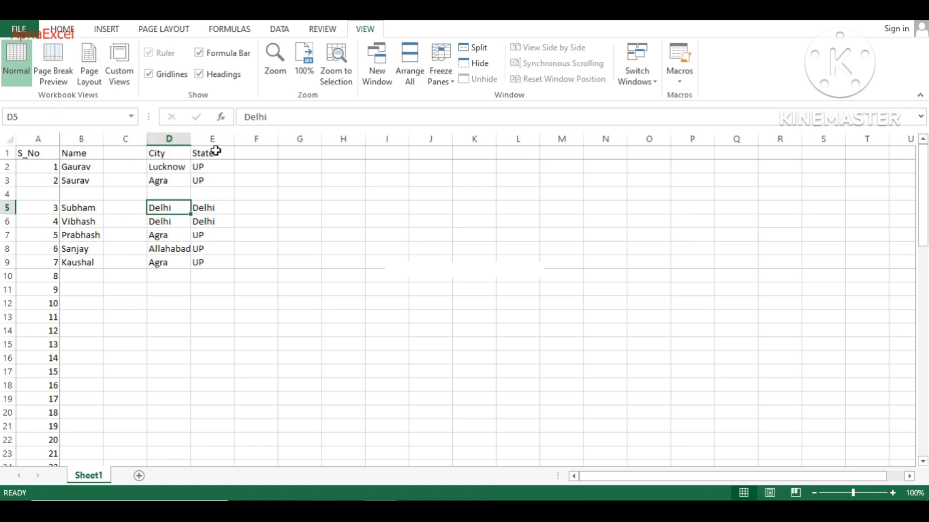
pyautogui.click(174, 220)
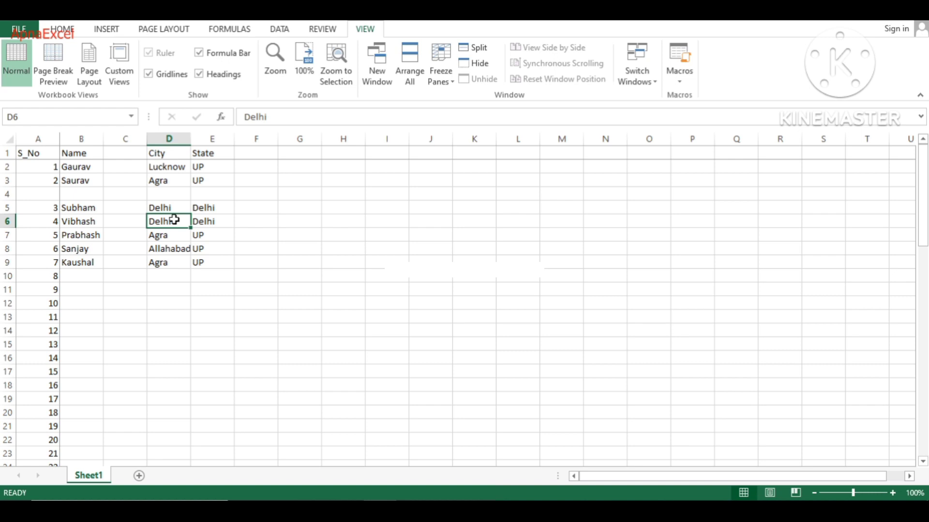
pyautogui.hotkey('ctrl', 'a')
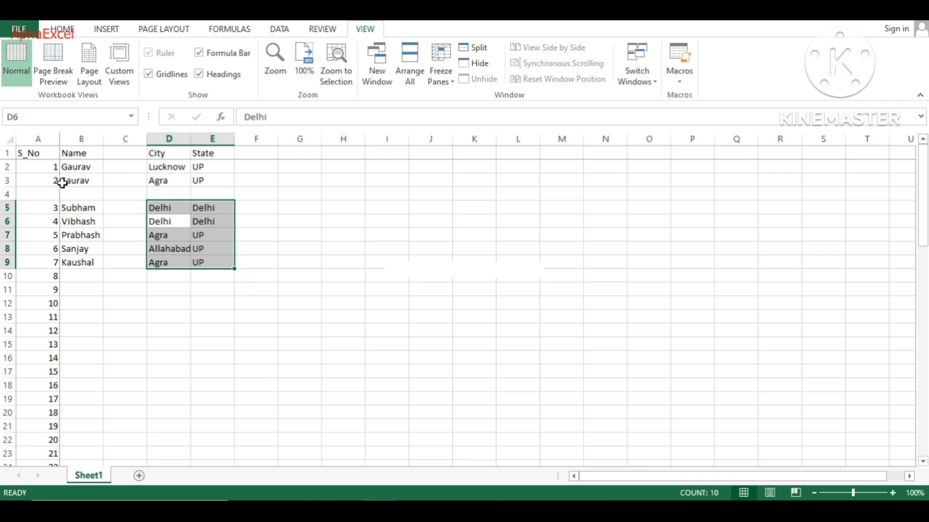
# Highlight rows 3 and 5 and the blank row 4 between them in turn.
pyautogui.click(7, 181)
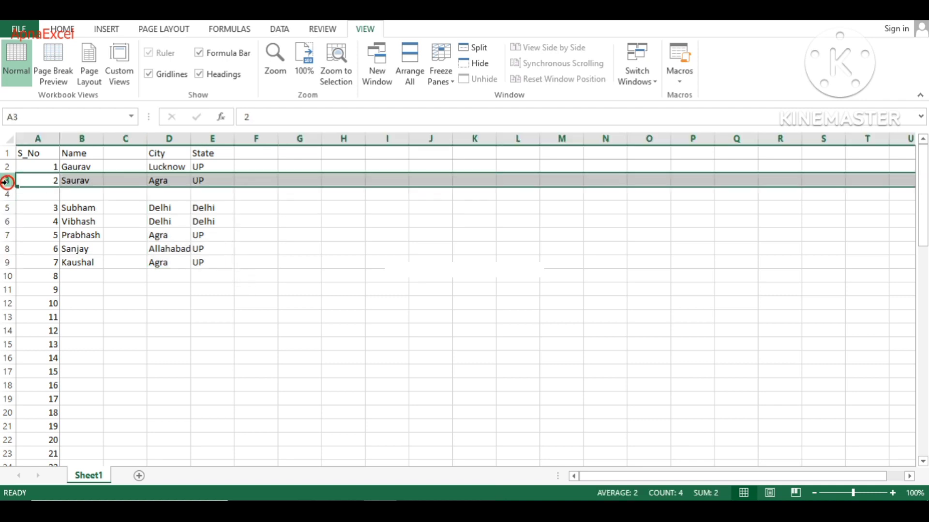
pyautogui.click(7, 208)
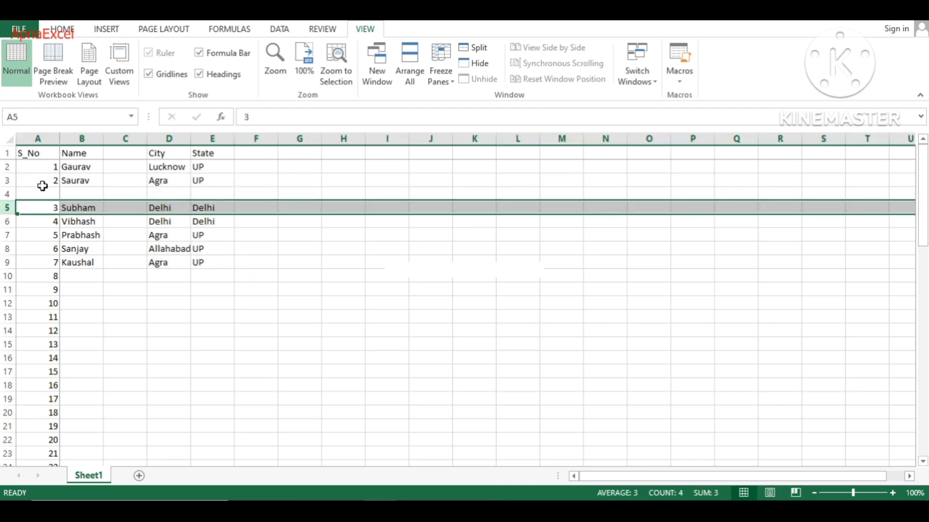
pyautogui.click(4, 194)
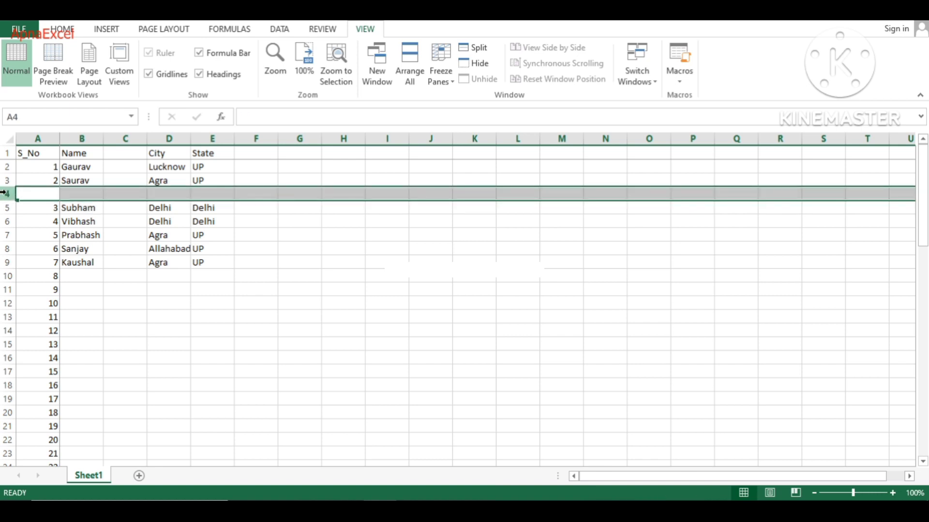
# Highlight the S_No and Name block A1:B3, and the City and State block D1:E3 above the blank row.
pyautogui.click(75, 181)
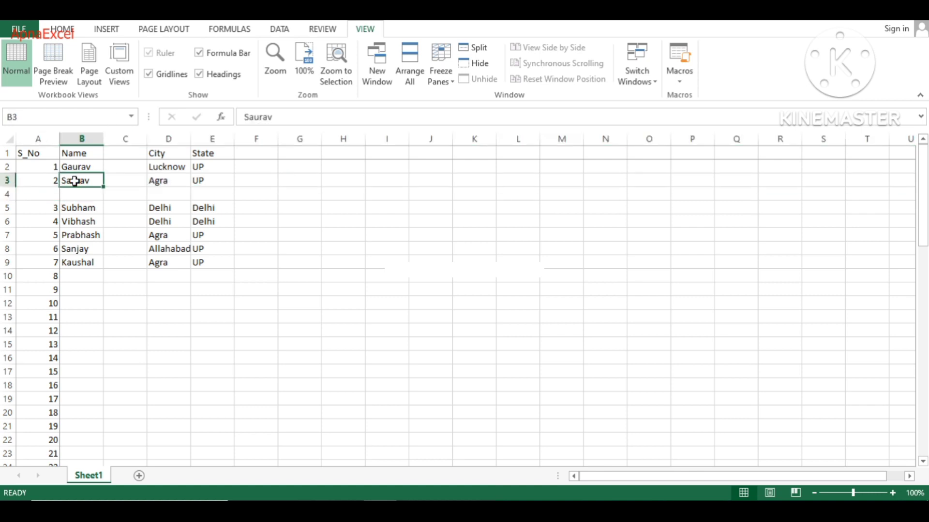
pyautogui.hotkey('shift', 'Left')
pyautogui.hotkey('shift', 'Up')
pyautogui.hotkey('shift', 'Up')
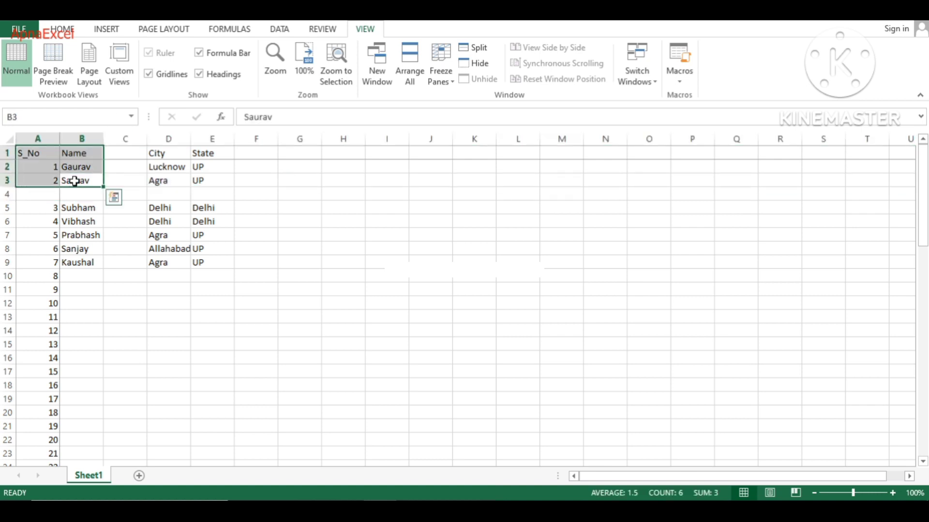
pyautogui.click(173, 179)
pyautogui.hotkey('shift', 'Right')
pyautogui.hotkey('shift', 'Up')
pyautogui.hotkey('shift', 'Up')
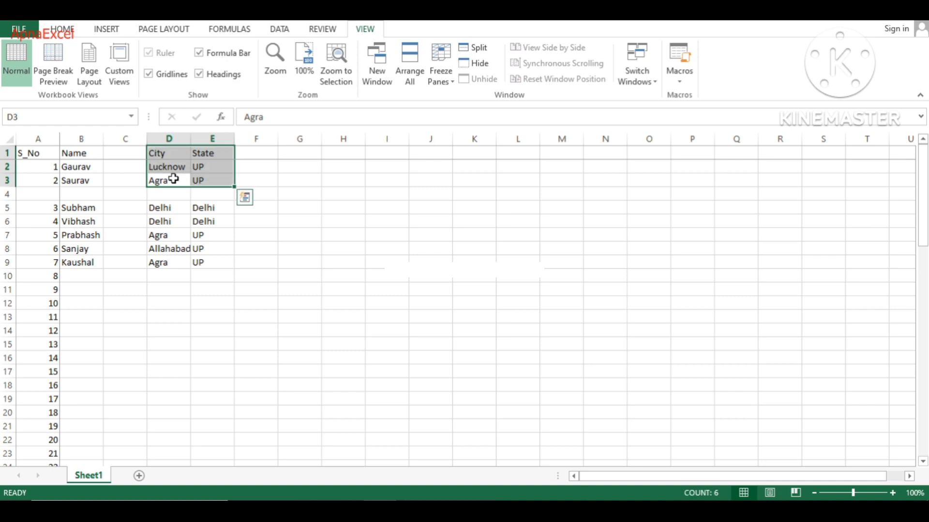
# Highlight the data region around cell B7, and the region around blank cell C4.
pyautogui.click(83, 233)
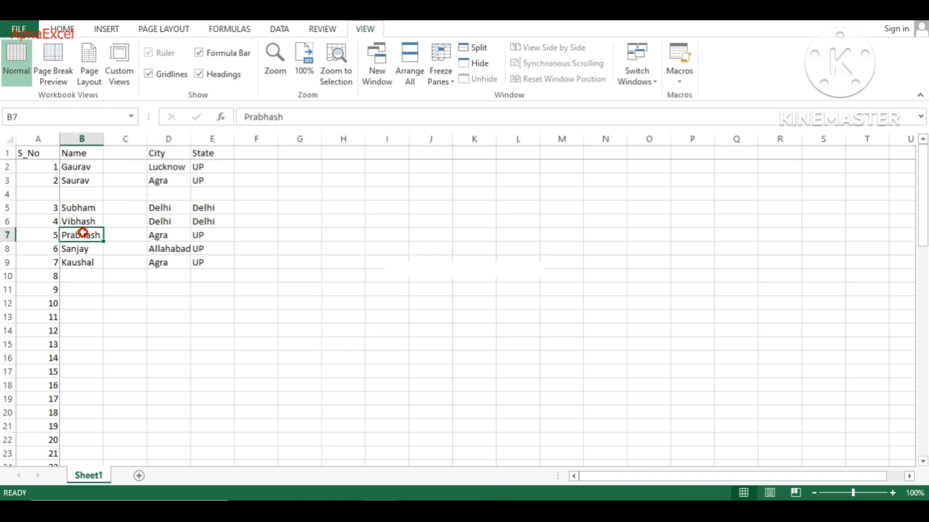
pyautogui.hotkey('ctrl', 'a')
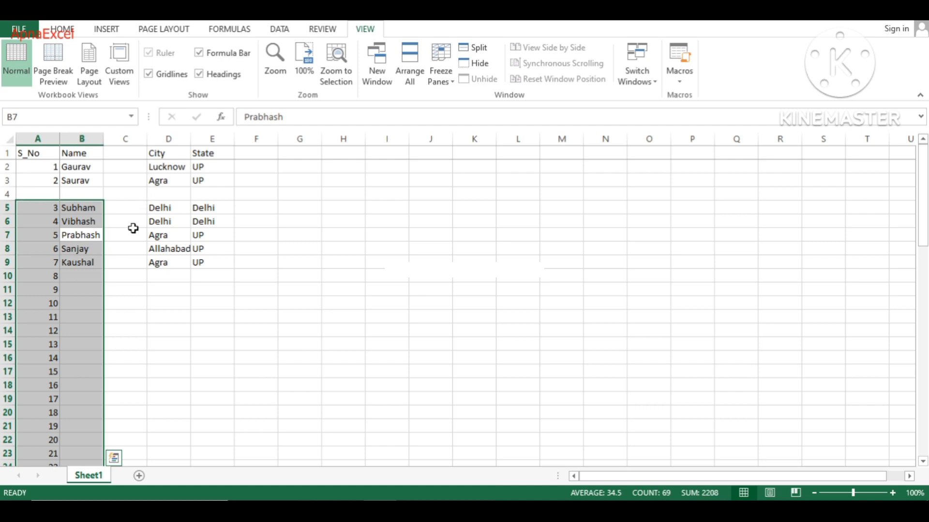
pyautogui.click(128, 197)
pyautogui.hotkey('ctrl', 'a')
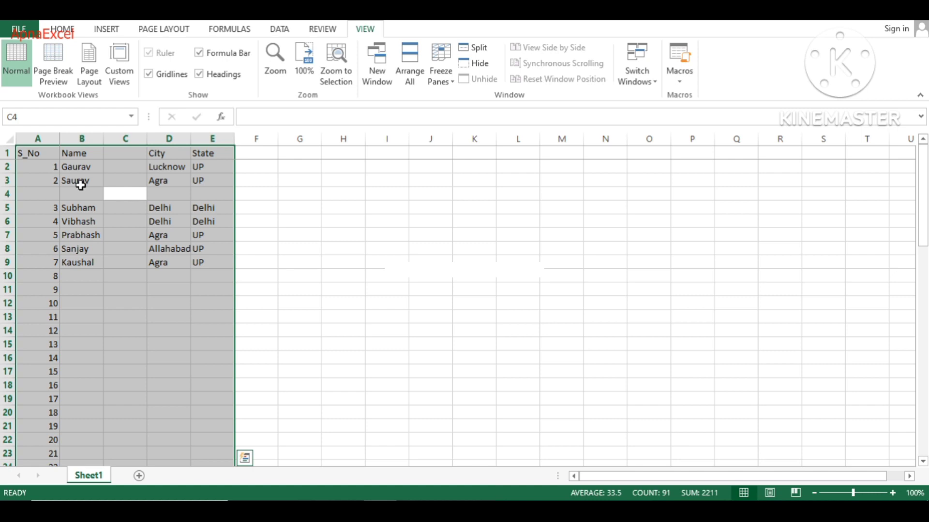
# Highlight blank column C, and the serial number and name block from row 5 down to row 68.
pyautogui.click(129, 139)
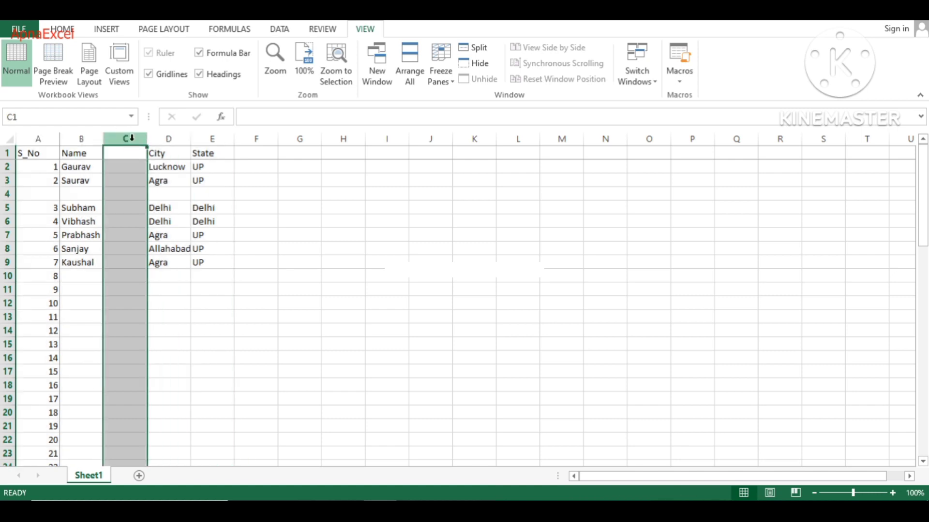
pyautogui.click(124, 196)
pyautogui.click(84, 208)
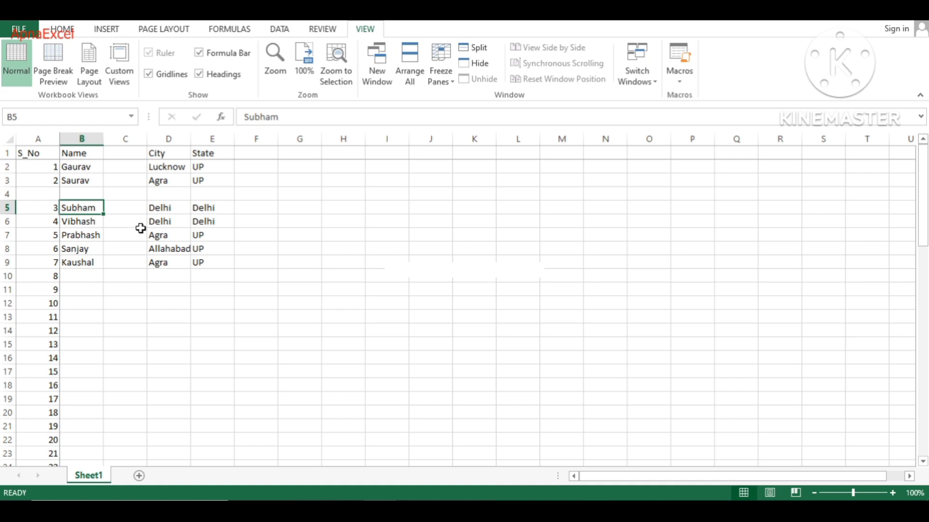
pyautogui.hotkey('shift', 'Left')
pyautogui.hotkey('ctrl', 'shift', 'Down')
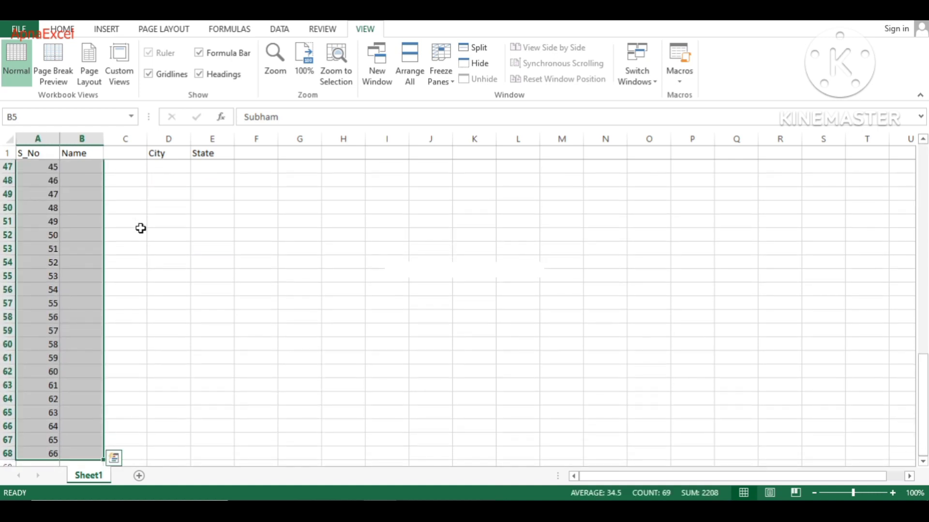
# Select the data region around cell D2 and extend the selection to the entire sheet, and select all again starting from the City column.
pyautogui.hotkey('ctrl', 'Up')
pyautogui.hotkey('ctrl', 'Up')
pyautogui.press('Down')
pyautogui.press('Right')
pyautogui.press('Right')
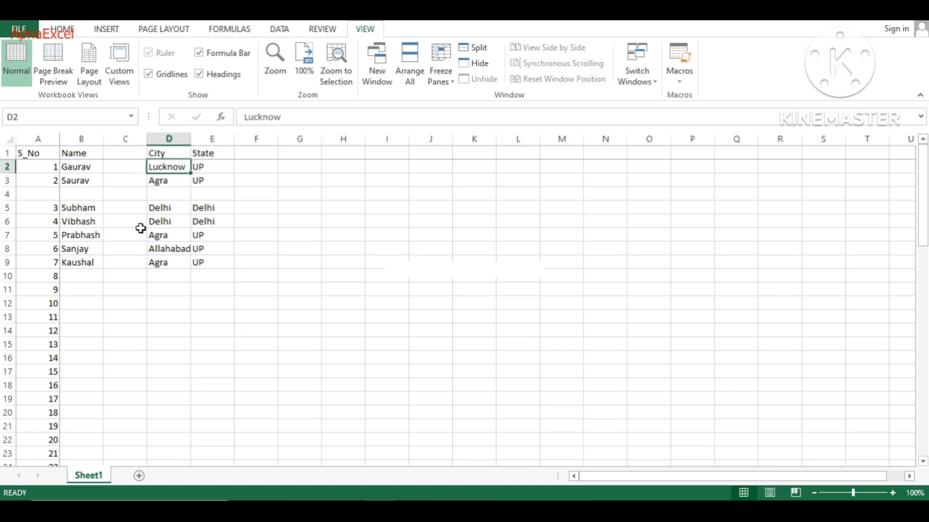
pyautogui.hotkey('ctrl', 'a')
pyautogui.hotkey('ctrl', 'a')
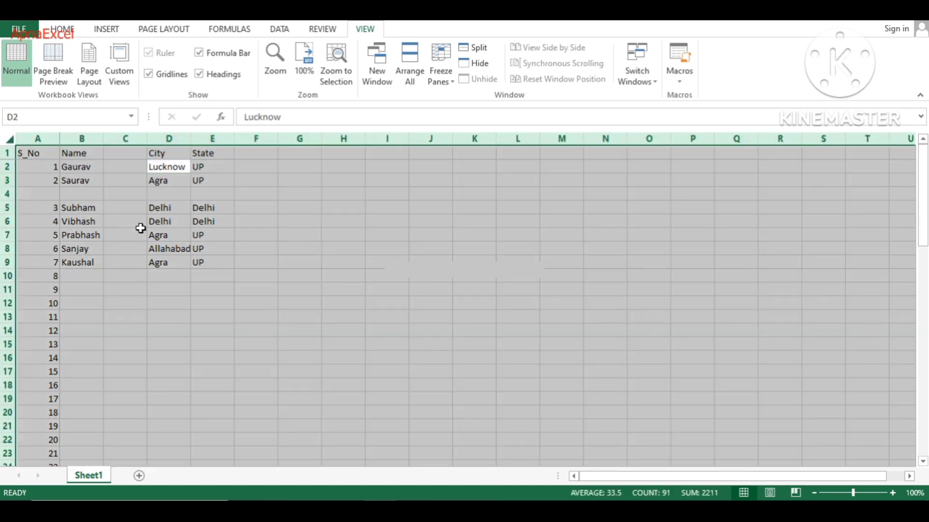
pyautogui.hotkey('ctrl', 'a')
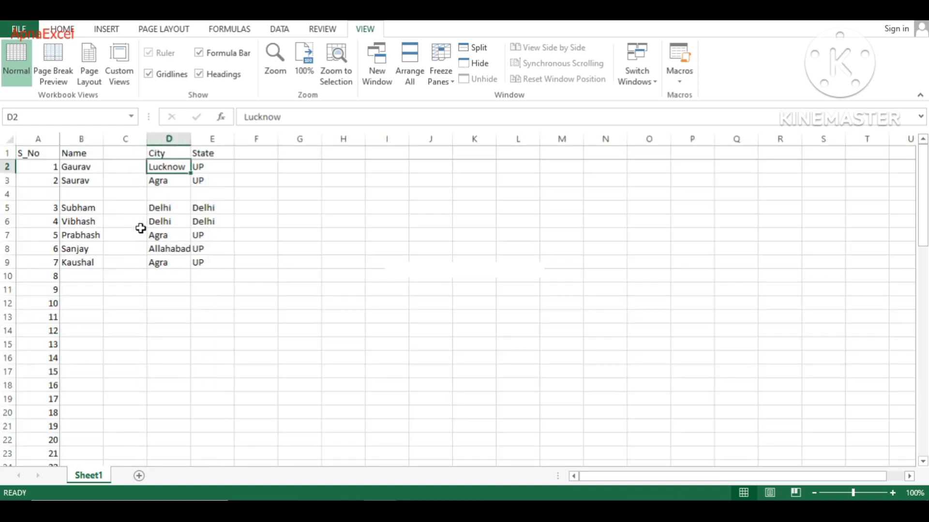
pyautogui.hotkey('ctrl', 'a')
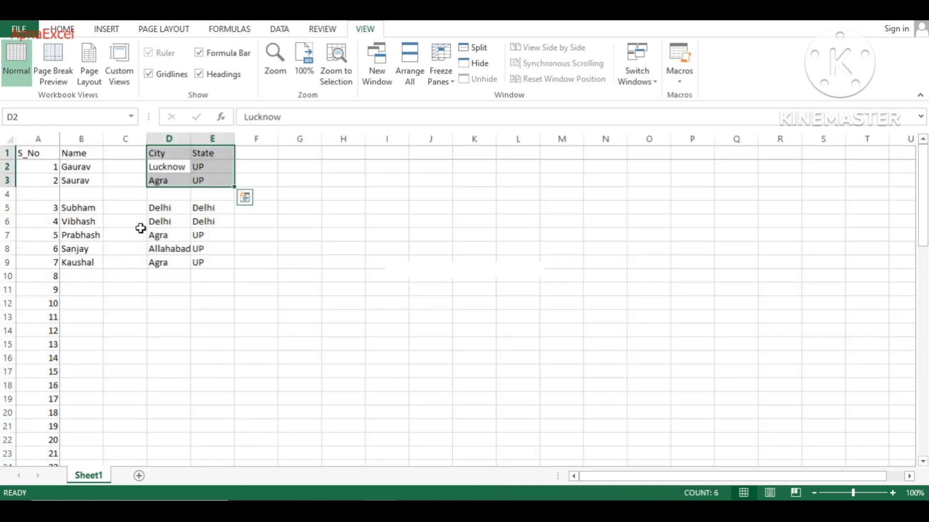
pyautogui.hotkey('ctrl', 'a')
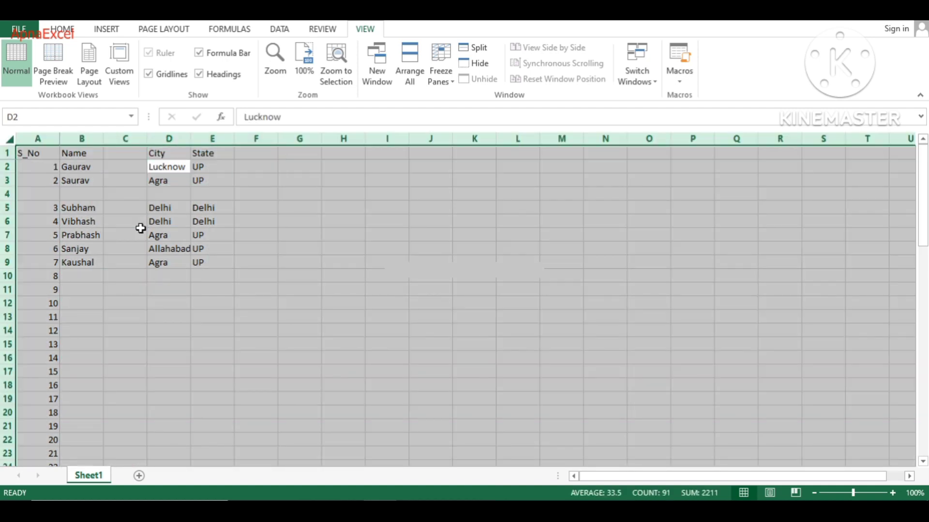
pyautogui.click(169, 139)
pyautogui.hotkey('ctrl', 'a')
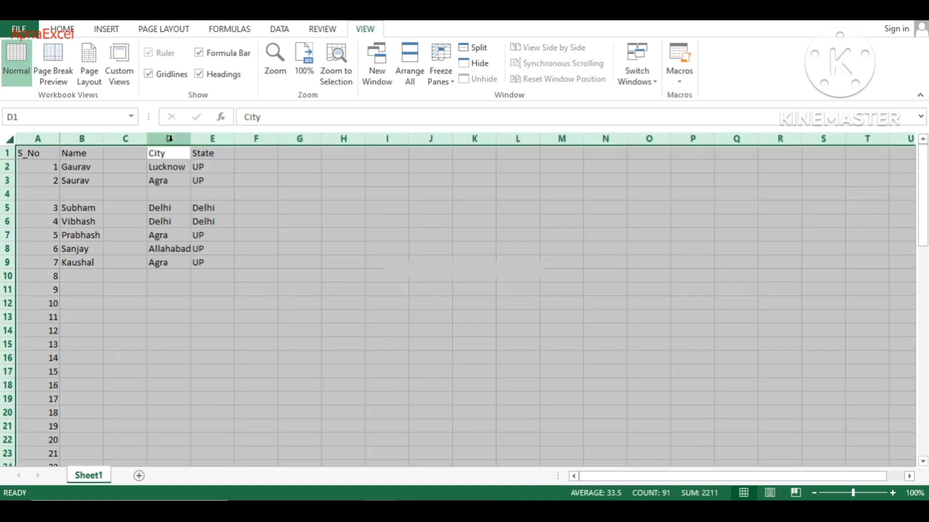
# Remove blank row 4 and delete blank column C to make the table contiguous again.
pyautogui.click(122, 139)
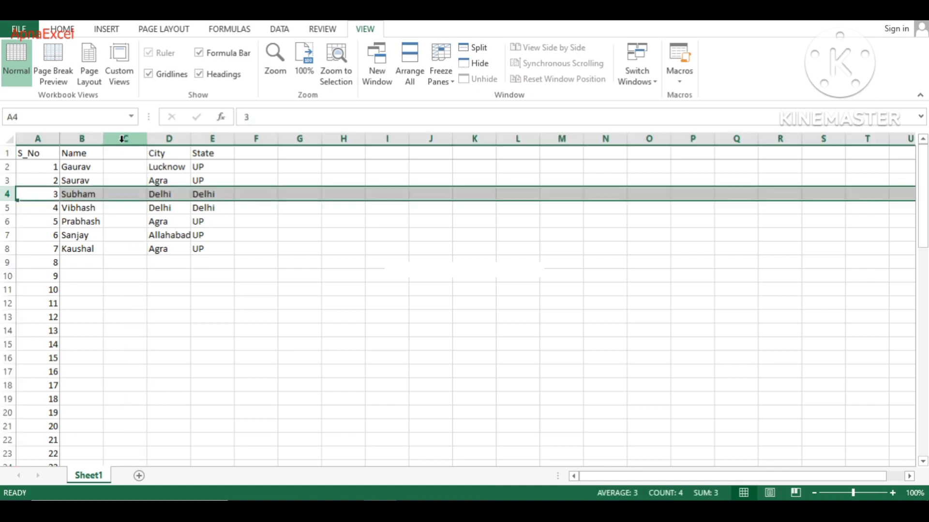
pyautogui.click(122, 139)
pyautogui.hotkey('ctrl', '-')
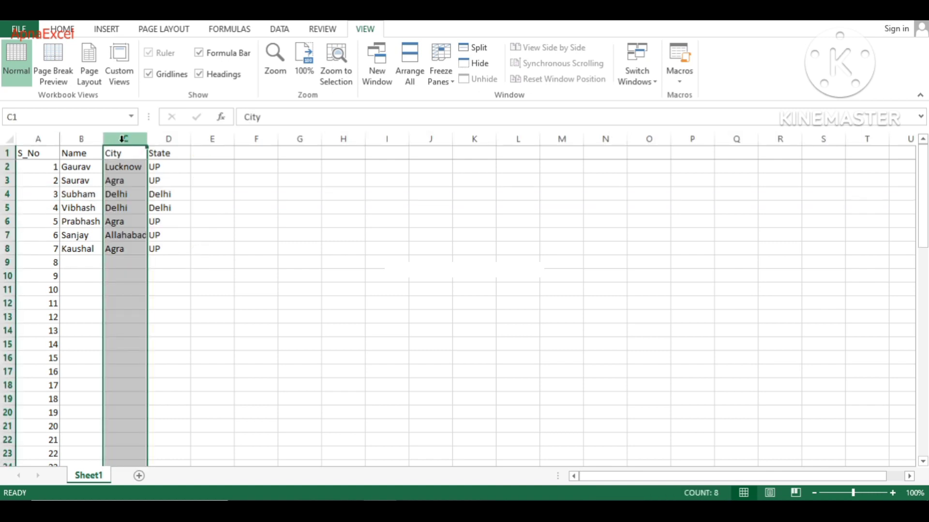
# Select the entire row 3 from cell C3, and collapse the selection back to that cell.
pyautogui.click(90, 165)
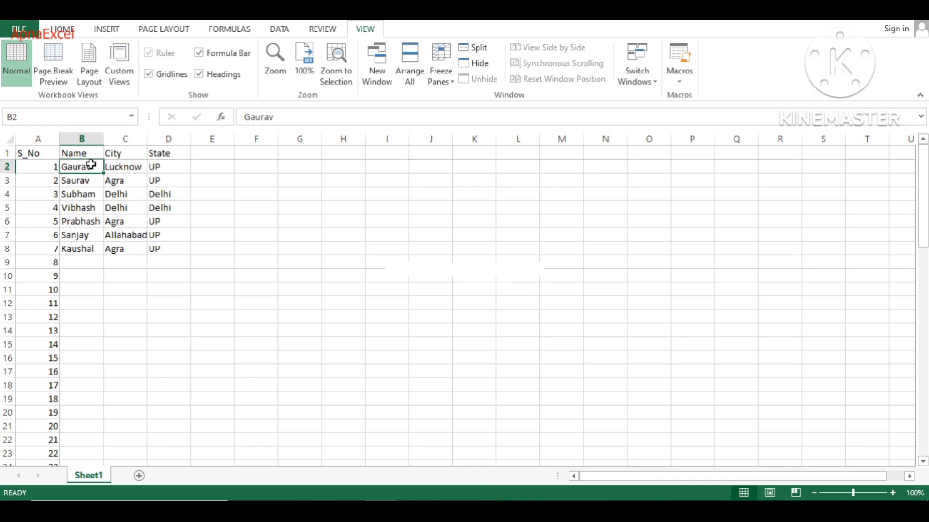
pyautogui.press('Right')
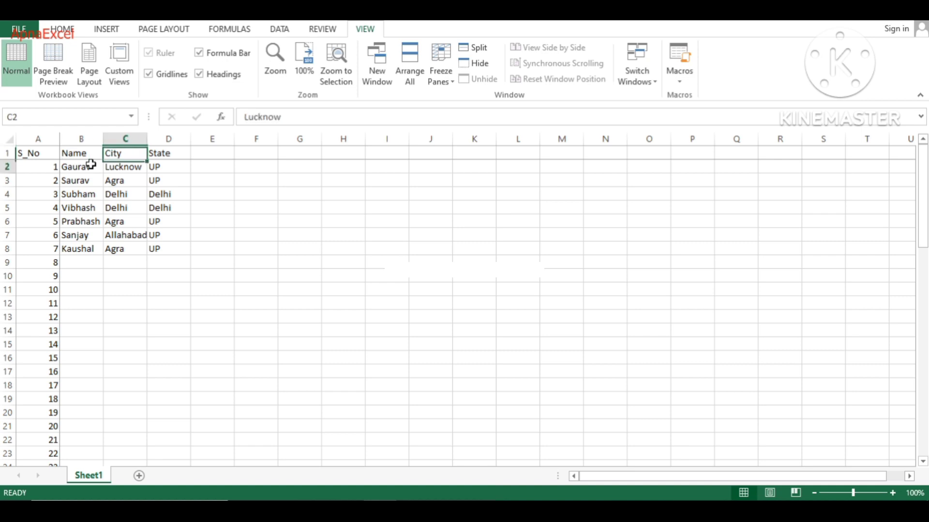
pyautogui.press('Down')
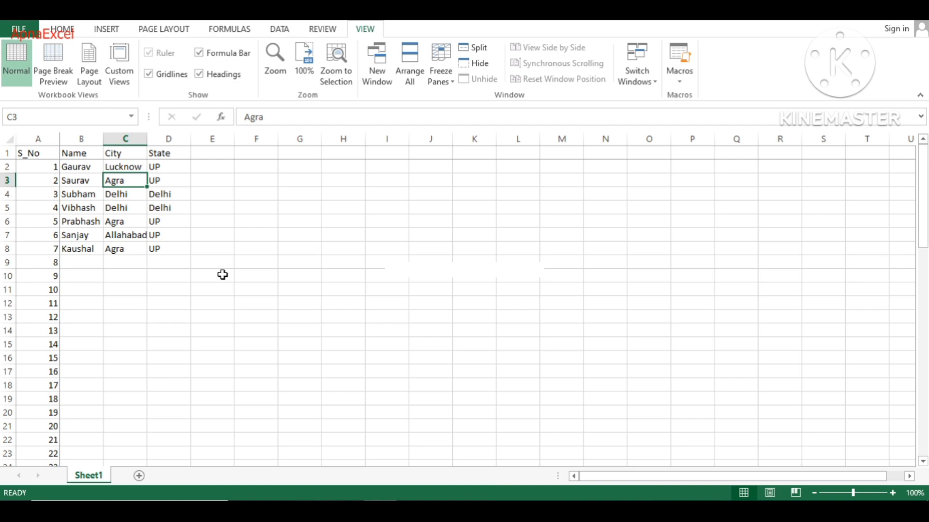
pyautogui.hotkey('shift', 'space')
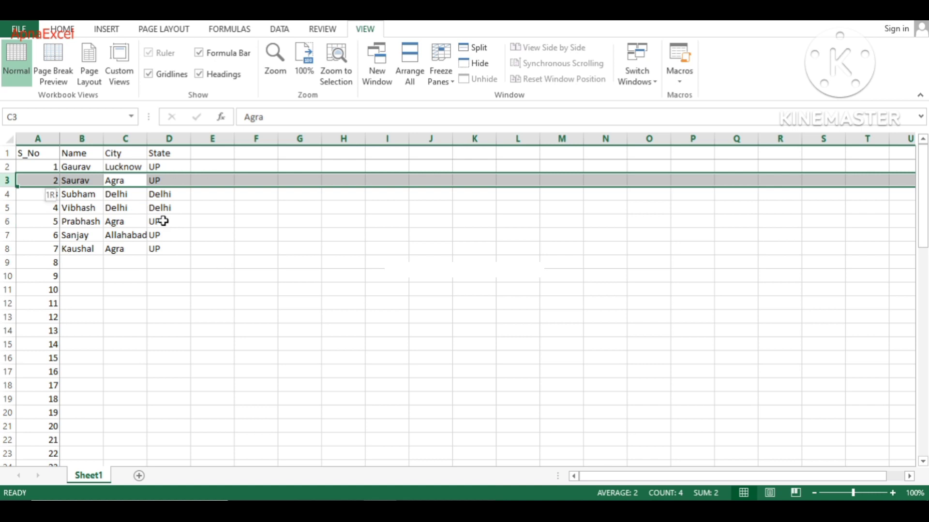
pyautogui.hotkey('shift', 'BackSpace')
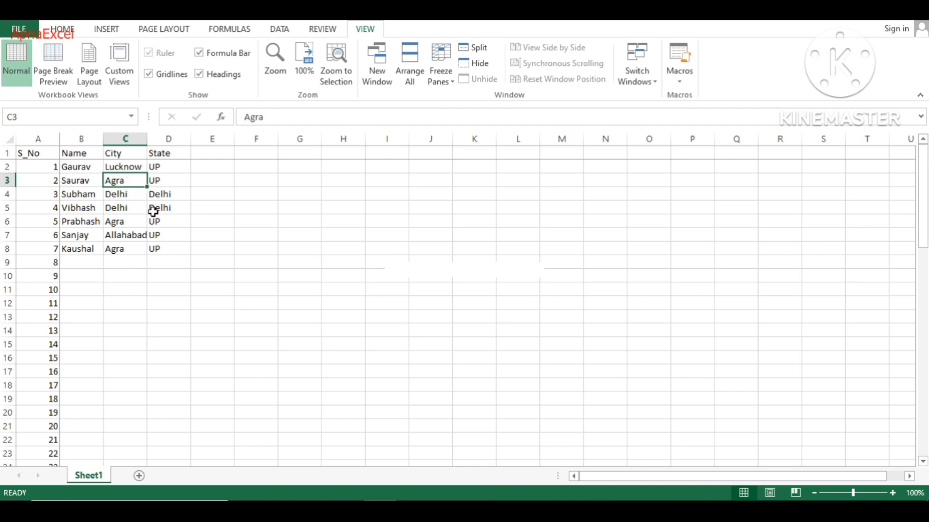
# Select the entire column C from cell C3, and move cell by cell up to the City header in C1.
pyautogui.hotkey('ctrl', 'space')
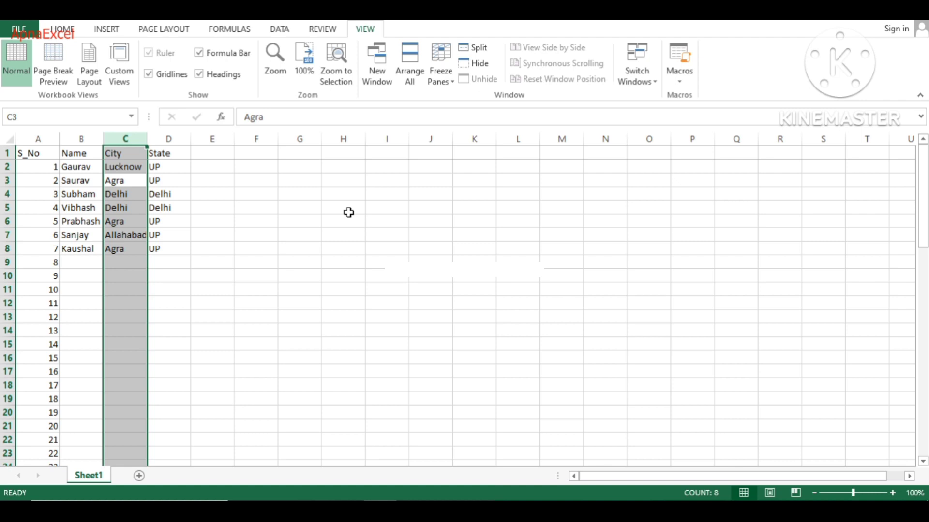
pyautogui.click(144, 181)
pyautogui.press('Up')
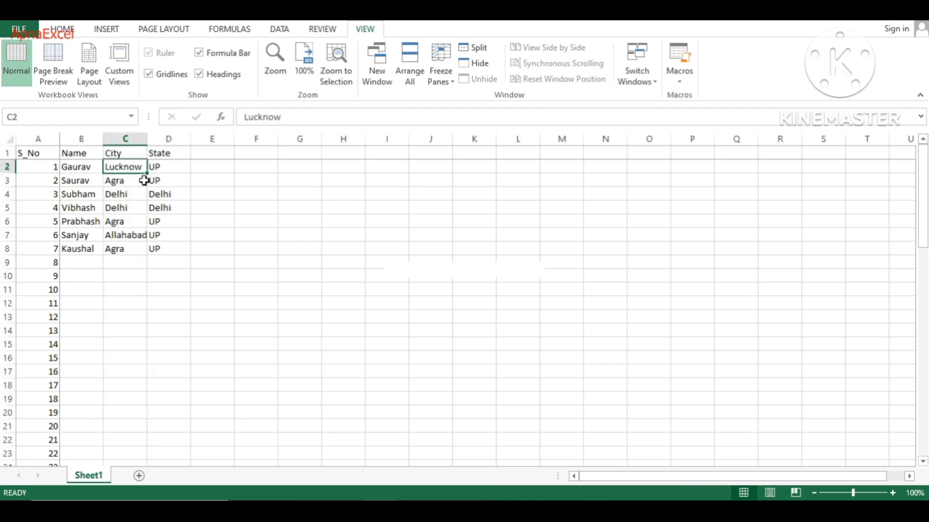
pyautogui.press('Down')
pyautogui.press('Left')
pyautogui.press('Right')
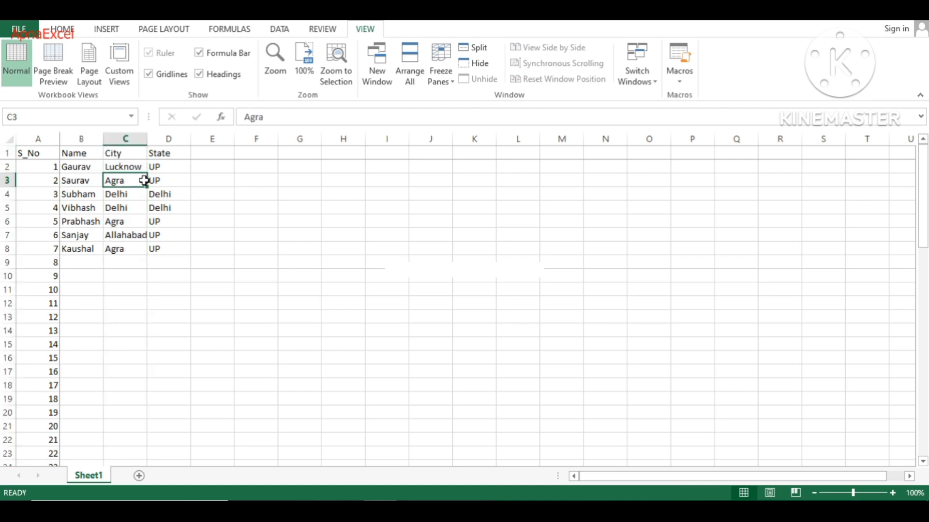
pyautogui.press('Up')
pyautogui.press('Up')
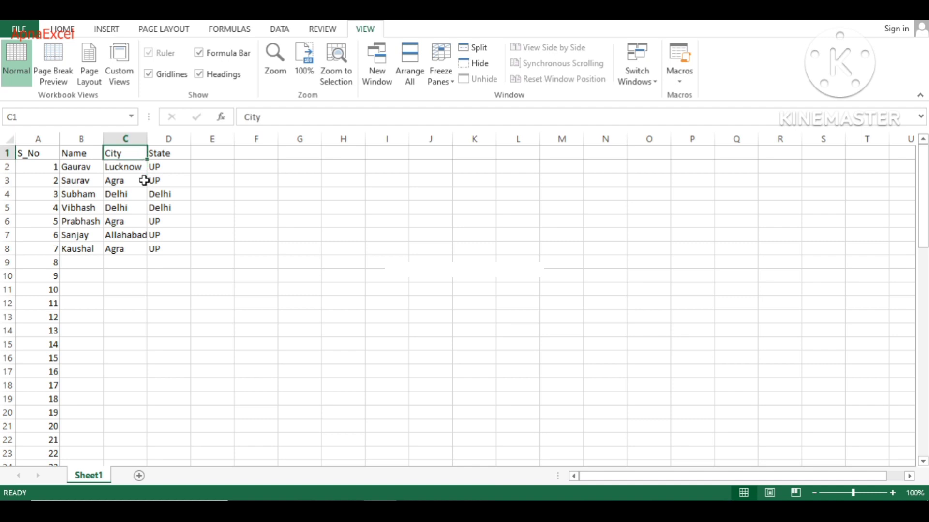
# Move cell by cell down and back up through the City column, and jump to cell A1.
pyautogui.press('Down')
pyautogui.press('Up')
pyautogui.press('Down')
pyautogui.press('Down')
pyautogui.press('Down')
pyautogui.press('Down')
pyautogui.press('Down')
pyautogui.press('Down')
pyautogui.press('Down')
pyautogui.press('Down')
pyautogui.press('Up')
pyautogui.press('Up')
pyautogui.press('Up')
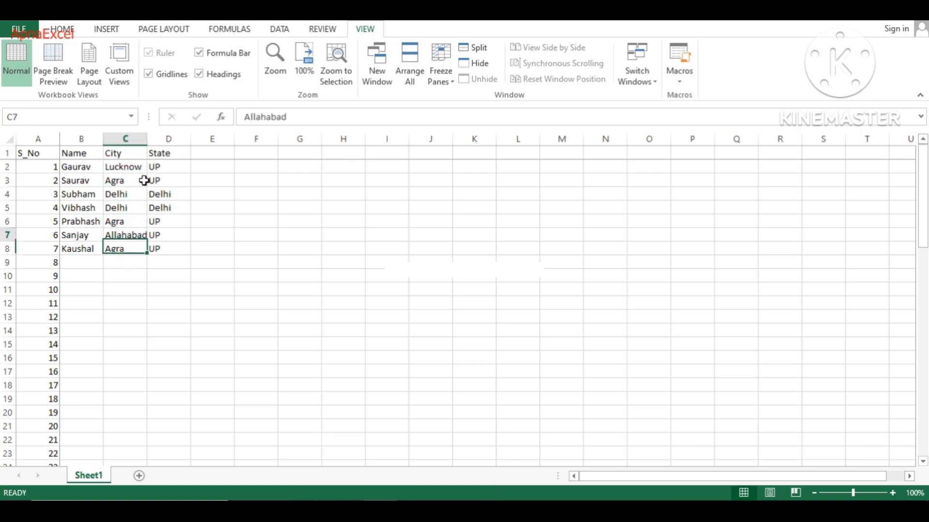
pyautogui.hotkey('ctrl', 'Home')
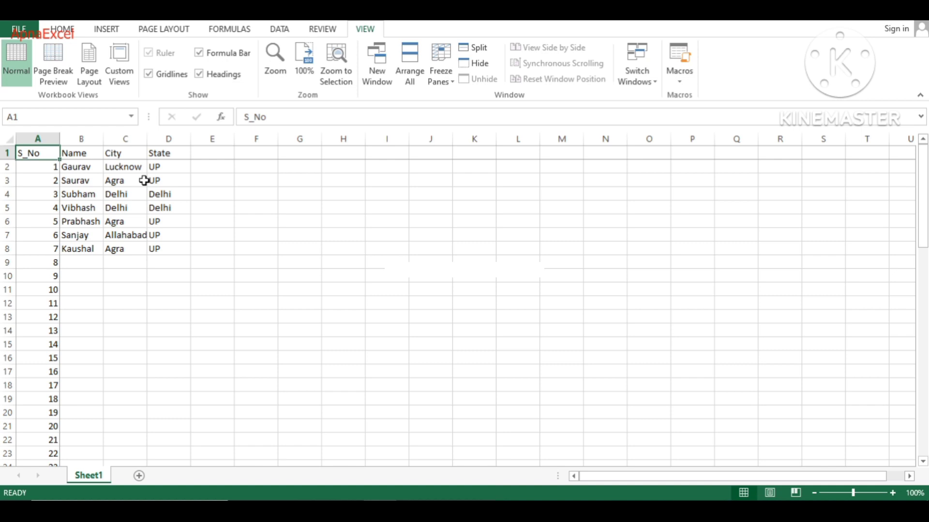
# Walk down the serial numbers one cell at a time from A5 to A23, and jump back to cell A1.
pyautogui.click(53, 209)
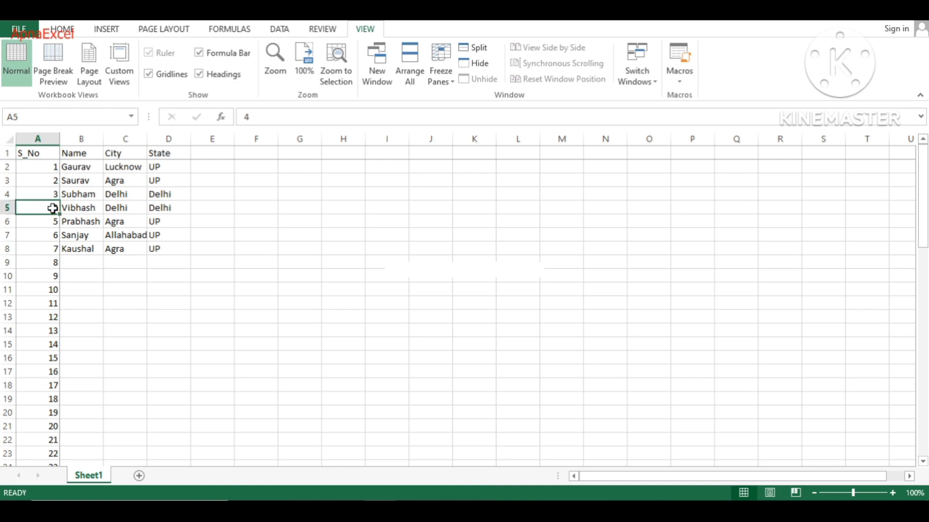
pyautogui.press('Down')
pyautogui.press('Down')
pyautogui.press('Down')
pyautogui.press('Down')
pyautogui.press('Down')
pyautogui.press('Down')
pyautogui.press('Down')
pyautogui.press('Down')
pyautogui.press('Down')
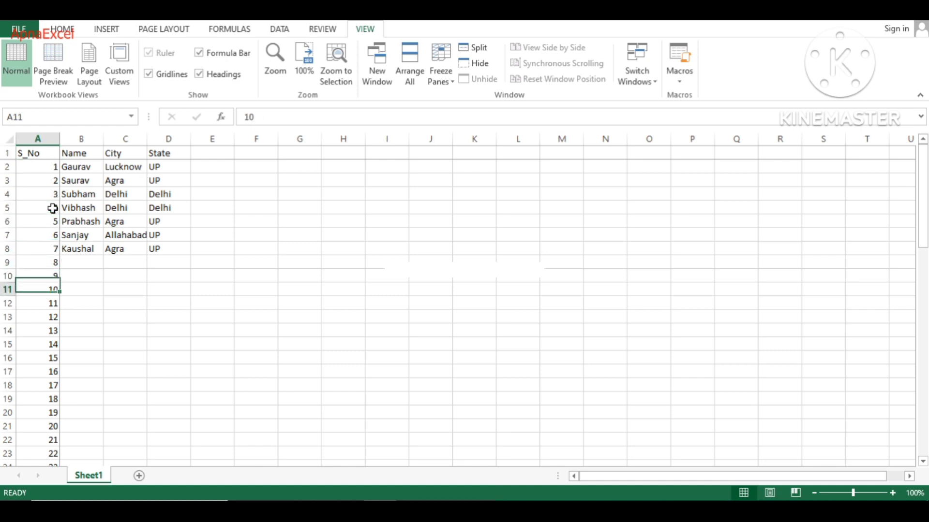
pyautogui.press('Down')
pyautogui.press('Down')
pyautogui.press('Down')
pyautogui.press('Down')
pyautogui.press('Down')
pyautogui.press('Down')
pyautogui.press('Down')
pyautogui.press('Down')
pyautogui.press('Down')
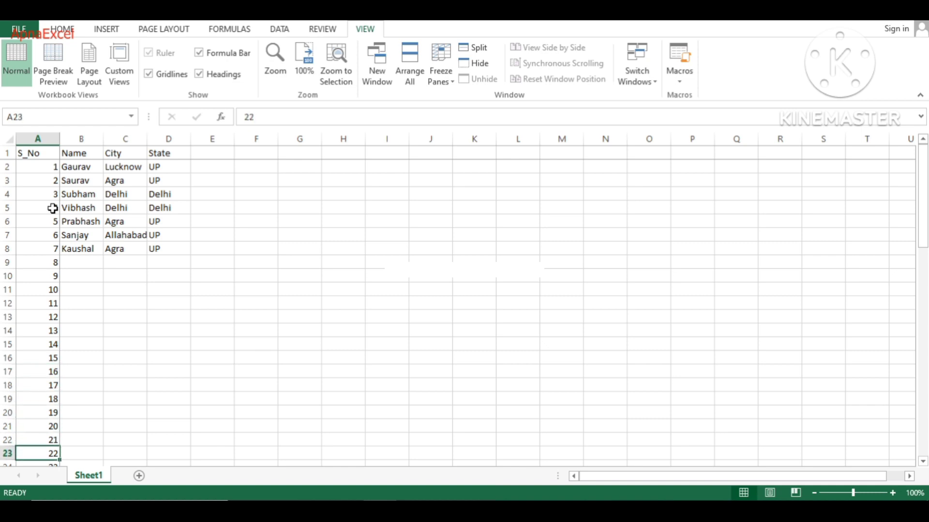
pyautogui.hotkey('ctrl', 'Home')
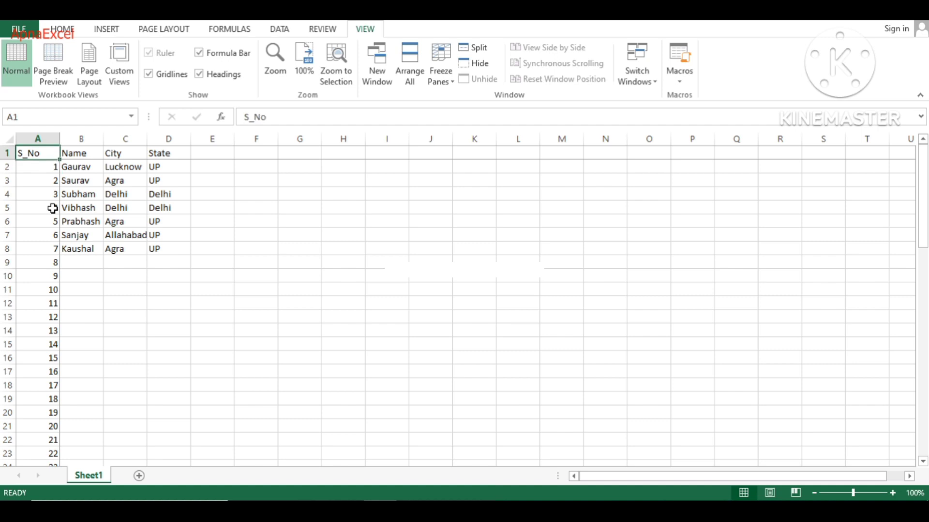
# Jump from A1 to the last serial number in A67, and jump back up to the S_No header.
pyautogui.hotkey('ctrl', 'Down')
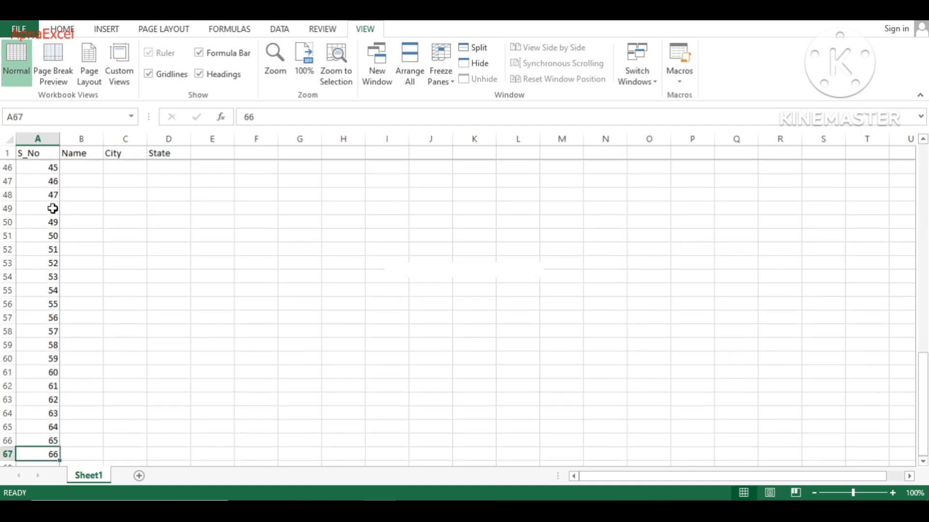
pyautogui.press('Down')
pyautogui.press('Up')
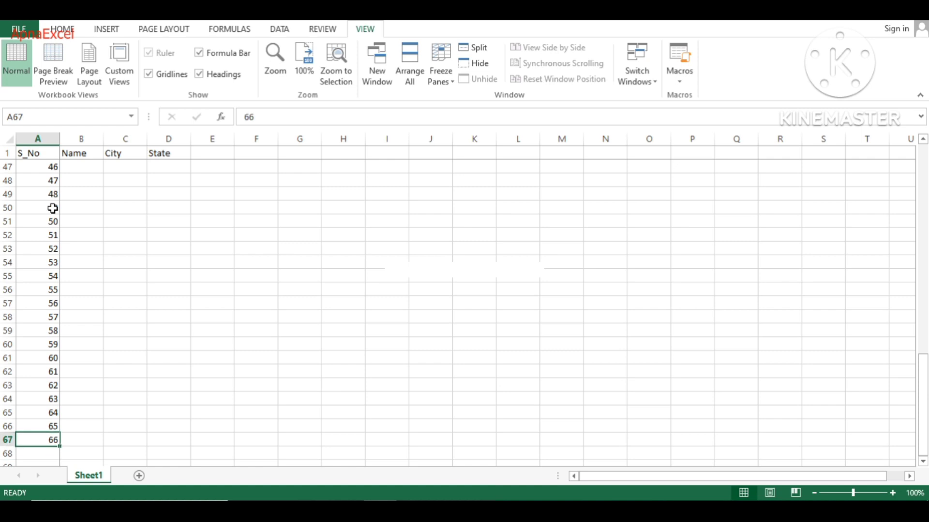
pyautogui.hotkey('ctrl', 'Up')
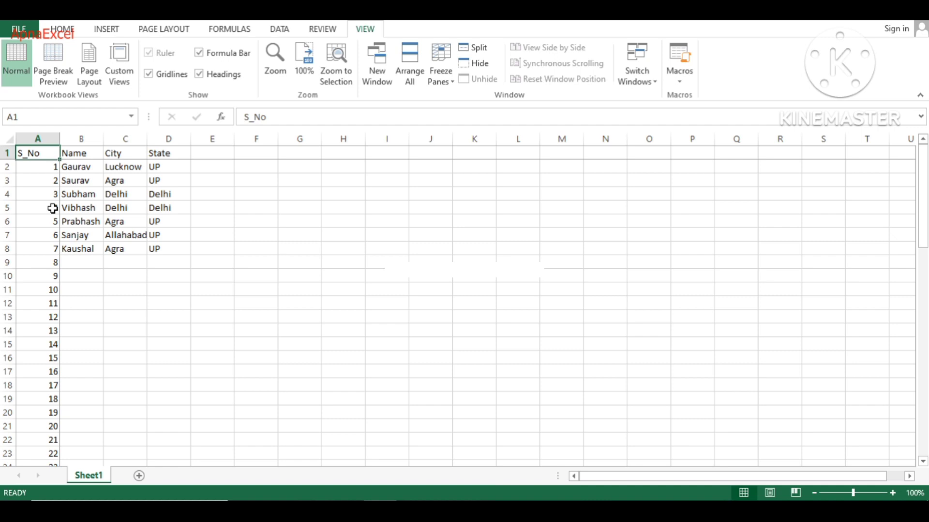
# Extend the selection from A1 down to A67 and on to the bottom of the sheet, and collapse it back to A1.
pyautogui.hotkey('ctrl', 'shift', 'Down')
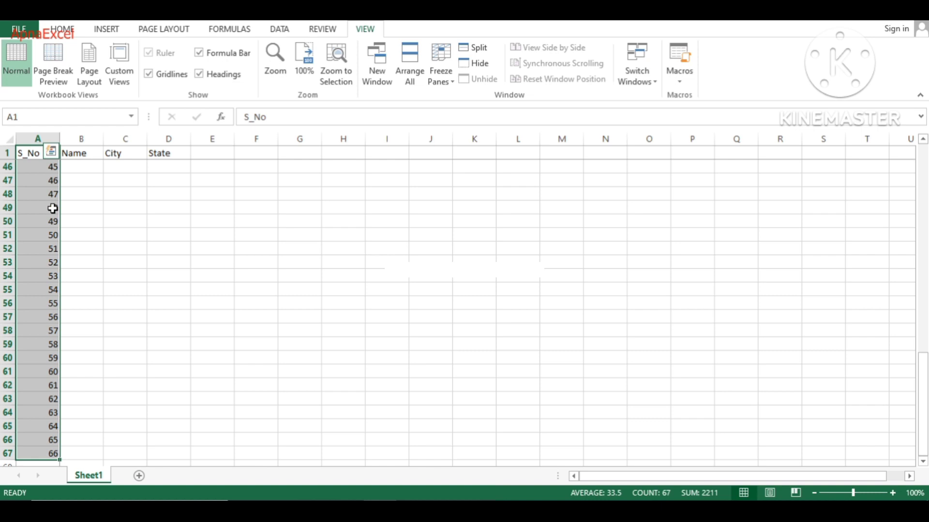
pyautogui.hotkey('shift', 'Down')
pyautogui.hotkey('ctrl', 'shift', 'Down')
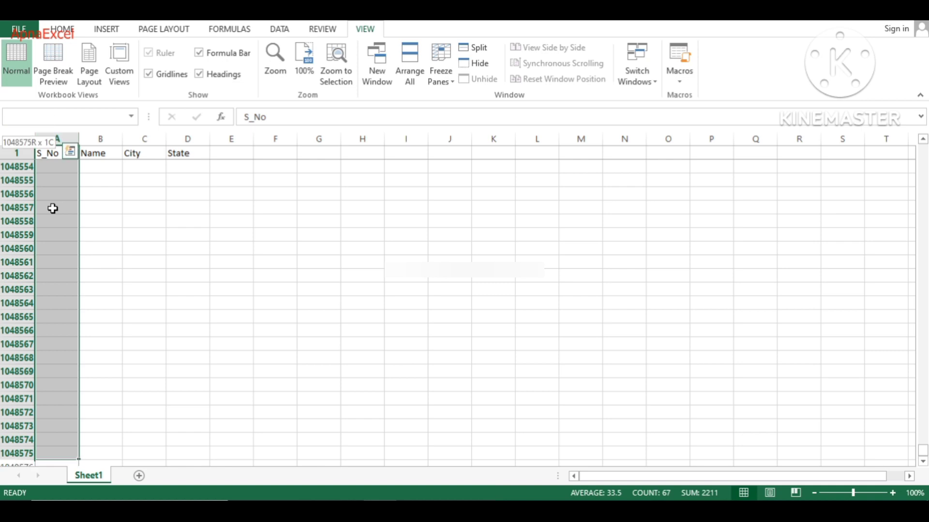
pyautogui.hotkey('ctrl', 'shift', 'Up')
pyautogui.hotkey('shift', 'Down')
pyautogui.hotkey('shift', 'Down')
pyautogui.hotkey('shift', 'Down')
pyautogui.hotkey('shift', 'Down')
pyautogui.hotkey('shift', 'Down')
pyautogui.hotkey('shift', 'Down')
pyautogui.hotkey('shift', 'Down')
pyautogui.hotkey('shift', 'Down')
pyautogui.hotkey('shift', 'Down')
pyautogui.hotkey('shift', 'Down')
pyautogui.hotkey('shift', 'Down')
pyautogui.hotkey('shift', 'Down')
pyautogui.hotkey('shift', 'Down')
pyautogui.hotkey('shift', 'Down')
pyautogui.hotkey('shift', 'Down')
pyautogui.hotkey('shift', 'Down')
pyautogui.hotkey('shift', 'Down')
pyautogui.hotkey('shift', 'Down')
pyautogui.hotkey('shift', 'Down')
pyautogui.hotkey('shift', 'Down')
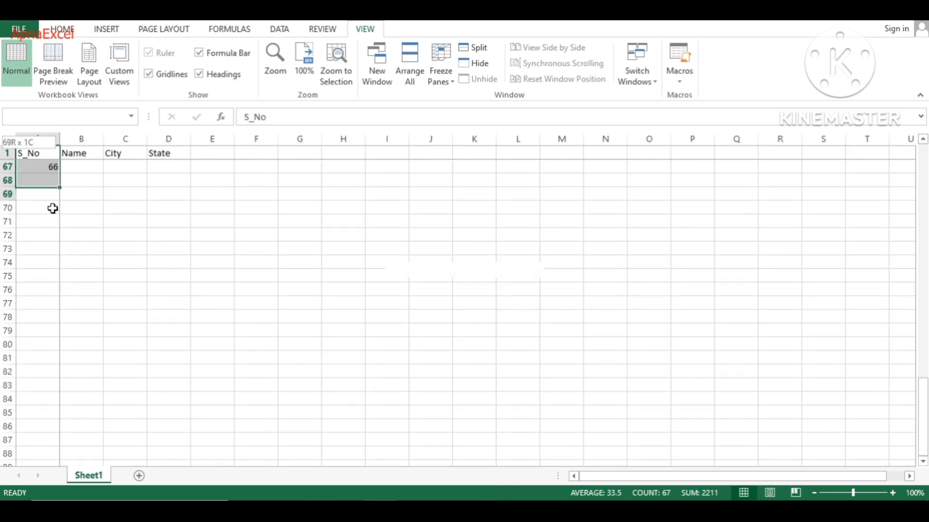
pyautogui.hotkey('ctrl', 'Home')
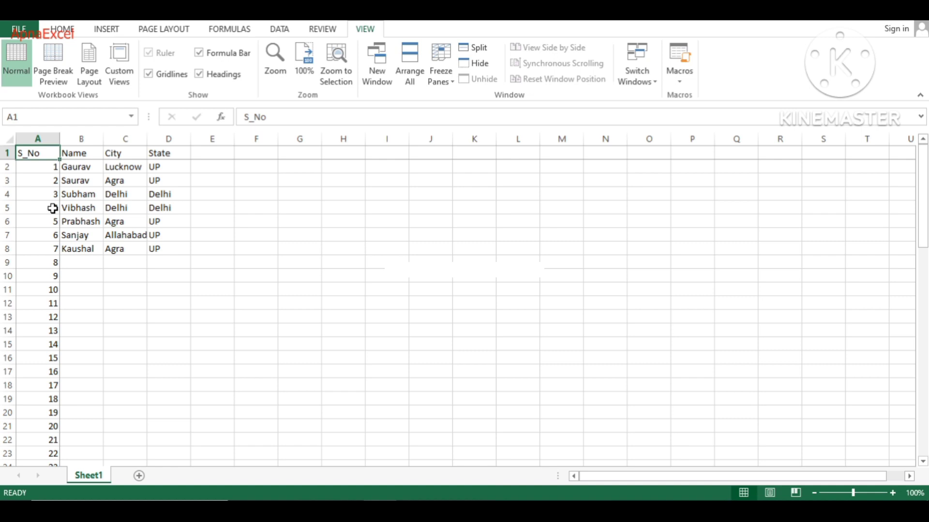
# Jump between the S_No and State headers, and highlight the header range A1 to D1 along the way.
pyautogui.hotkey('ctrl', 'Right')
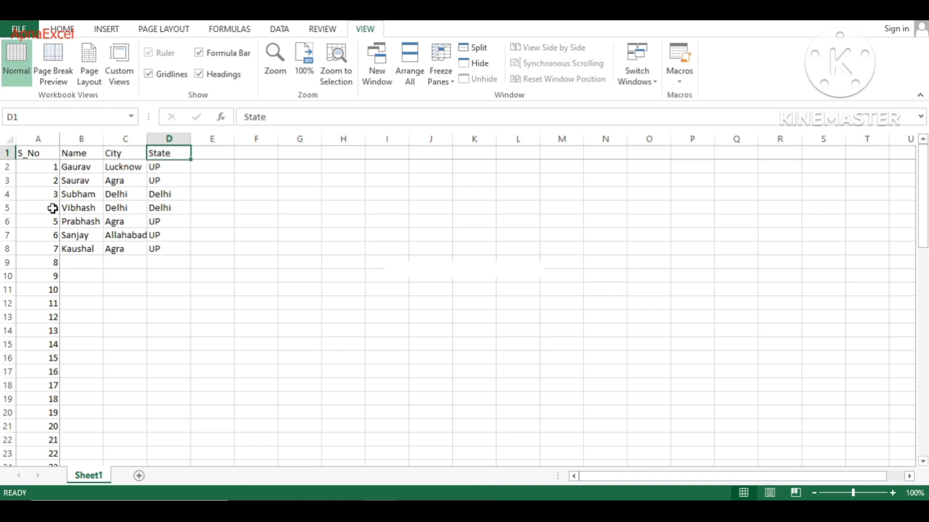
pyautogui.hotkey('ctrl', 'Left')
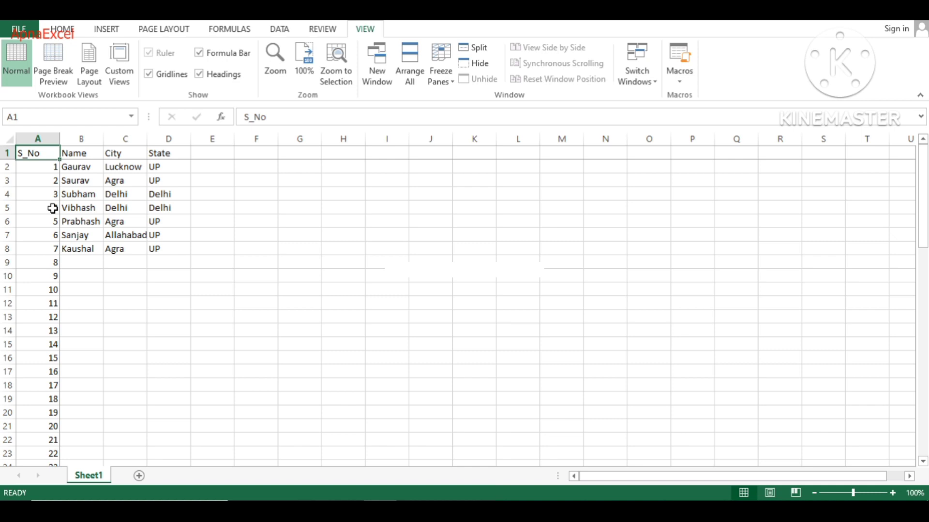
pyautogui.hotkey('ctrl', 'shift', 'Right')
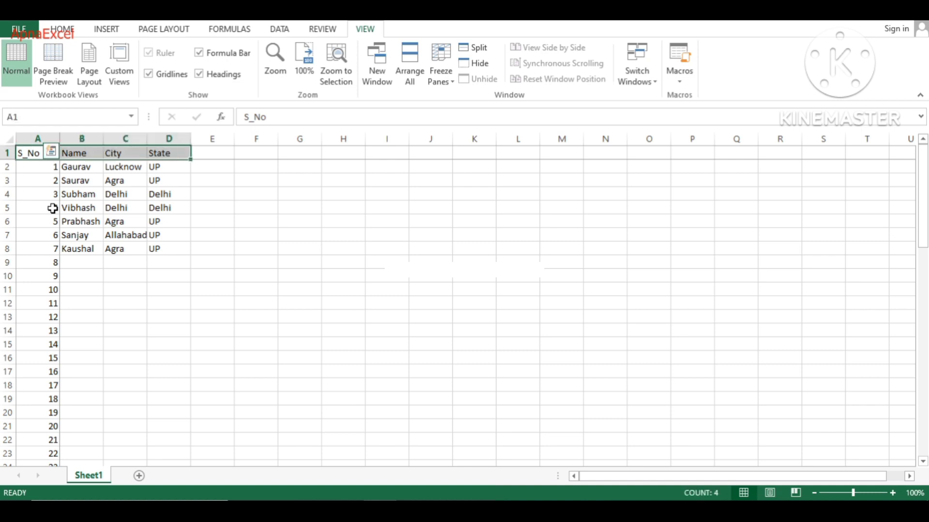
pyautogui.hotkey('ctrl', 'Right')
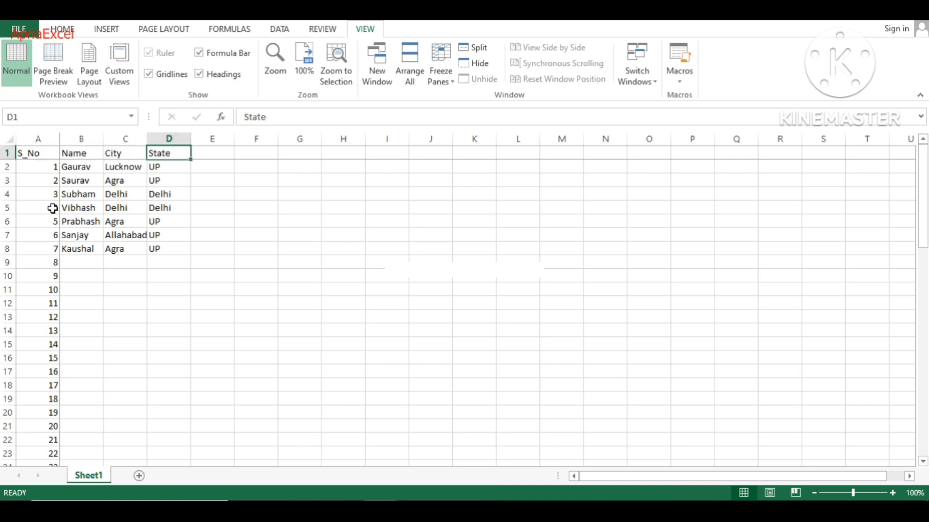
pyautogui.hotkey('ctrl', 'Left')
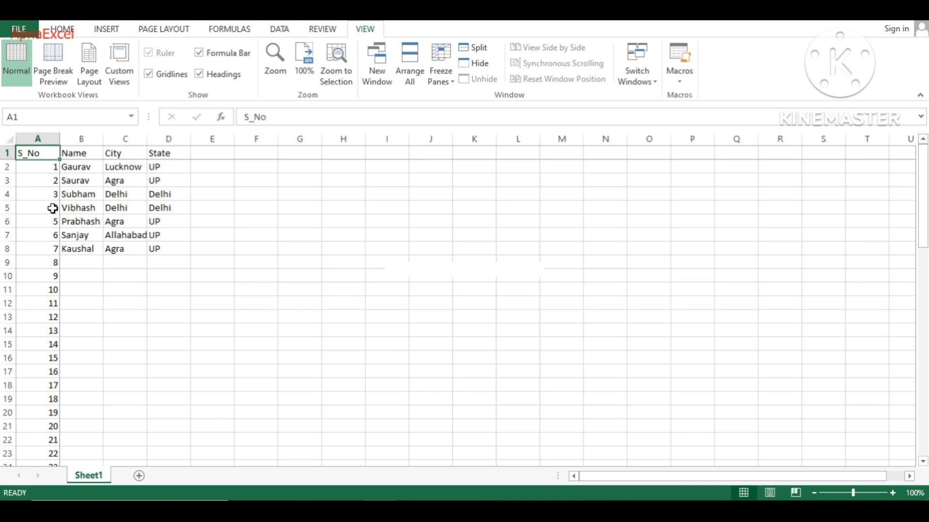
pyautogui.hotkey('ctrl', 'Right')
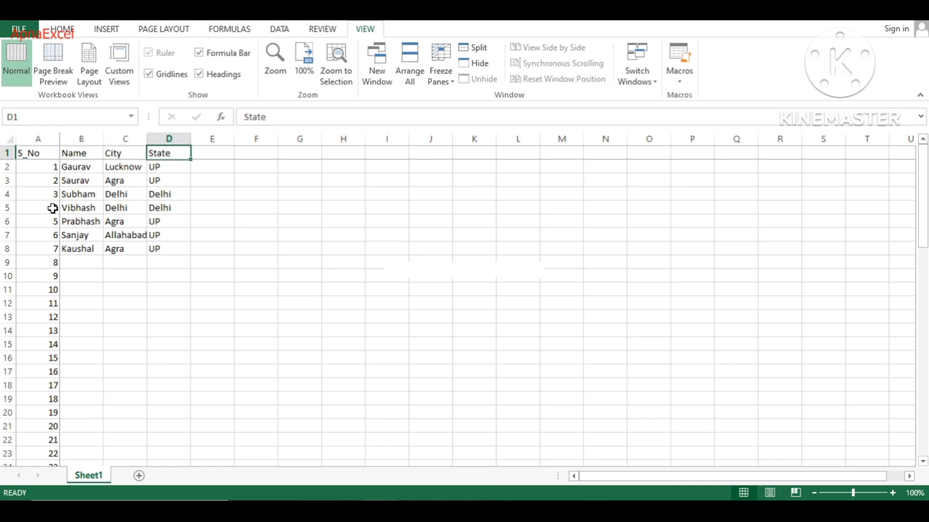
pyautogui.hotkey('ctrl', 'Left')
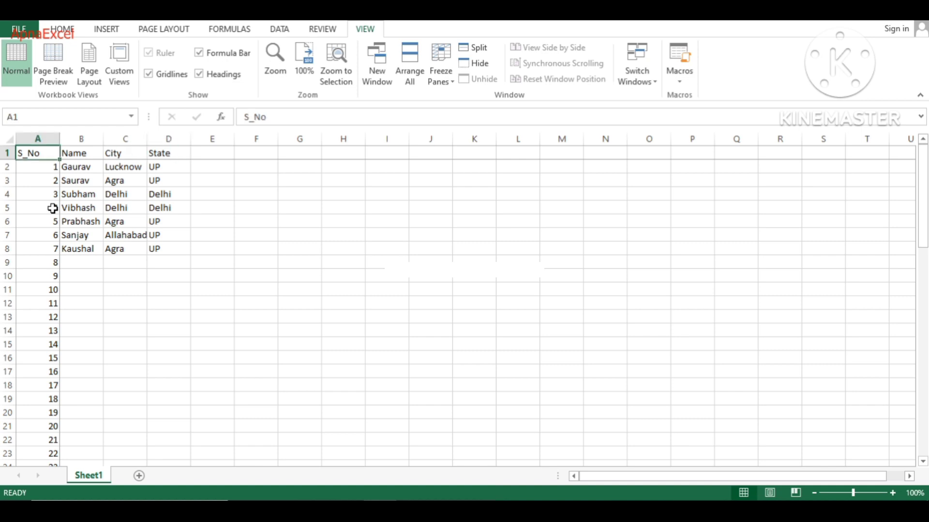
# Jump to the last serial number and back, and move cell by cell to C3 and back to A1.
pyautogui.hotkey('ctrl', 'Down')
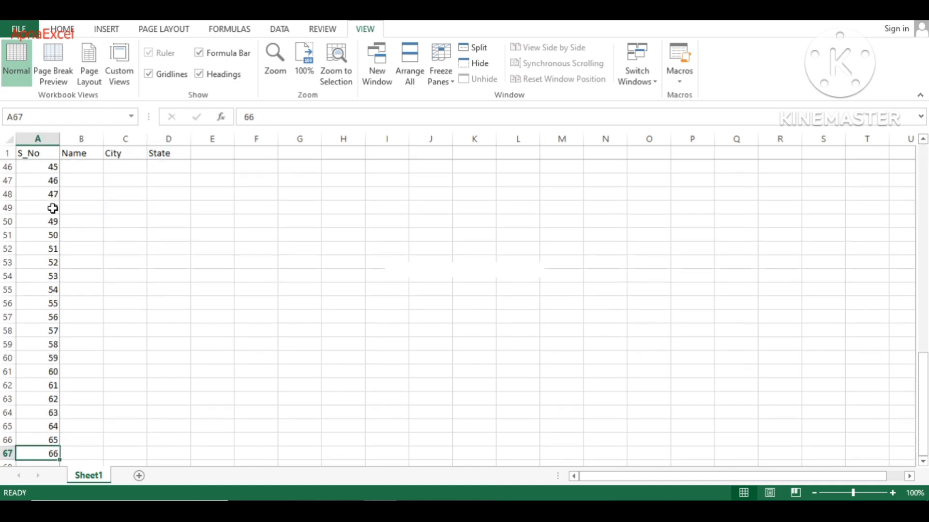
pyautogui.hotkey('ctrl', 'Up')
pyautogui.scroll(15, 52, 209)
pyautogui.press('Right')
pyautogui.press('Right')
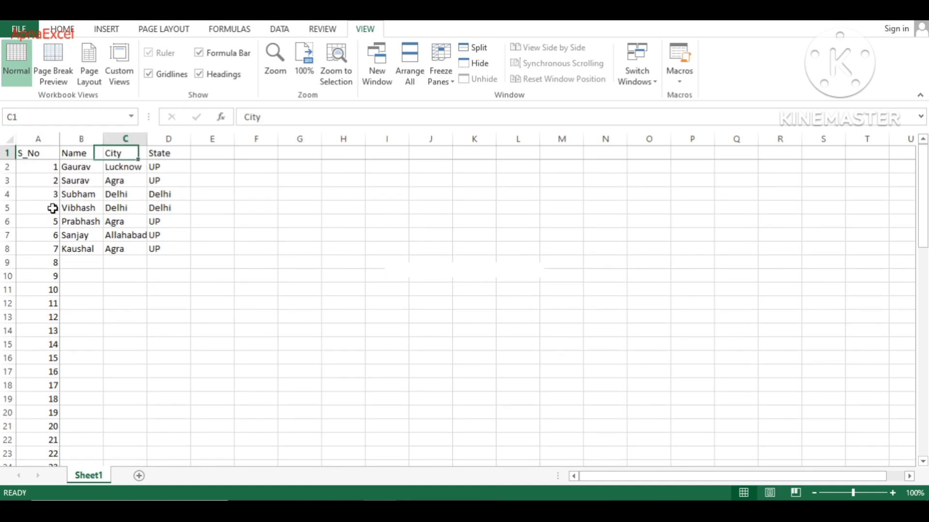
pyautogui.press('Down')
pyautogui.press('Down')
pyautogui.press('Up')
pyautogui.press('Up')
pyautogui.press('Left')
pyautogui.press('Left')
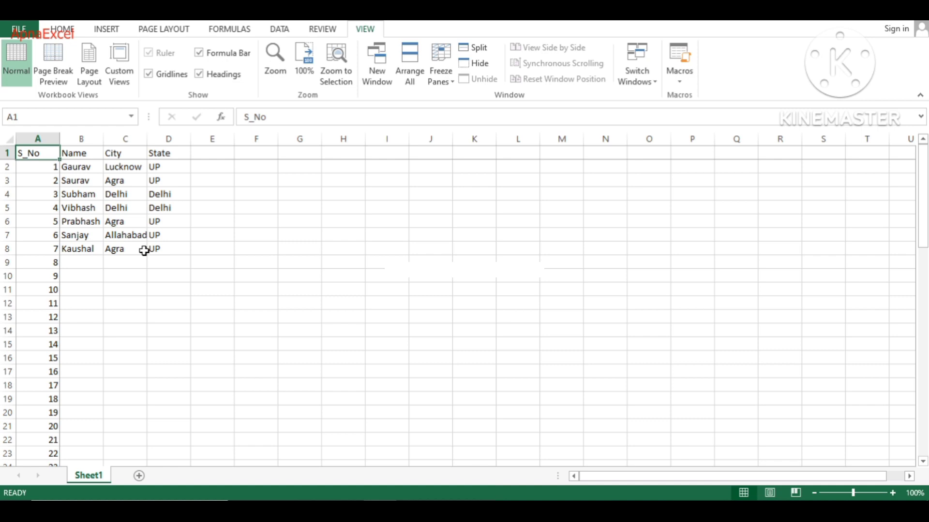
# Select the whole table from A1 to D67 and apply All Borders to it.
pyautogui.hotkey('ctrl', 'shift', 'End')
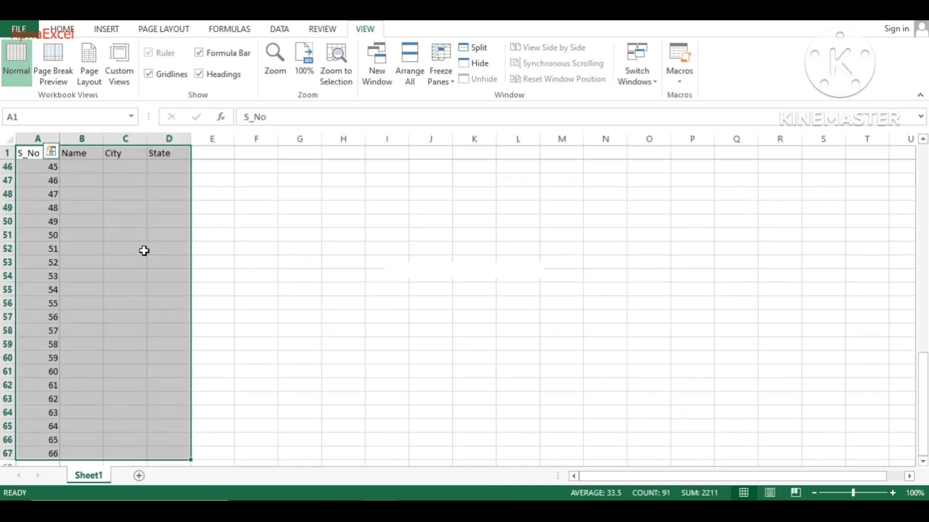
pyautogui.press('alt')
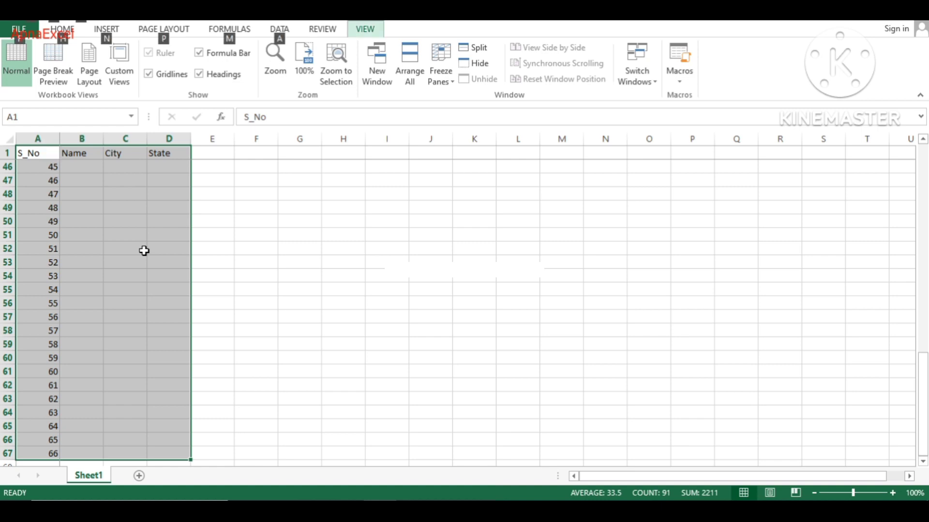
pyautogui.press('h')
pyautogui.press('b')
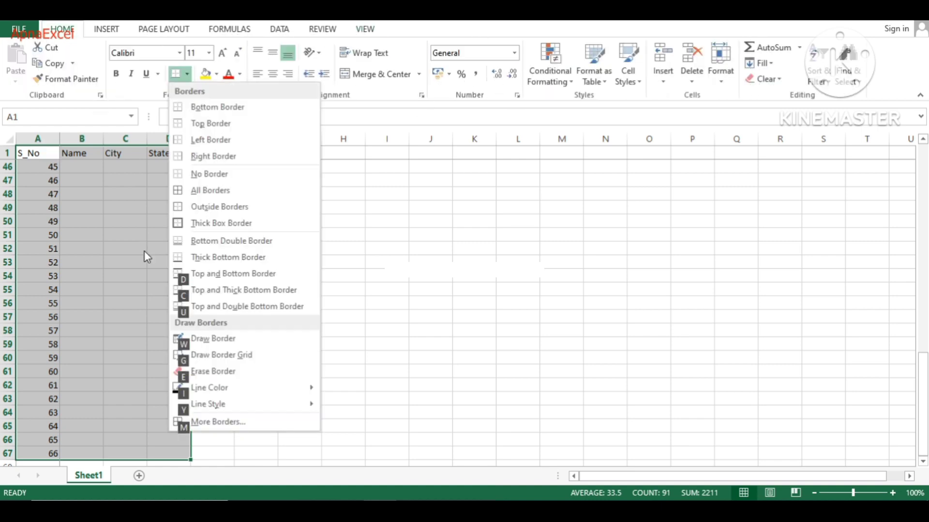
pyautogui.press('a')
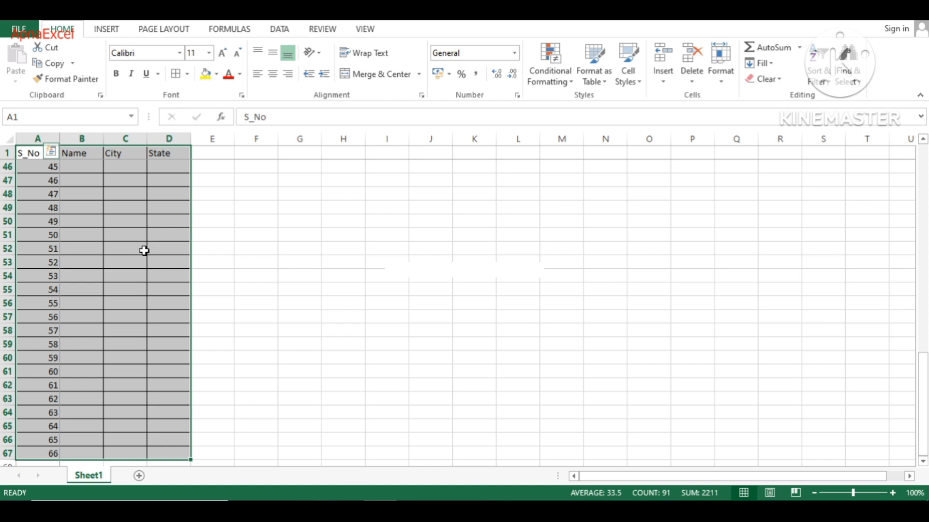
pyautogui.click(130, 249)
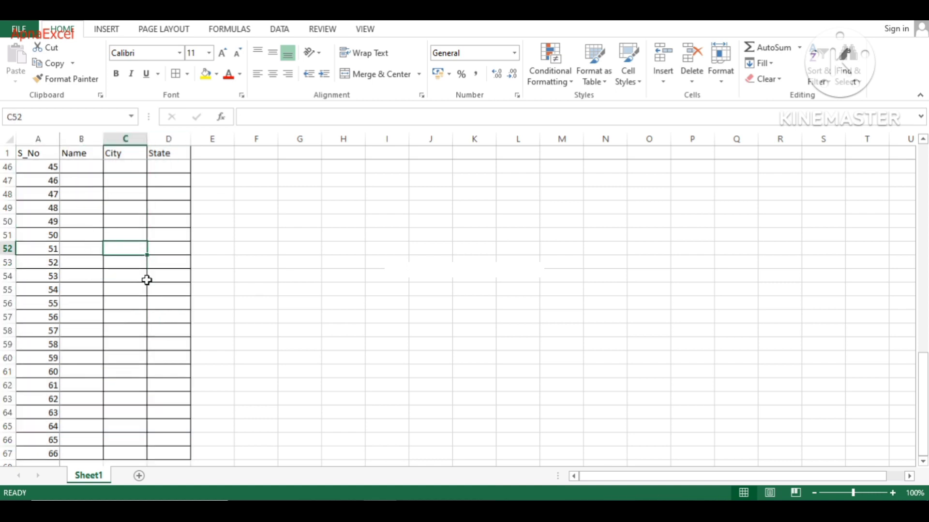
# Undo the borders applied to the table and return to cell A1.
pyautogui.hotkey('ctrl', 'z')
pyautogui.hotkey('ctrl', 'Home')
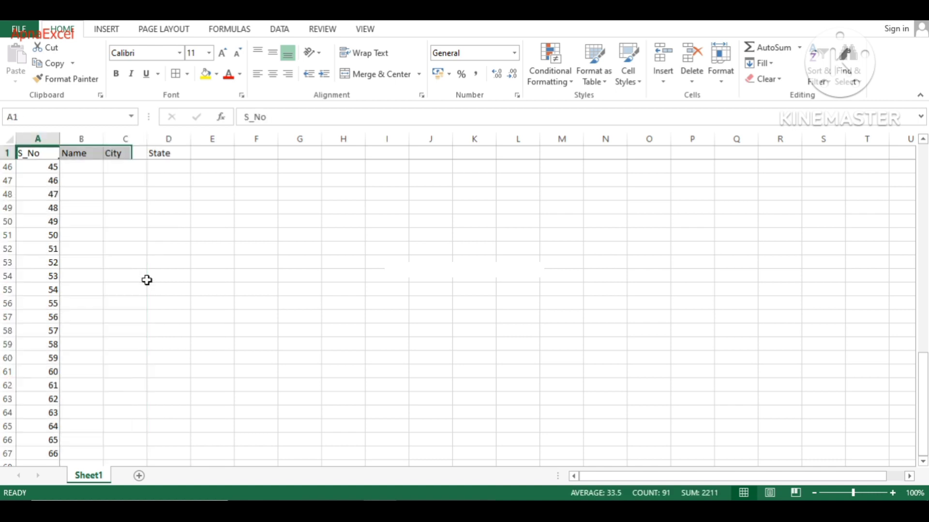
pyautogui.press('Up')
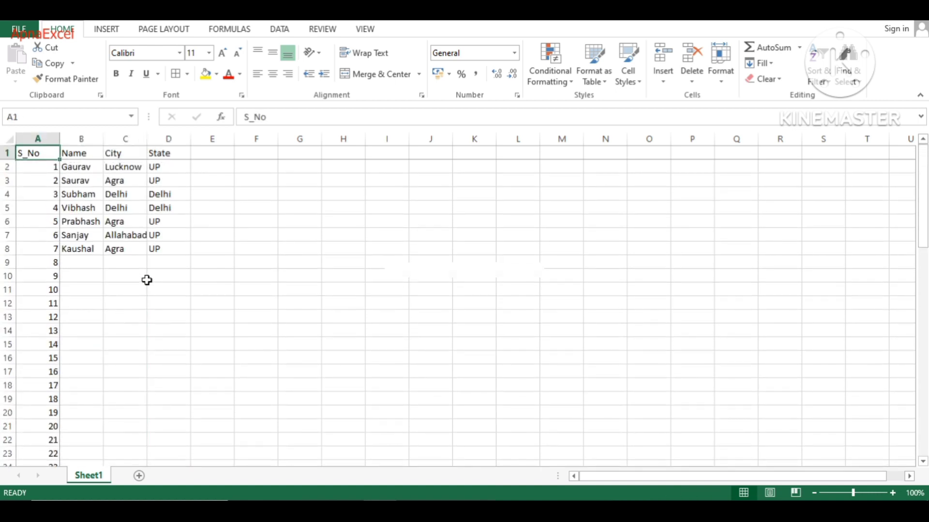
# Select the whole table from A1 to D67 again and apply All Borders to it.
pyautogui.hotkey('ctrl', 'shift', 'End')
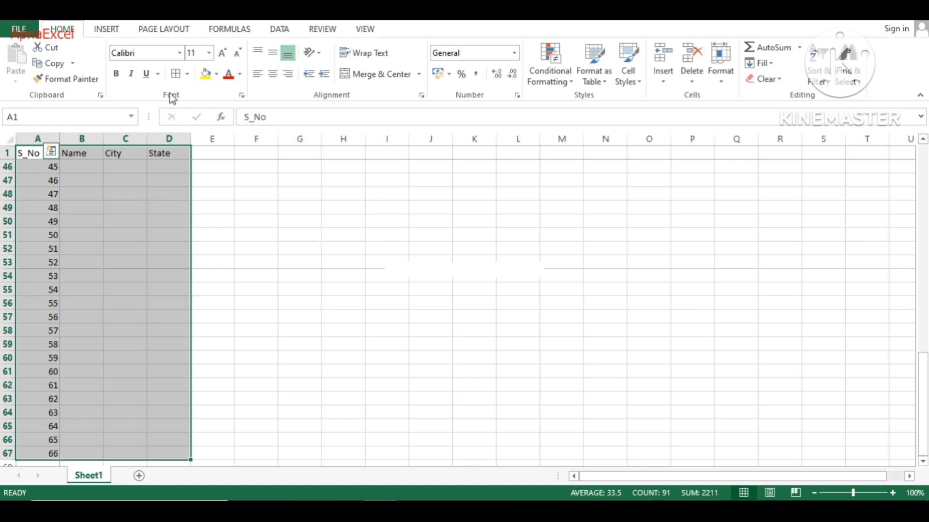
pyautogui.click(186, 75)
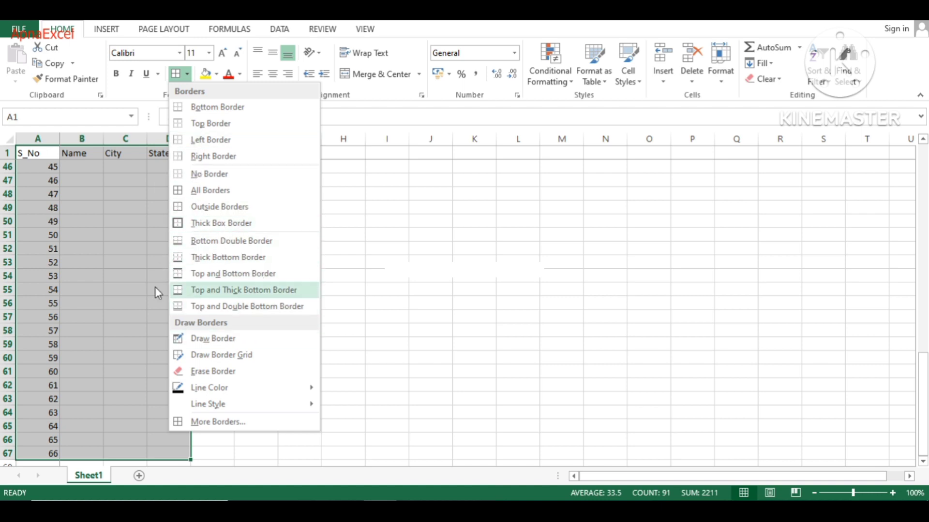
pyautogui.click(211, 191)
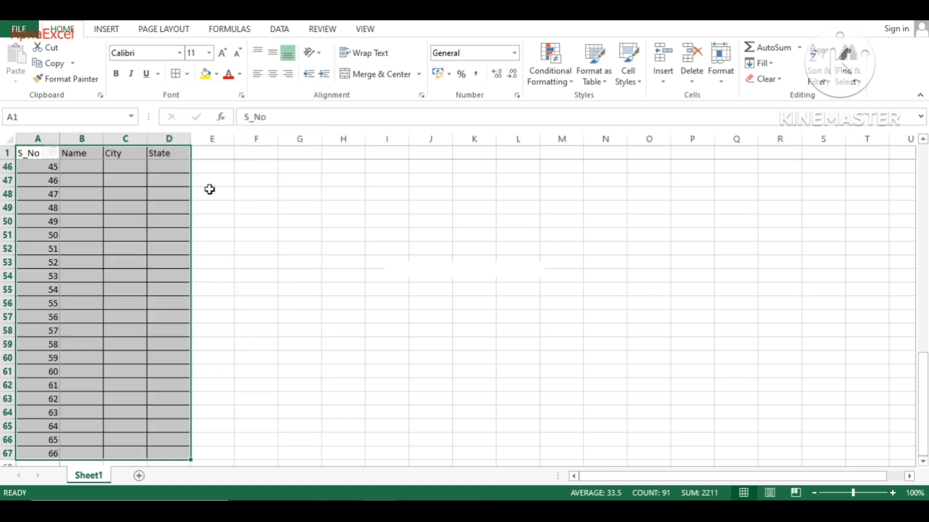
# Set the border line color to standard green and draw lines below D53, below C53 and above C53.
pyautogui.click(188, 77)
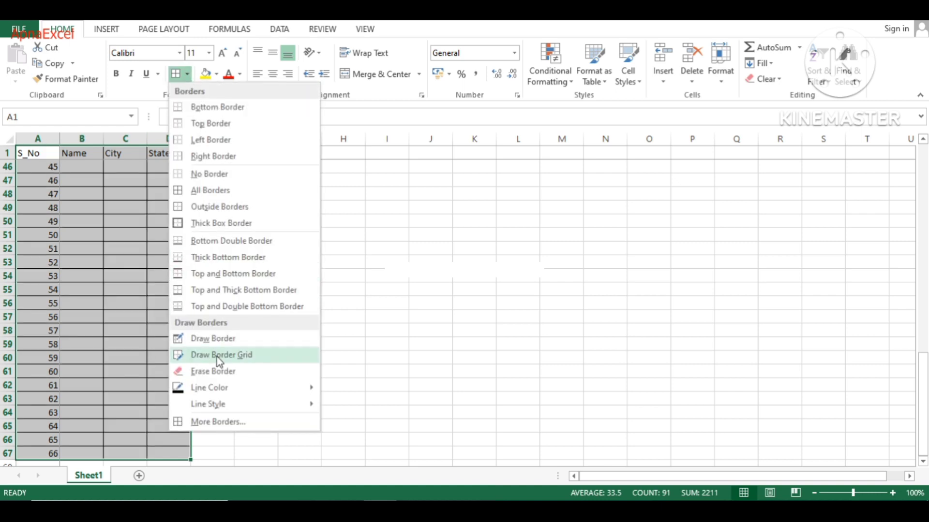
pyautogui.moveTo(210, 388)
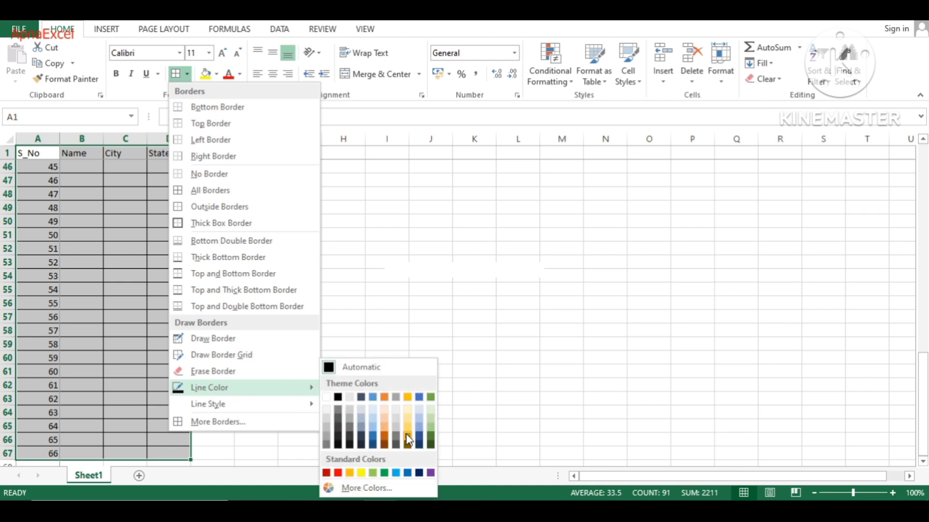
pyautogui.click(384, 473)
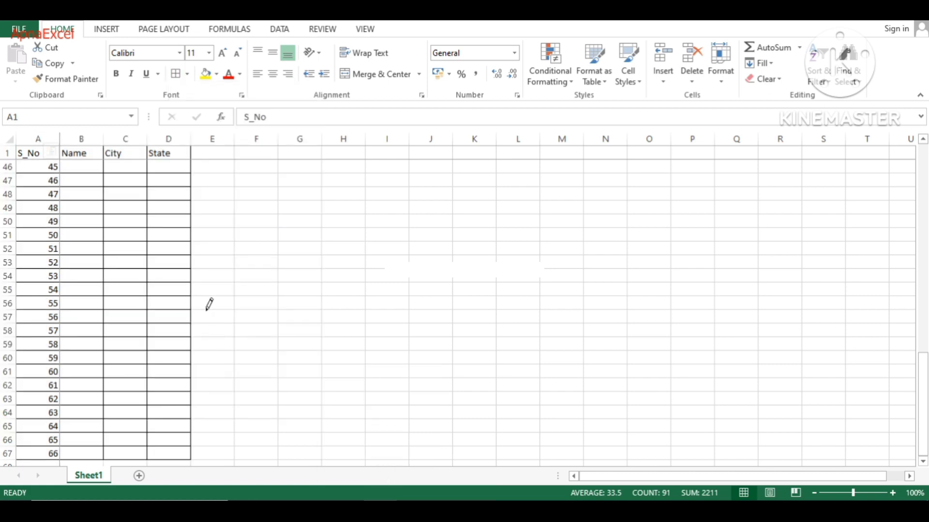
pyautogui.click(168, 269)
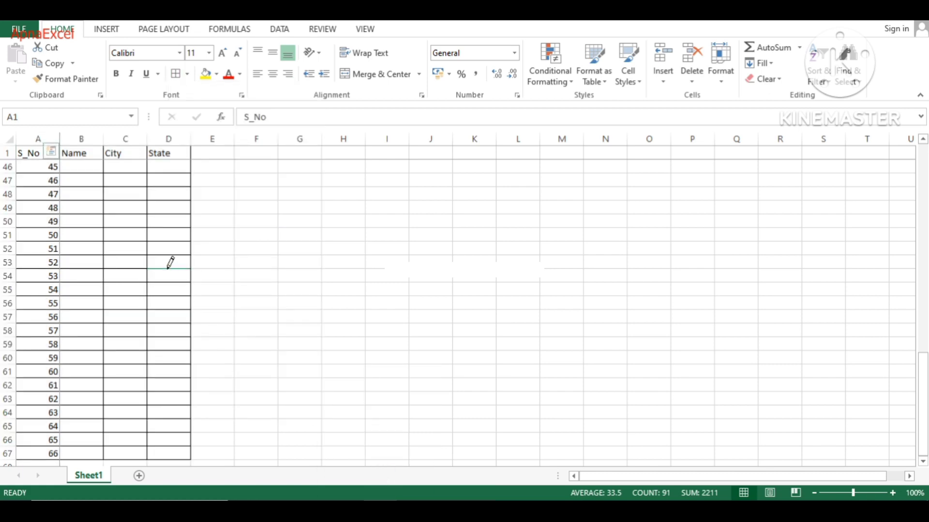
pyautogui.click(137, 268)
pyautogui.click(121, 254)
pyautogui.press('Escape')
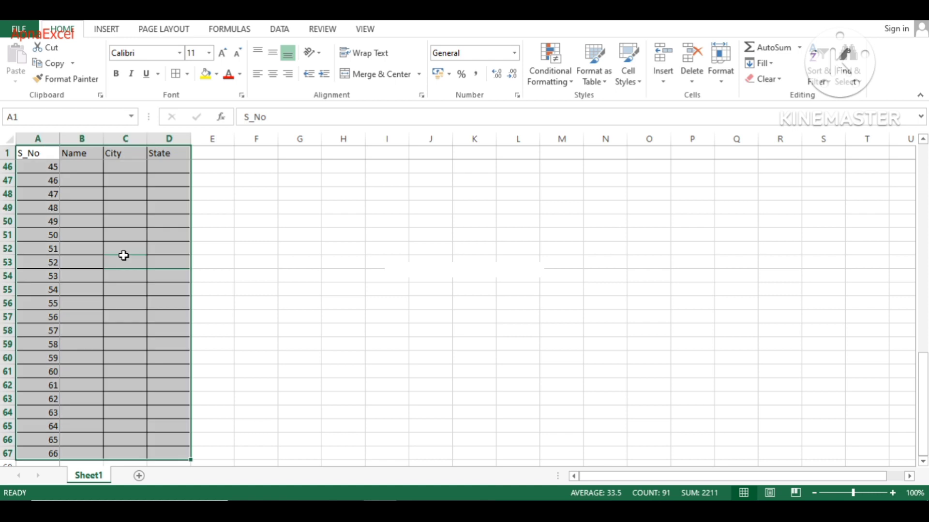
# Set the line style to double and draw green borders below B46, C46 and C47 and on the right edges of A49 and D49.
pyautogui.click(30, 153)
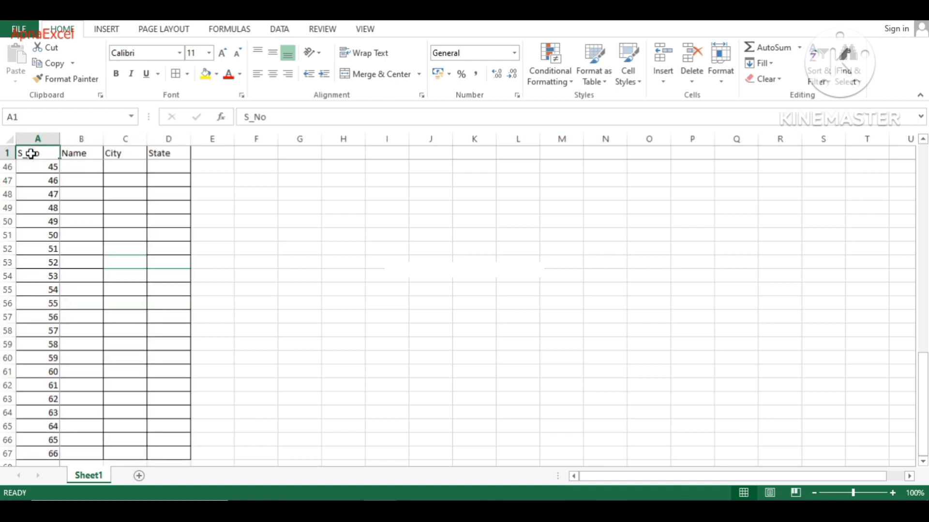
pyautogui.hotkey('ctrl', 'a')
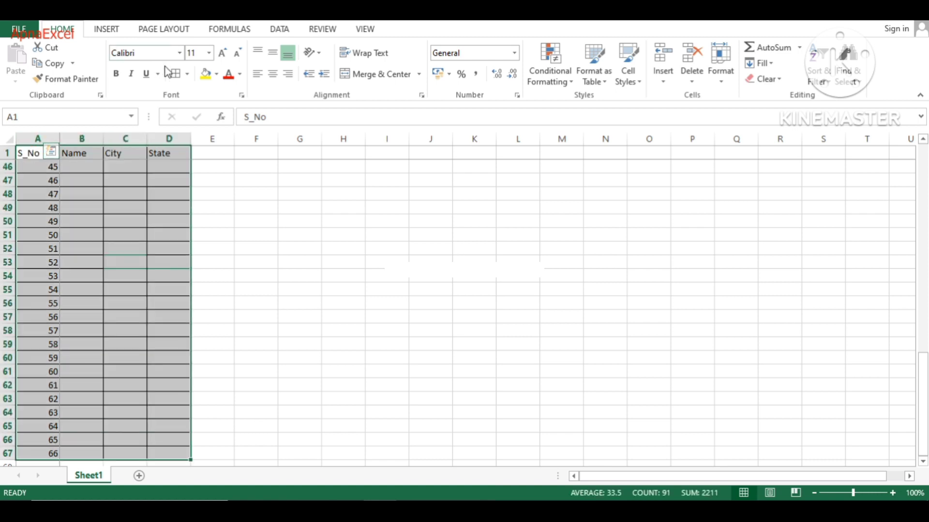
pyautogui.click(188, 74)
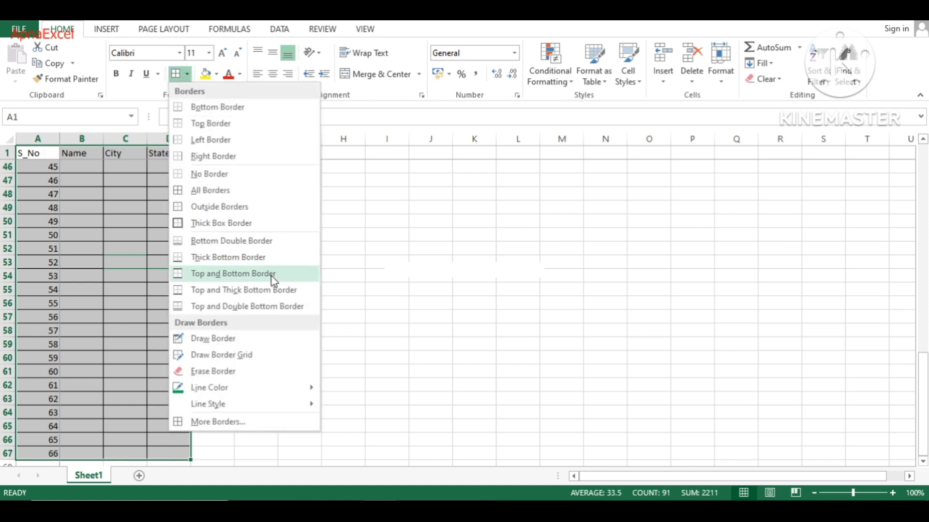
pyautogui.moveTo(259, 408)
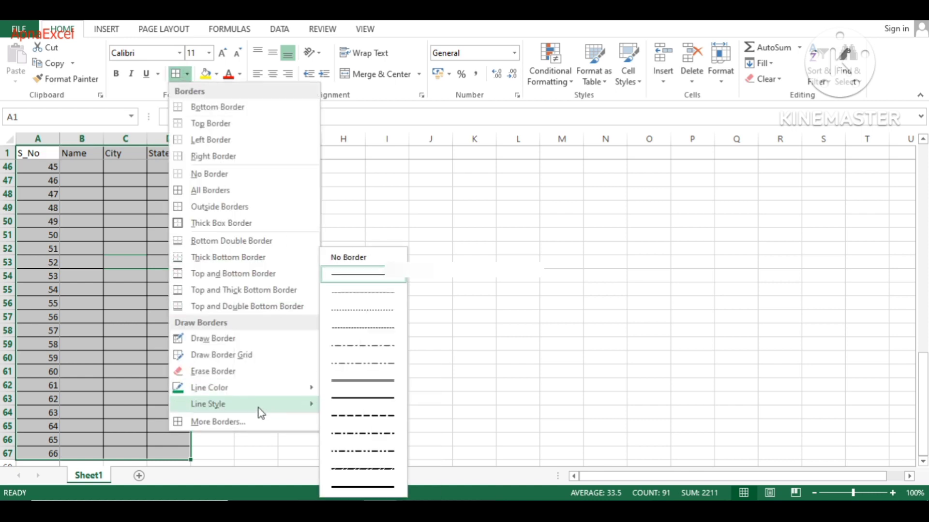
pyautogui.click(346, 382)
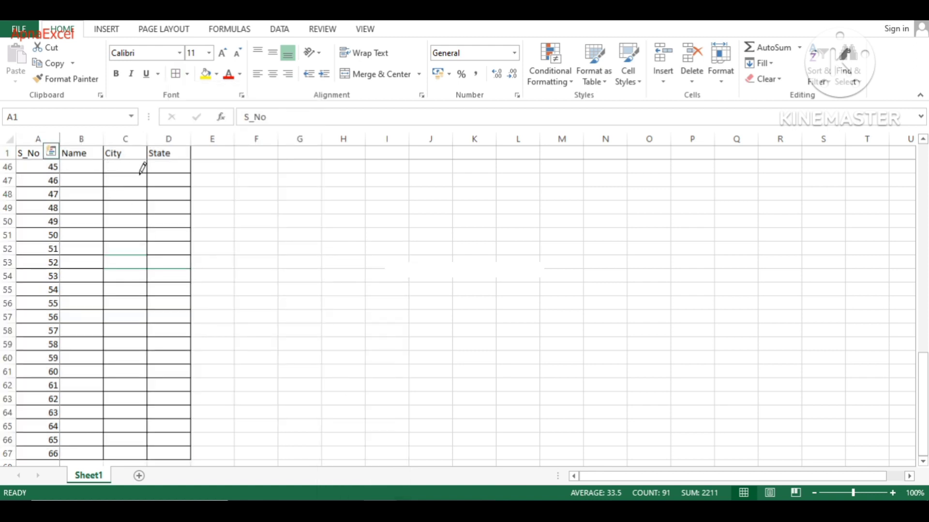
pyautogui.click(90, 173)
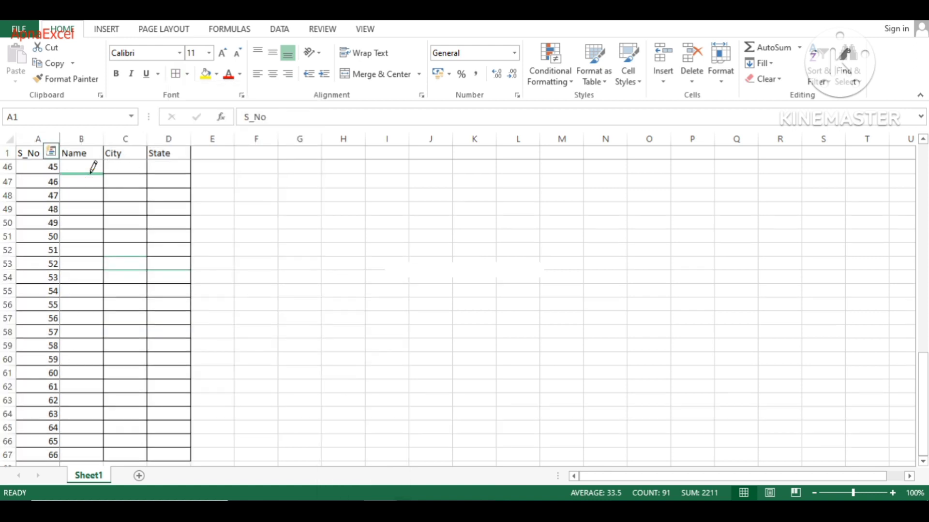
pyautogui.click(119, 187)
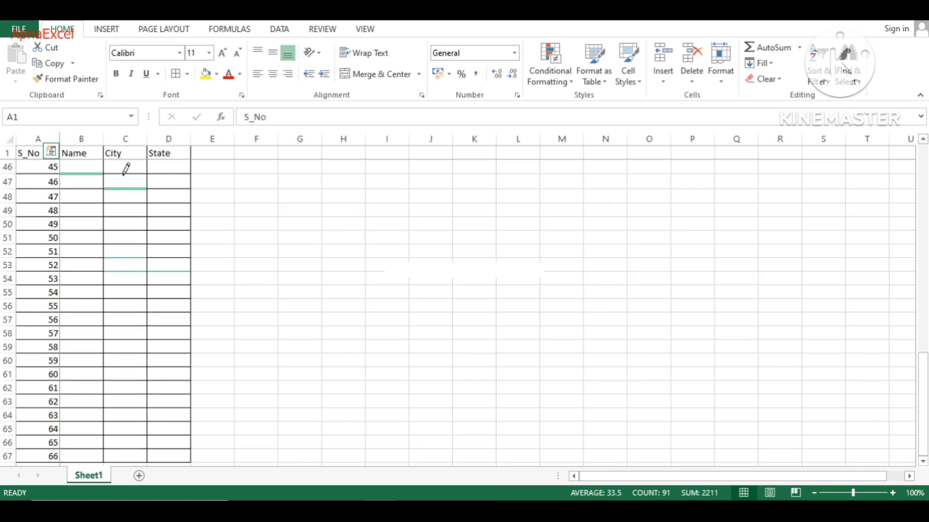
pyautogui.click(124, 175)
pyautogui.click(59, 209)
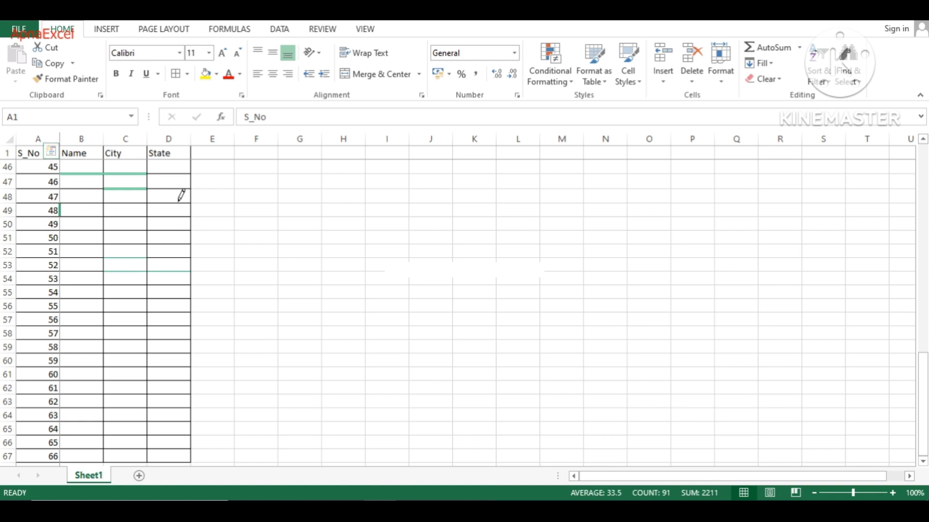
pyautogui.click(192, 206)
pyautogui.hotkey('ctrl', 'a')
pyautogui.press('Up')
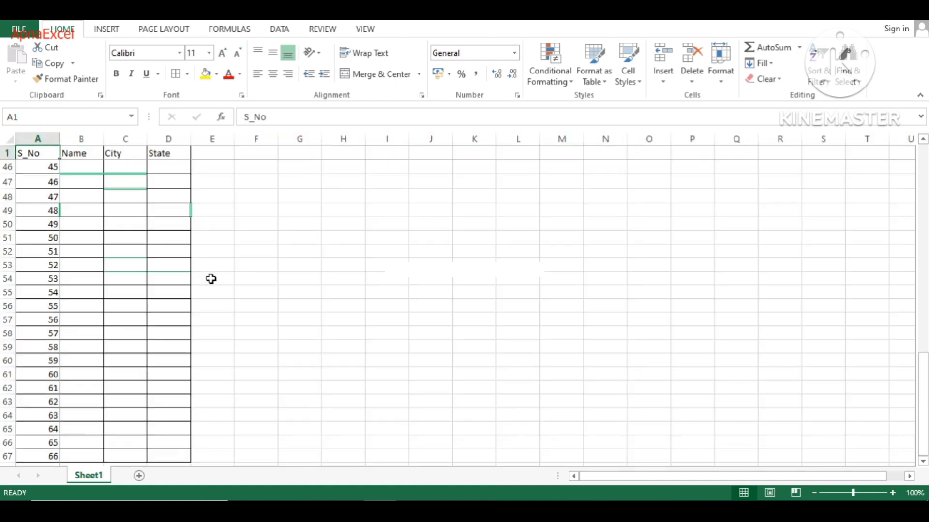
# Reselect the table and use Draw Border to add double green lines on the left and top edges of C49.
pyautogui.hotkey('ctrl', 'a')
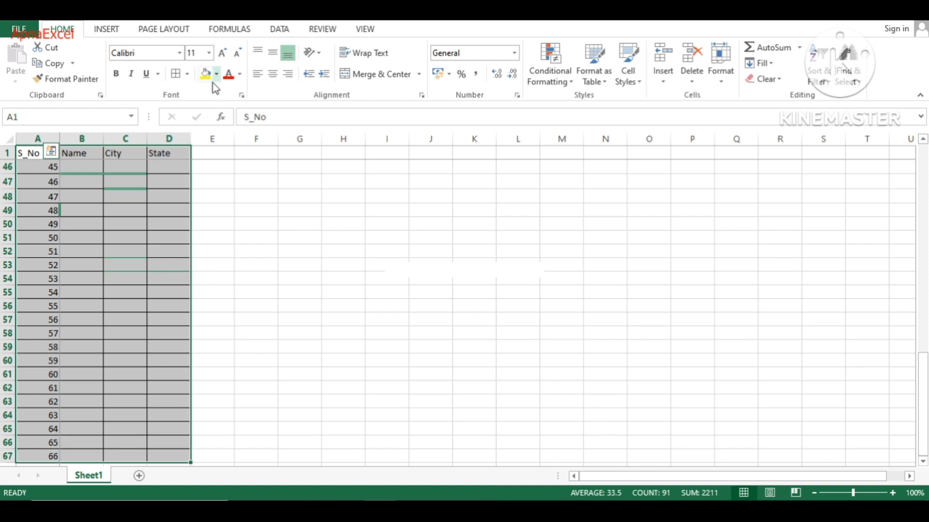
pyautogui.click(188, 75)
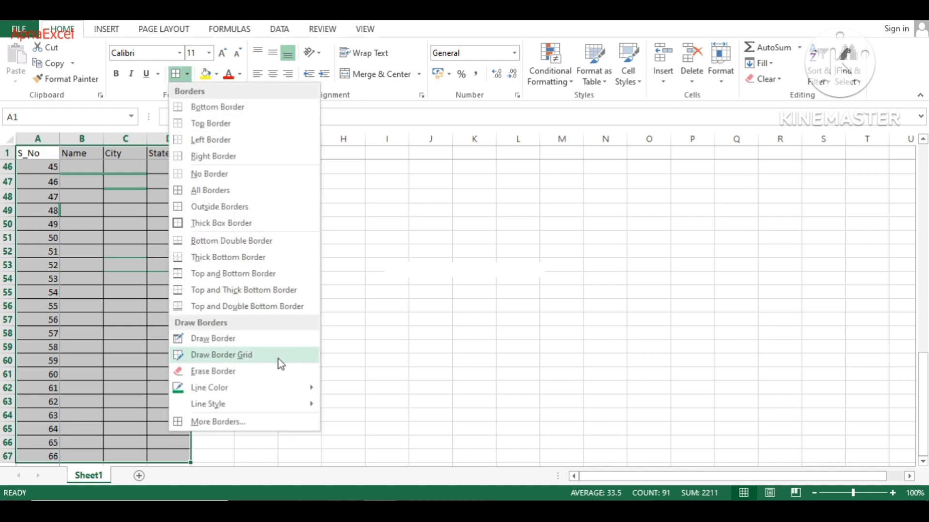
pyautogui.click(227, 341)
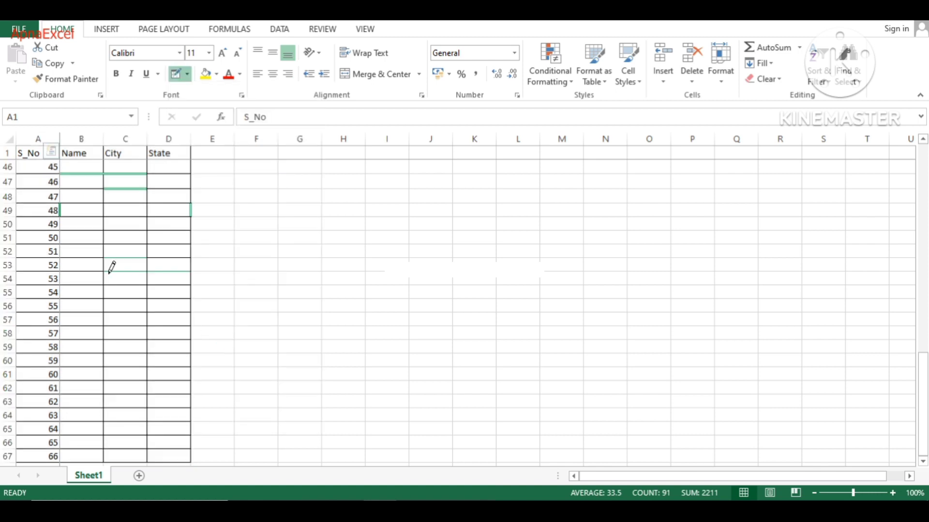
pyautogui.click(103, 204)
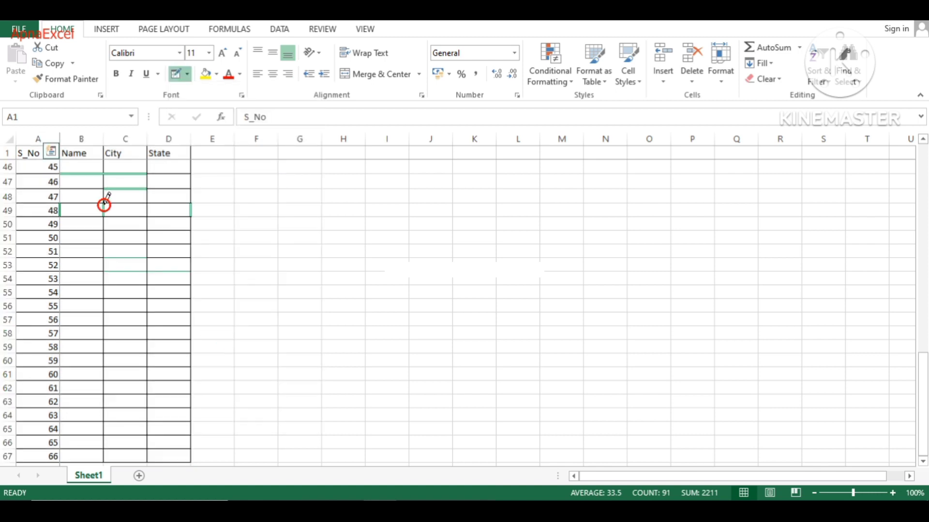
pyautogui.click(124, 204)
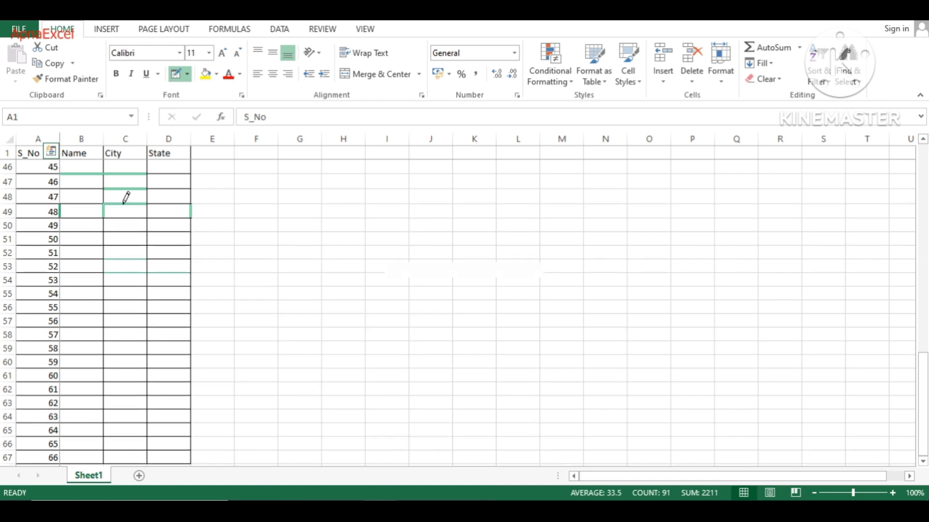
pyautogui.press('Escape')
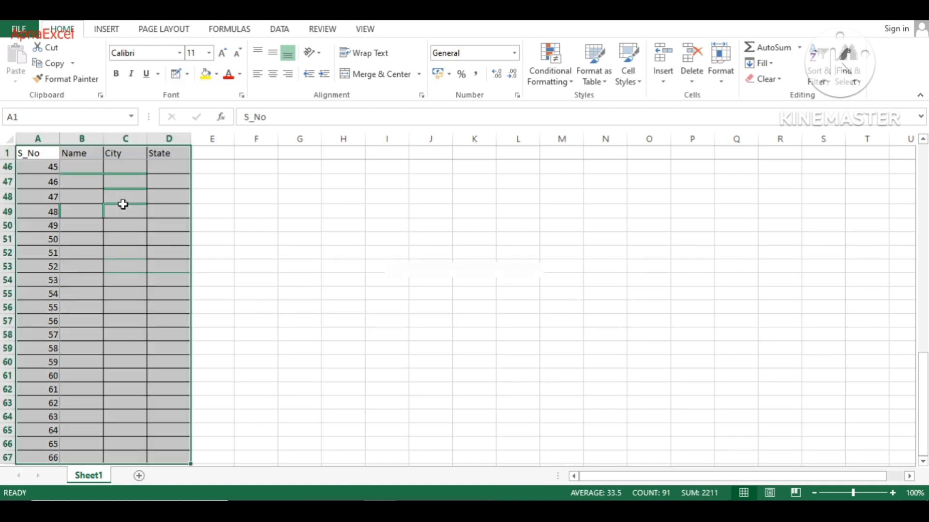
# Use Draw Border Grid to add green lines below C51 and below the Name header.
pyautogui.click(189, 76)
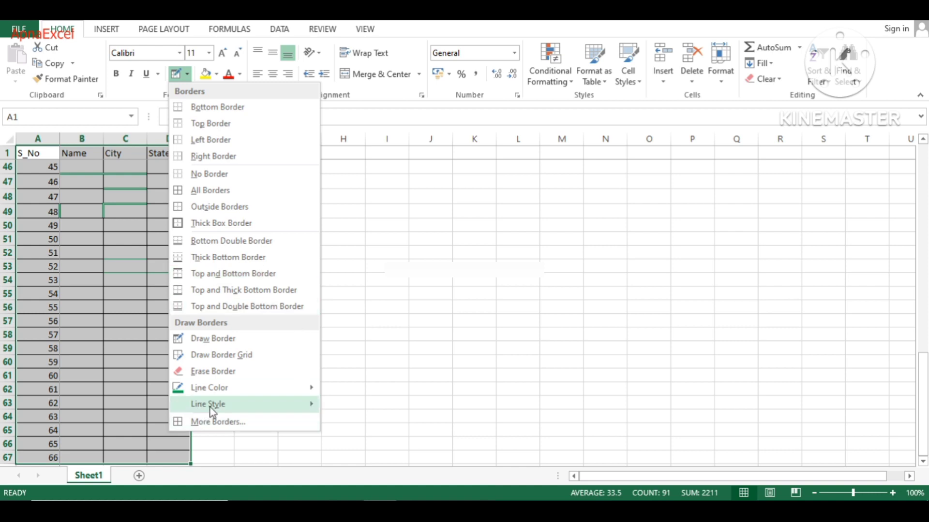
pyautogui.moveTo(212, 408)
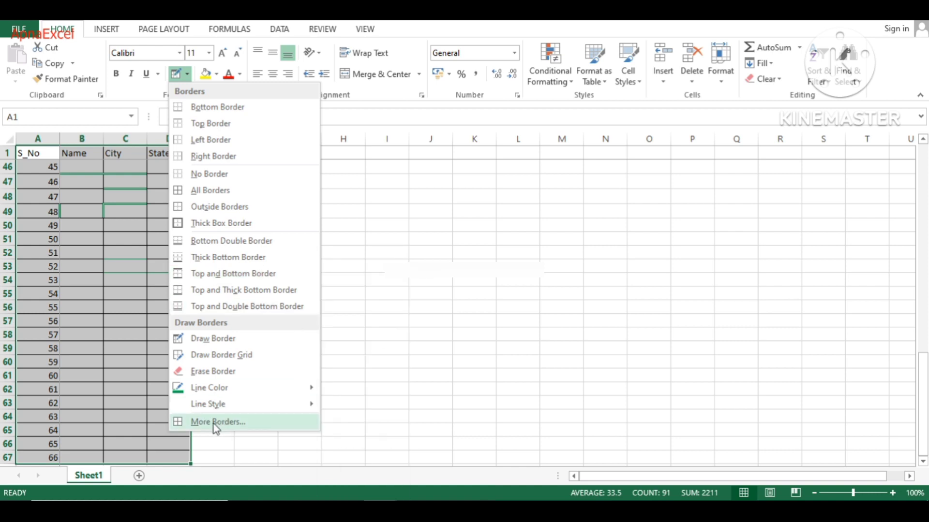
pyautogui.click(228, 355)
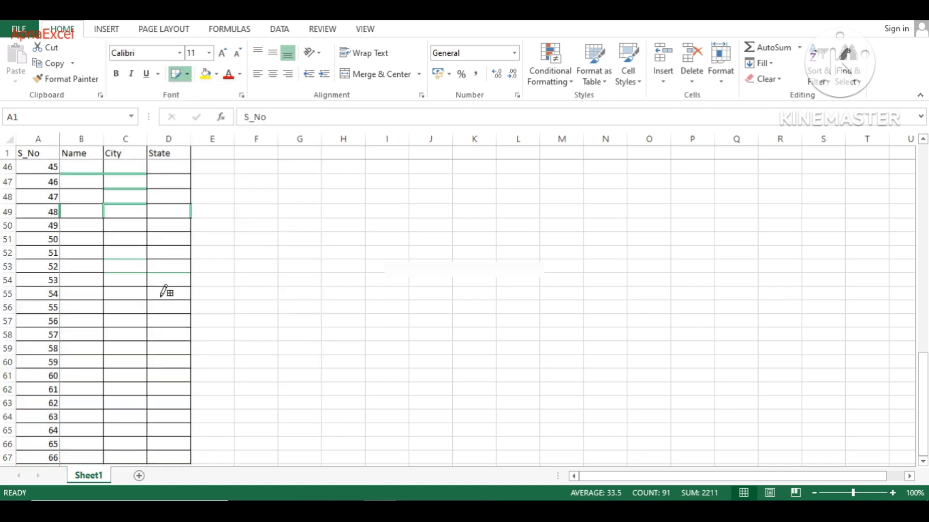
pyautogui.click(126, 245)
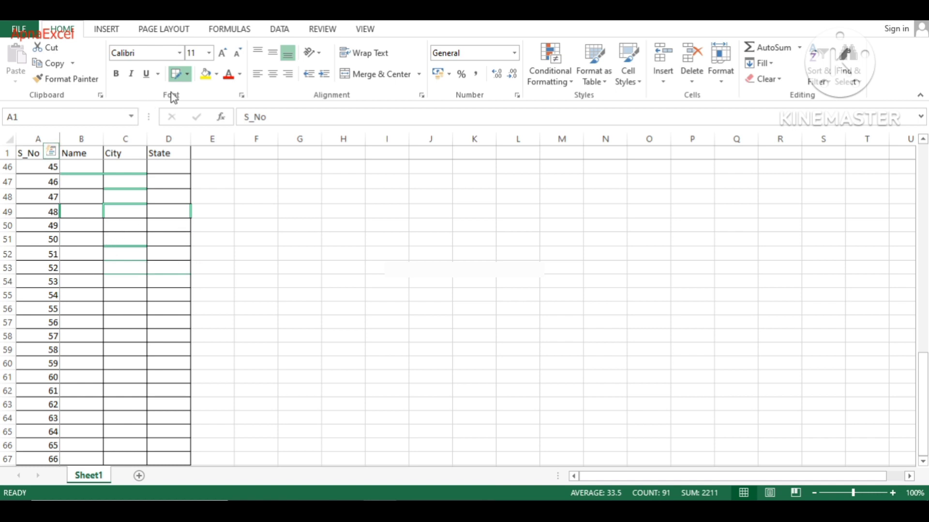
pyautogui.click(187, 76)
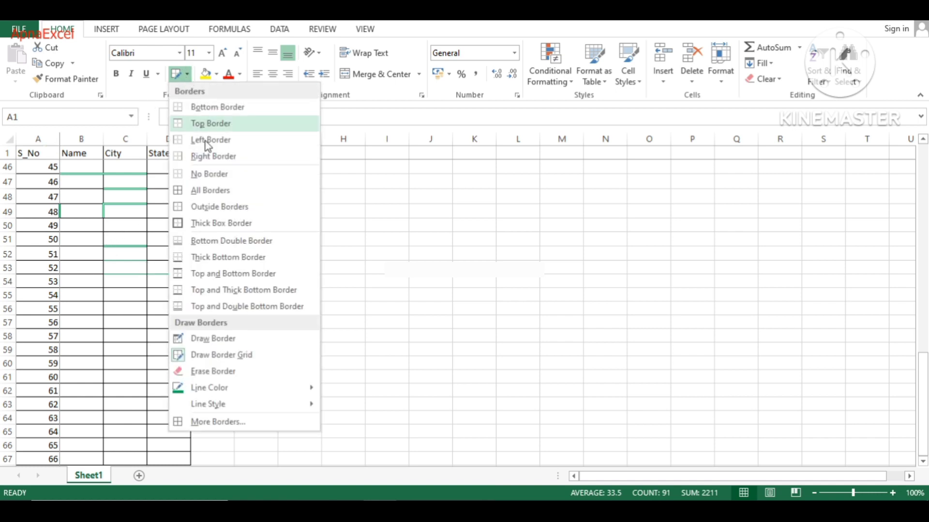
pyautogui.click(39, 151)
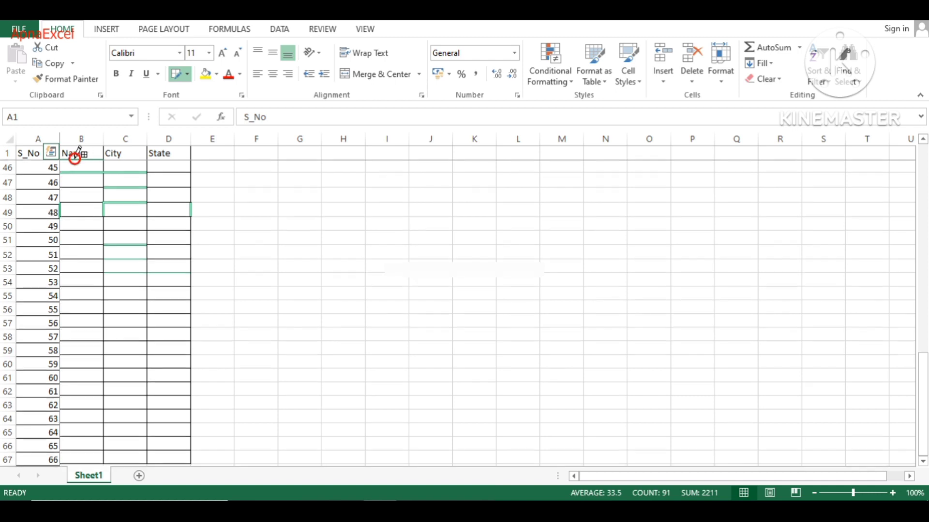
pyautogui.press('Escape')
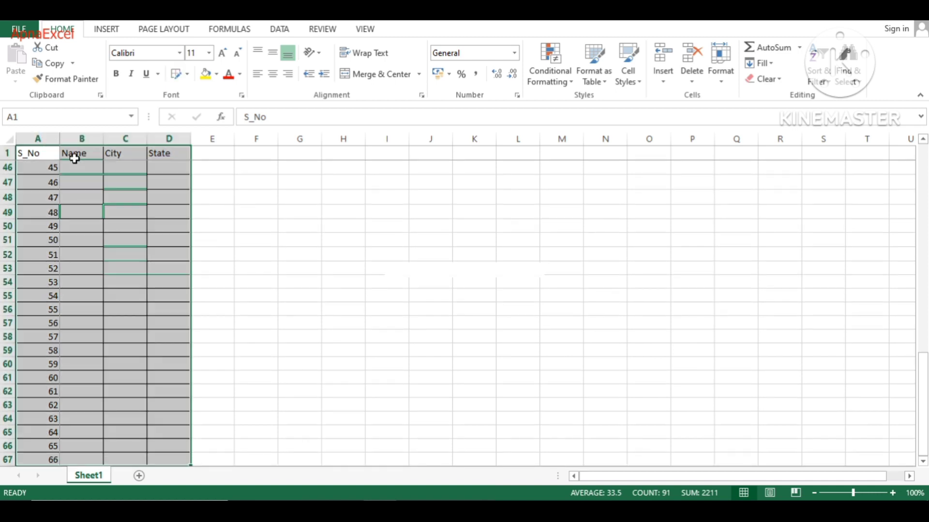
pyautogui.click(189, 75)
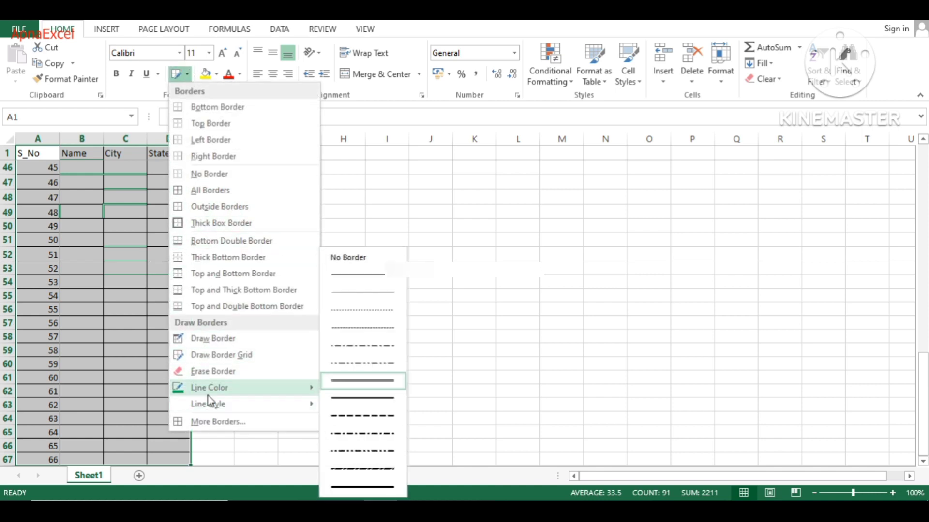
pyautogui.moveTo(255, 388)
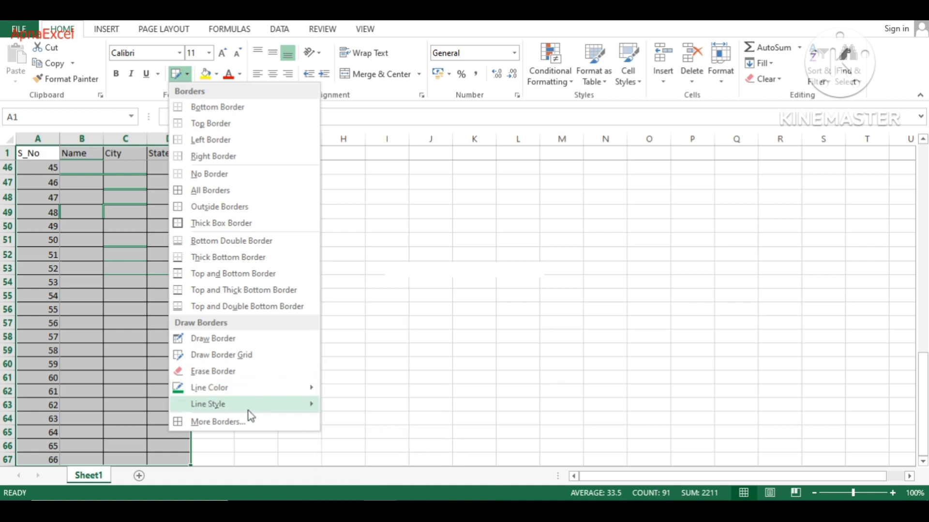
pyautogui.click(234, 421)
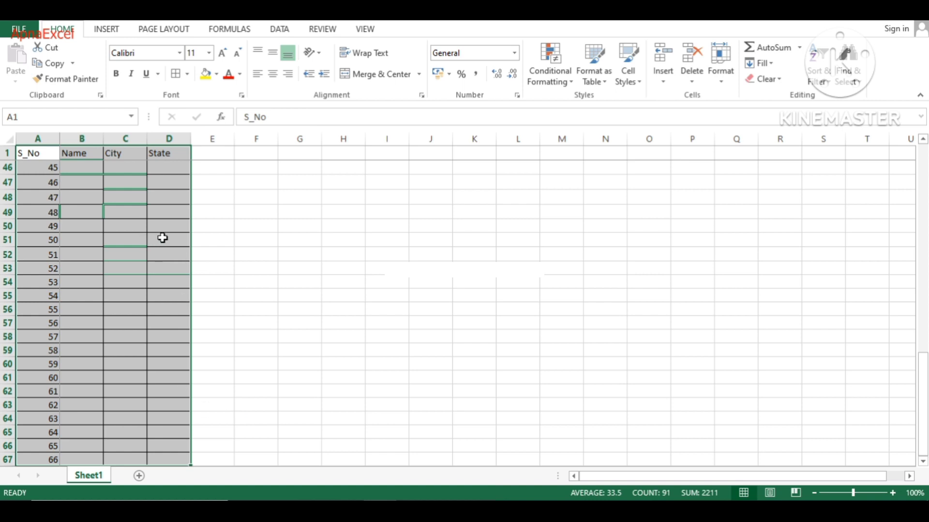
# Set the border line color to standard yellow and draw lines above B49, below D49 and below D52.
pyautogui.click(186, 74)
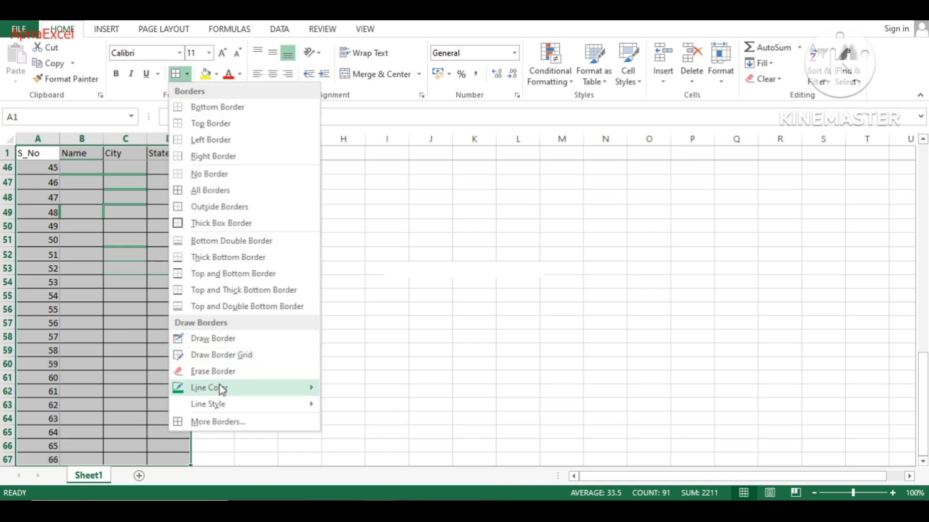
pyautogui.moveTo(217, 388)
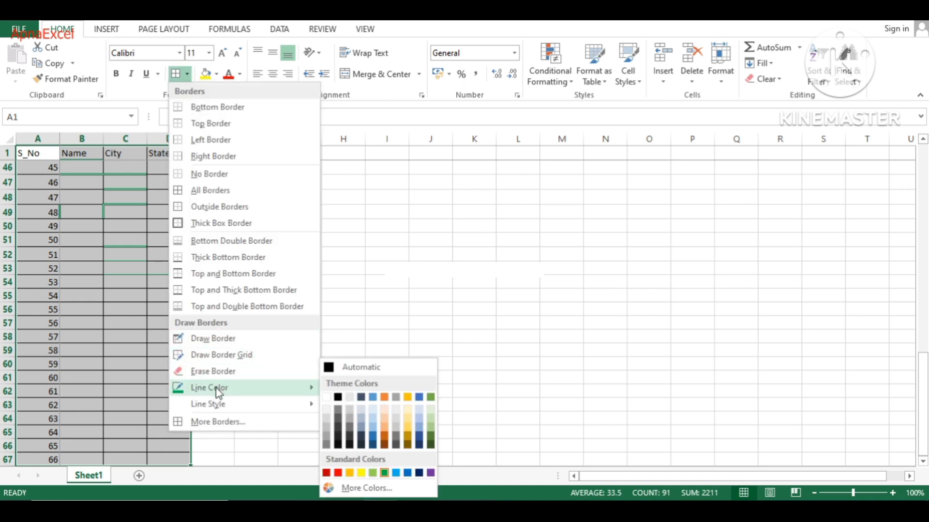
pyautogui.click(362, 473)
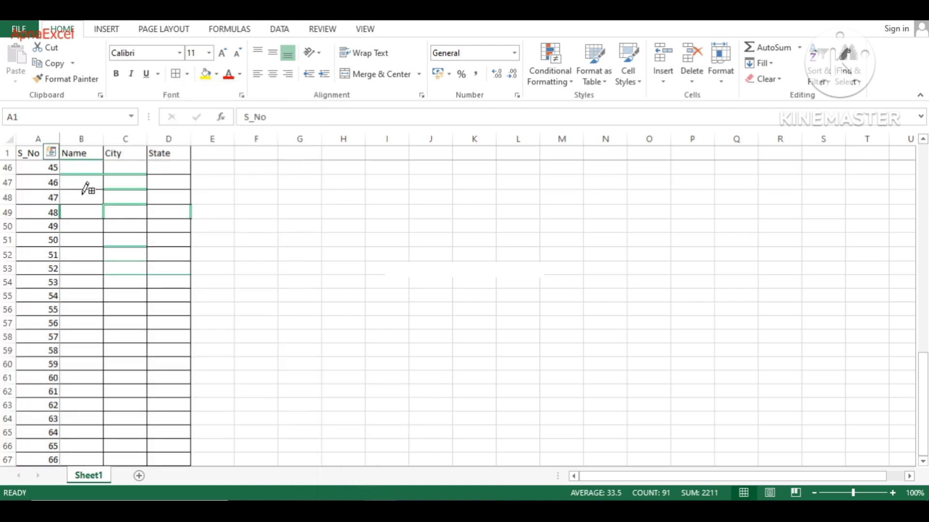
pyautogui.click(80, 204)
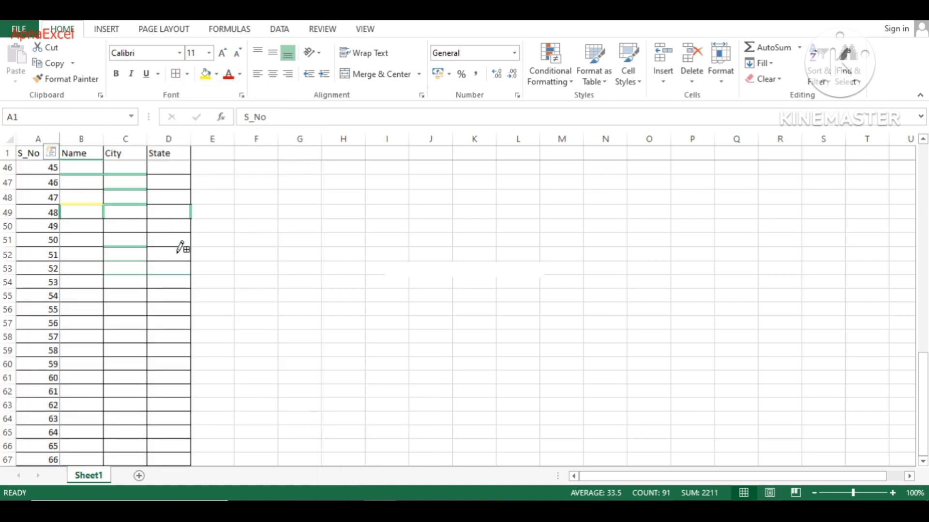
pyautogui.click(166, 218)
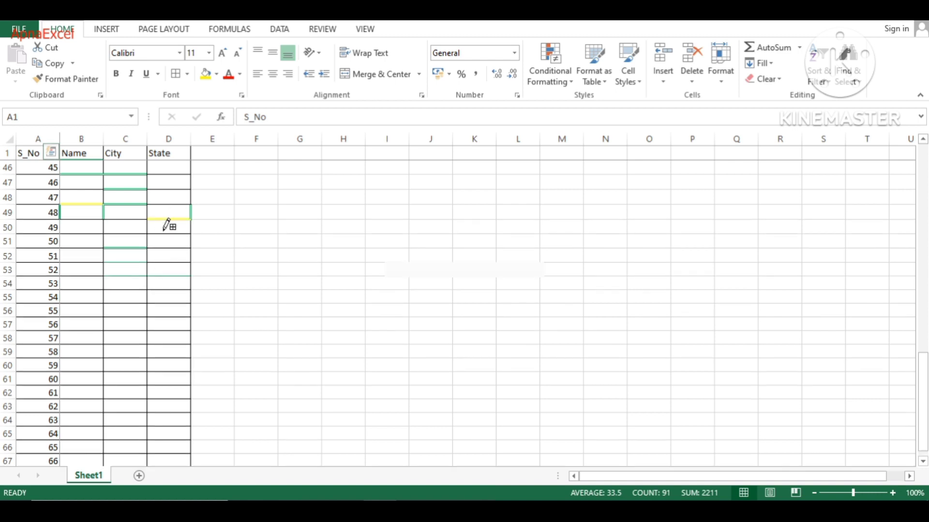
pyautogui.click(166, 263)
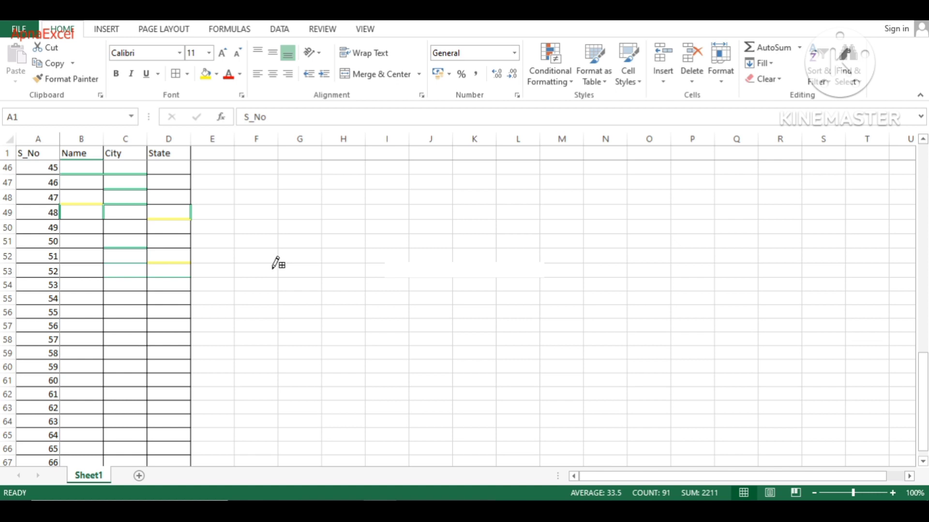
pyautogui.press('Escape')
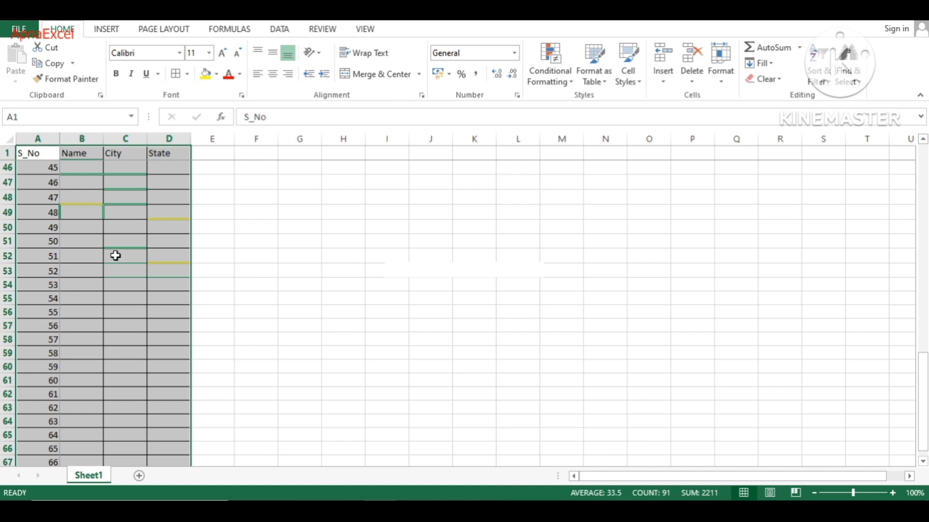
pyautogui.click(126, 283)
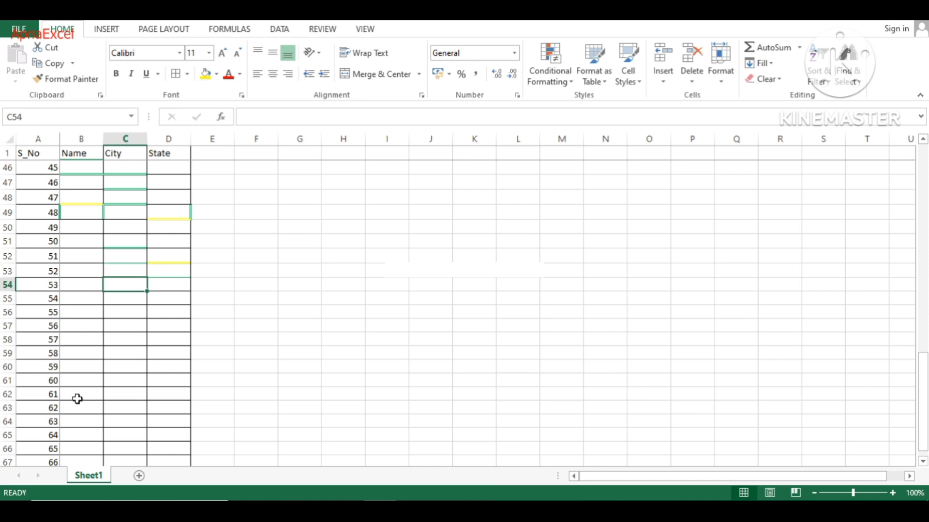
# Insert a blank worksheet before Sheet1 and delete it again.
pyautogui.rightClick(88, 481)
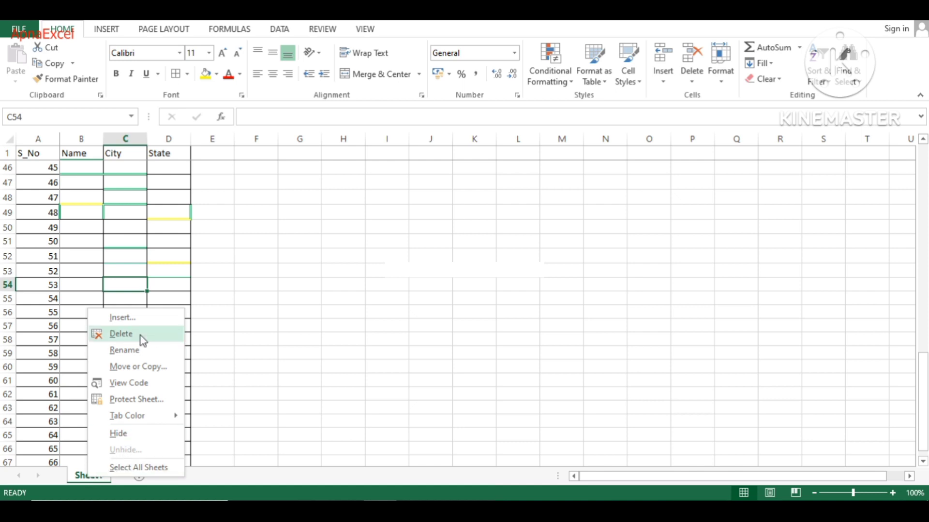
pyautogui.click(130, 318)
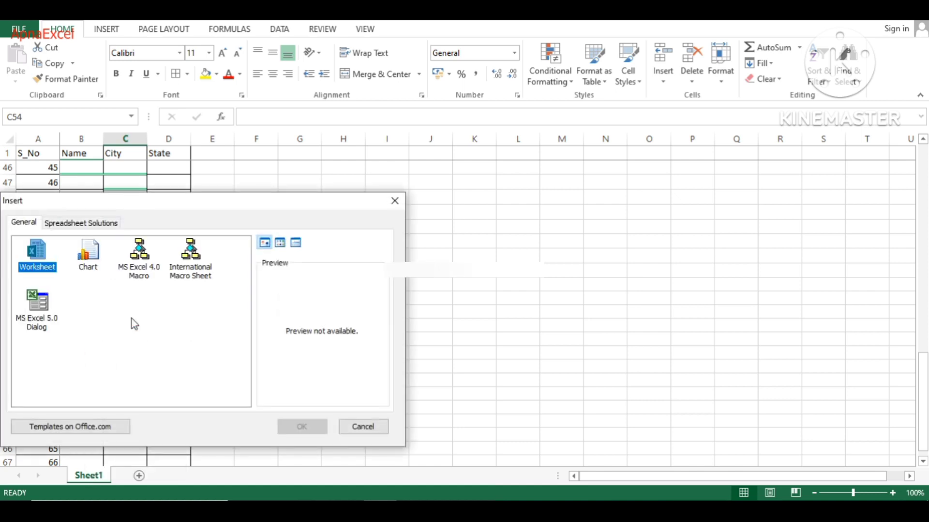
pyautogui.doubleClick(43, 250)
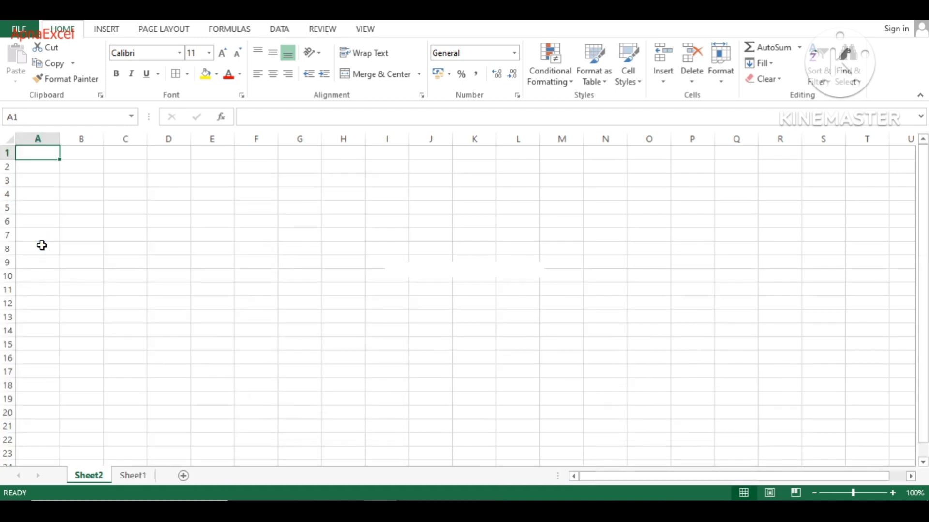
pyautogui.rightClick(92, 478)
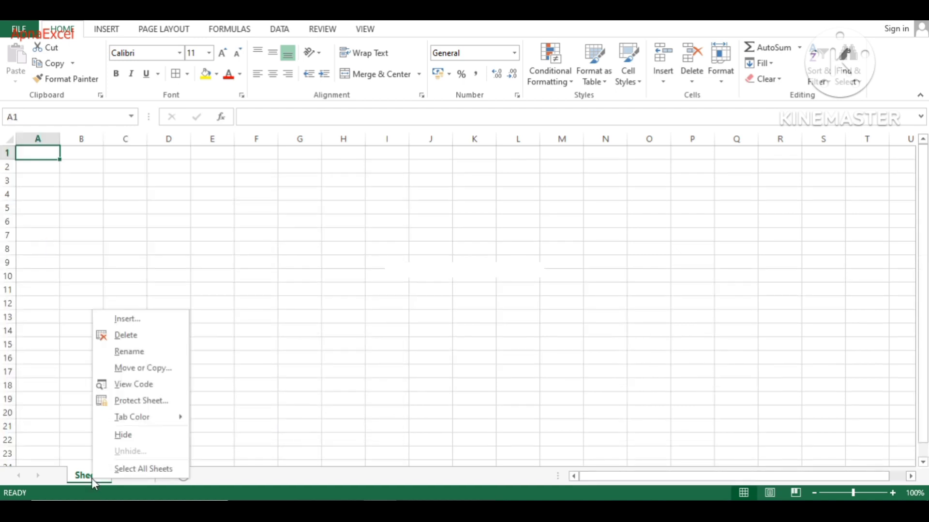
pyautogui.click(138, 337)
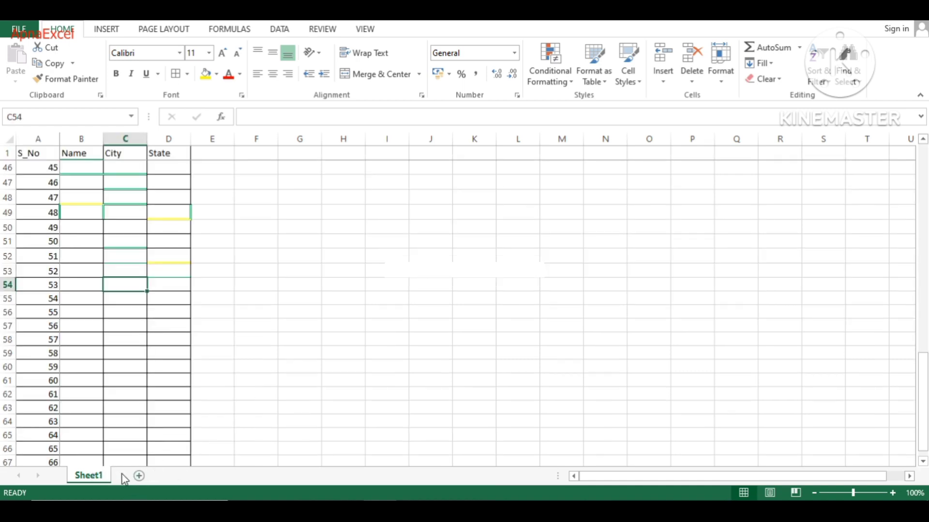
# Add two new worksheets after Sheet1 and return to Sheet1.
pyautogui.click(139, 476)
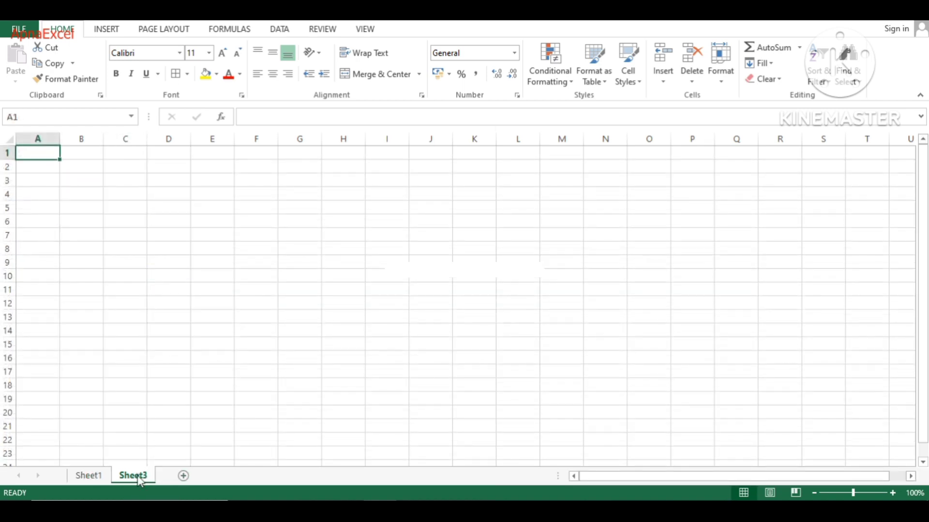
pyautogui.click(183, 476)
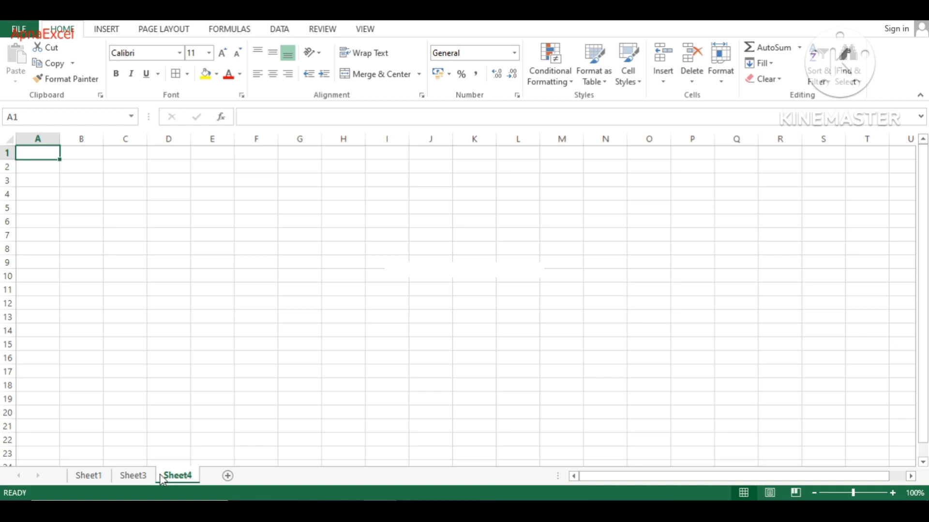
pyautogui.click(102, 476)
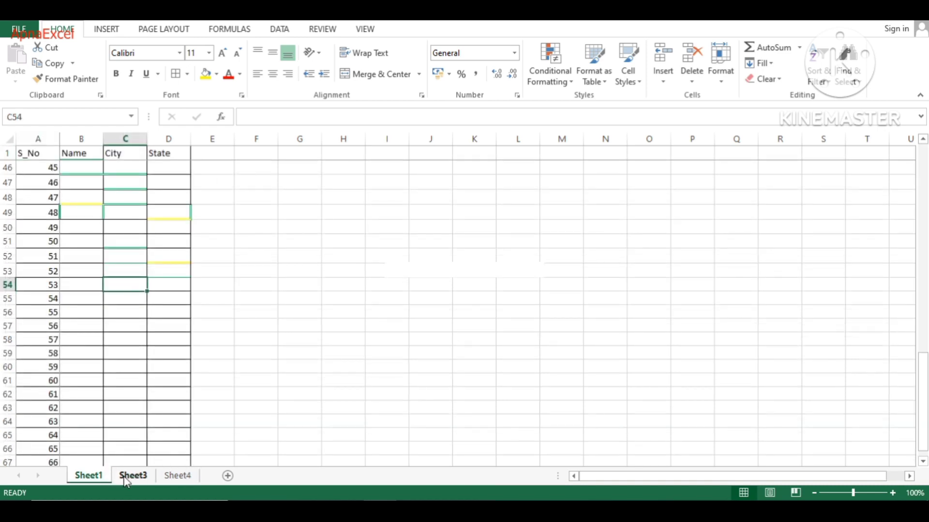
# Set the tab color of Sheet3 to standard yellow.
pyautogui.click(124, 477)
pyautogui.rightClick(125, 476)
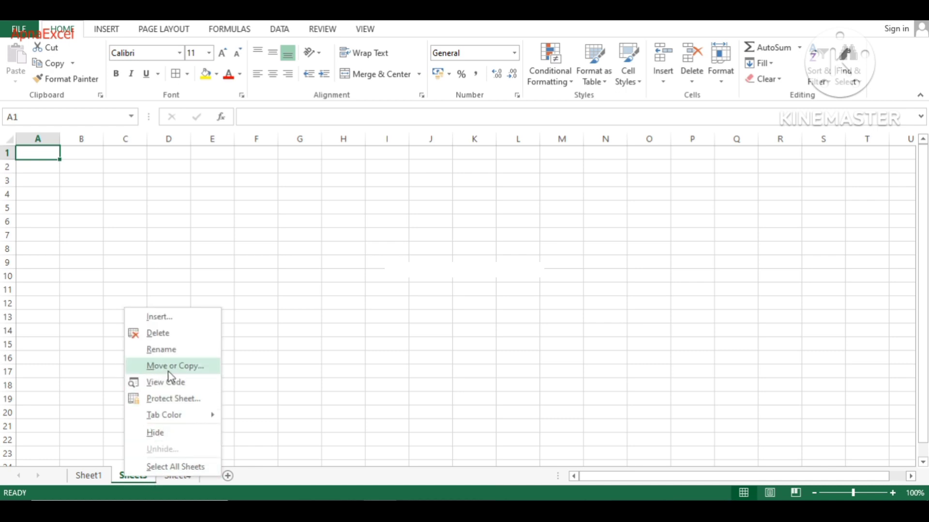
pyautogui.moveTo(171, 416)
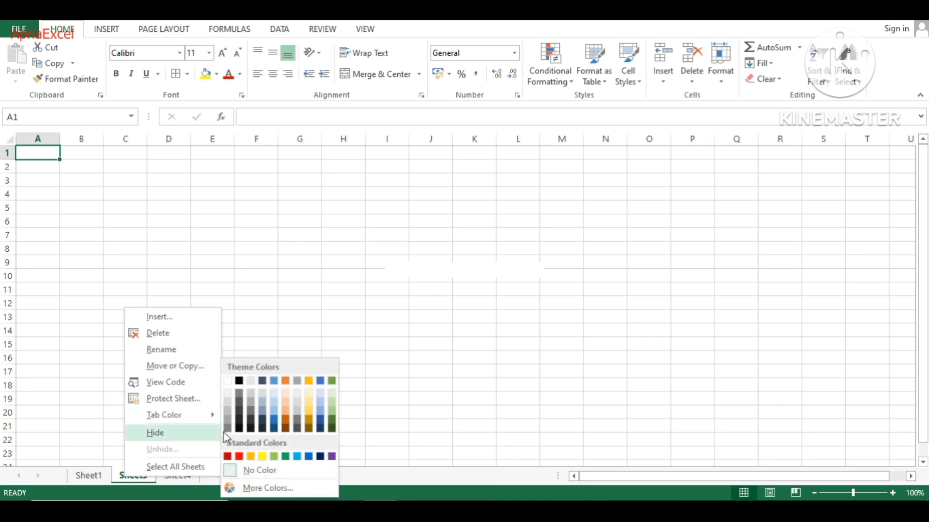
pyautogui.click(262, 457)
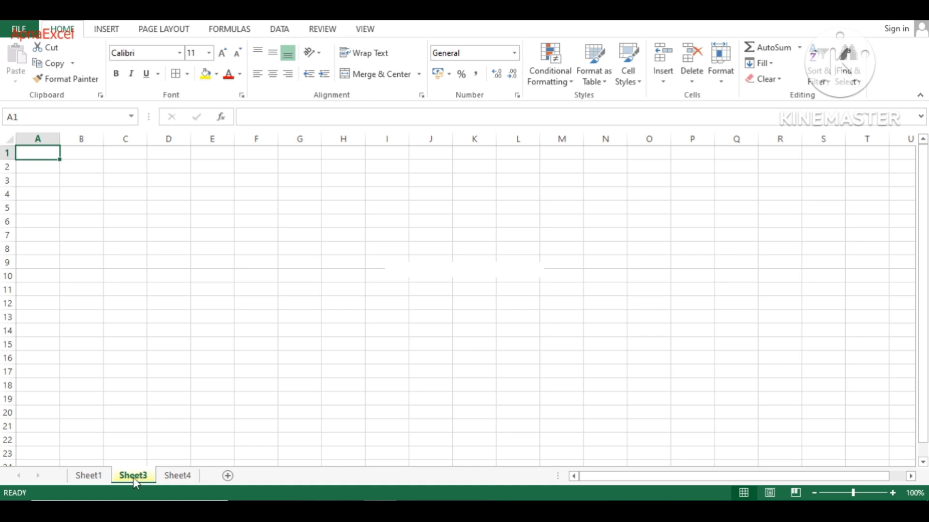
# Set the tab color of Sheet4 to standard green.
pyautogui.click(170, 476)
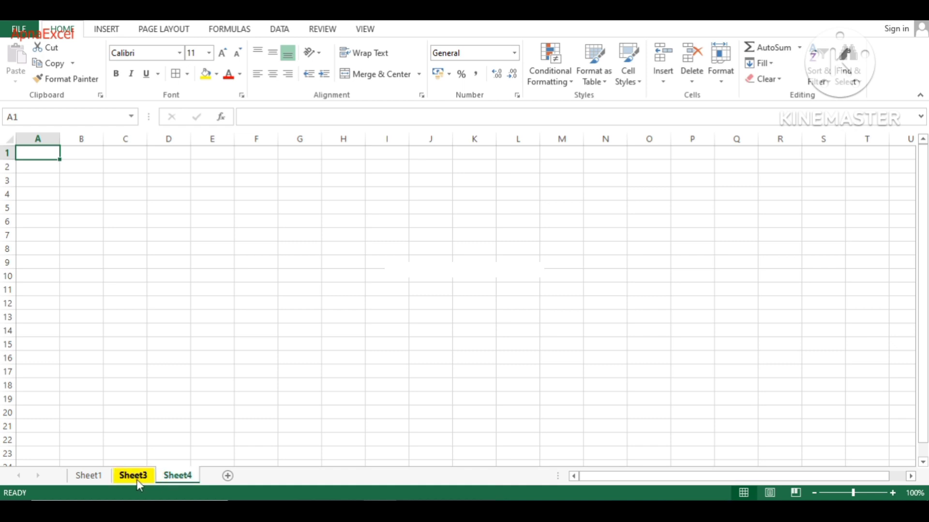
pyautogui.rightClick(172, 479)
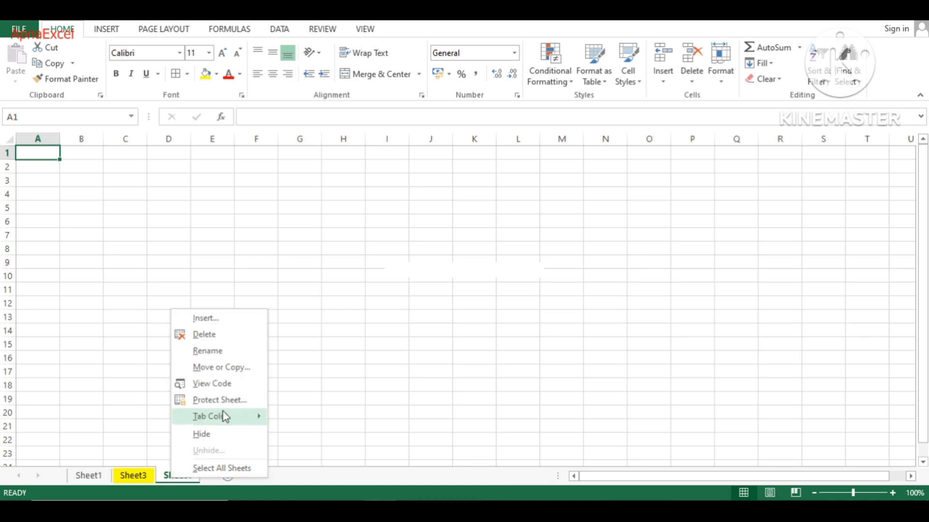
pyautogui.moveTo(233, 413)
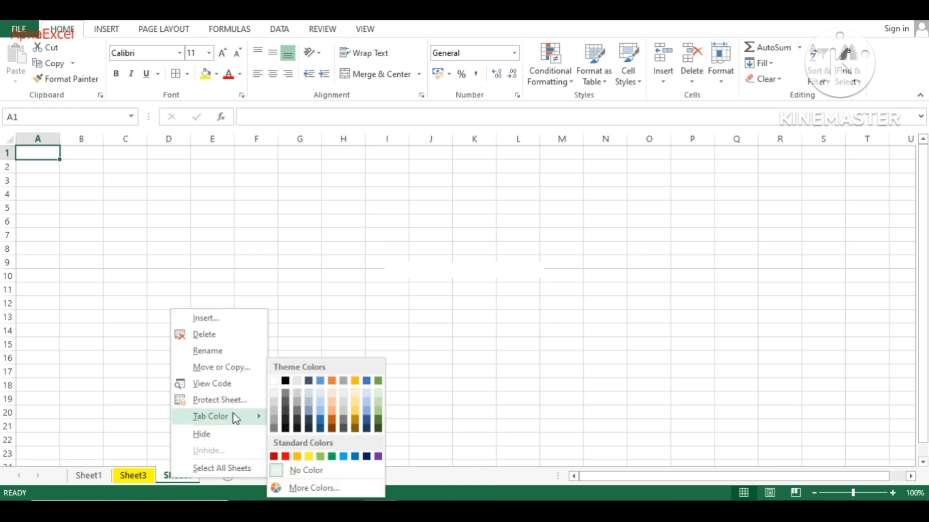
pyautogui.click(325, 457)
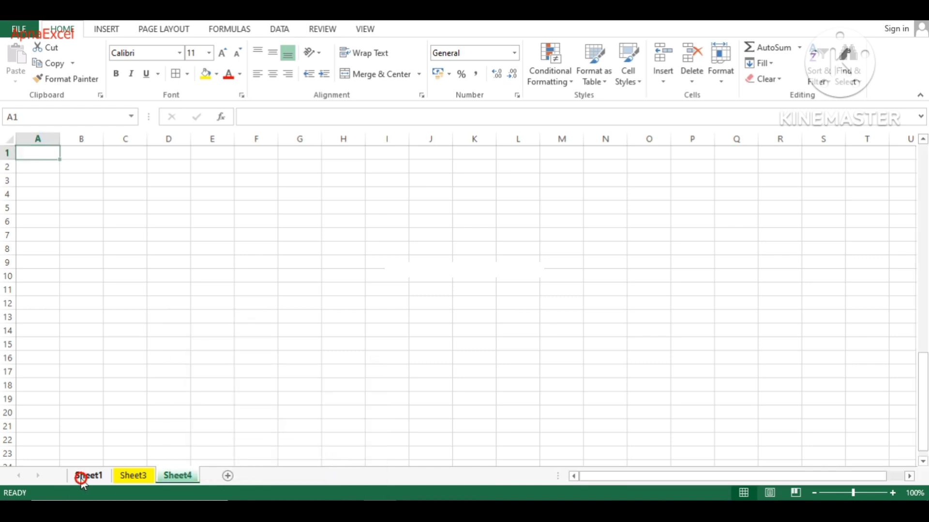
# Switch back and forth between Sheet1, Sheet3 and Sheet4 to compare their tab colors, ending on Sheet1.
pyautogui.click(82, 477)
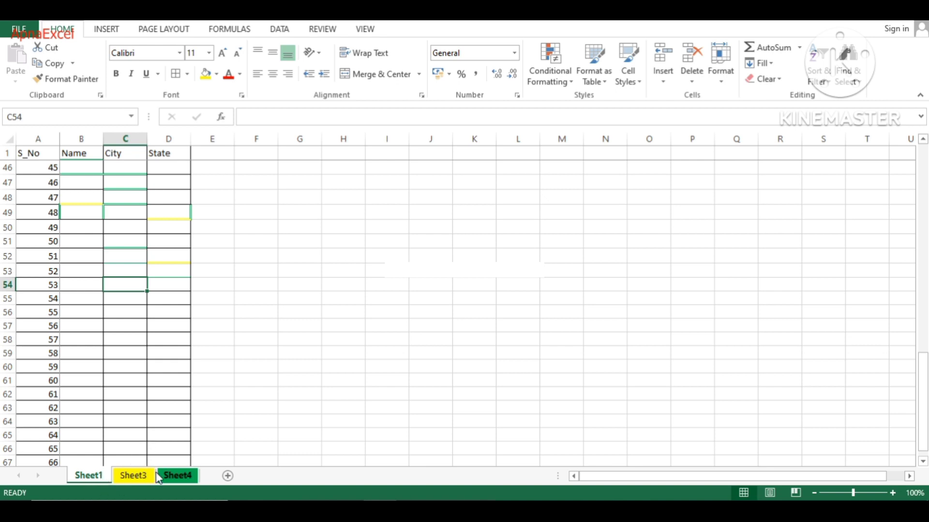
pyautogui.click(172, 477)
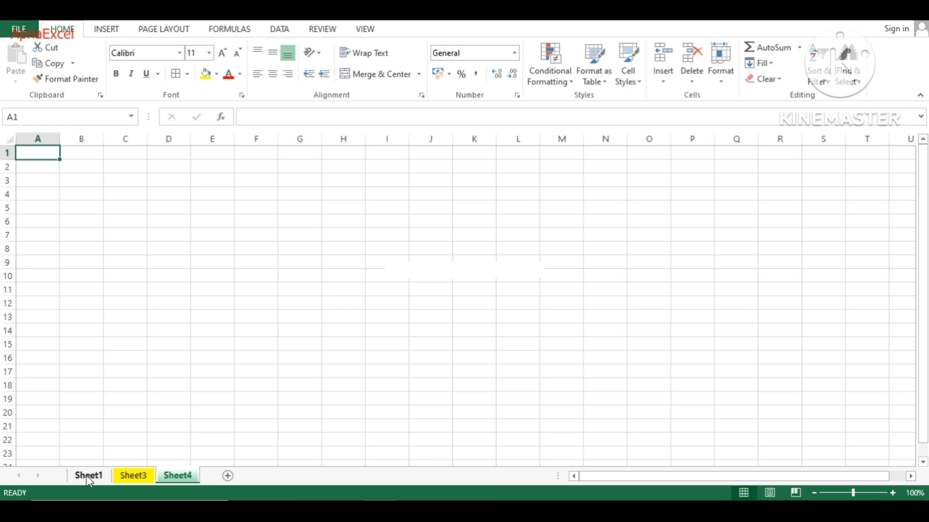
pyautogui.click(86, 475)
pyautogui.click(170, 475)
pyautogui.click(91, 478)
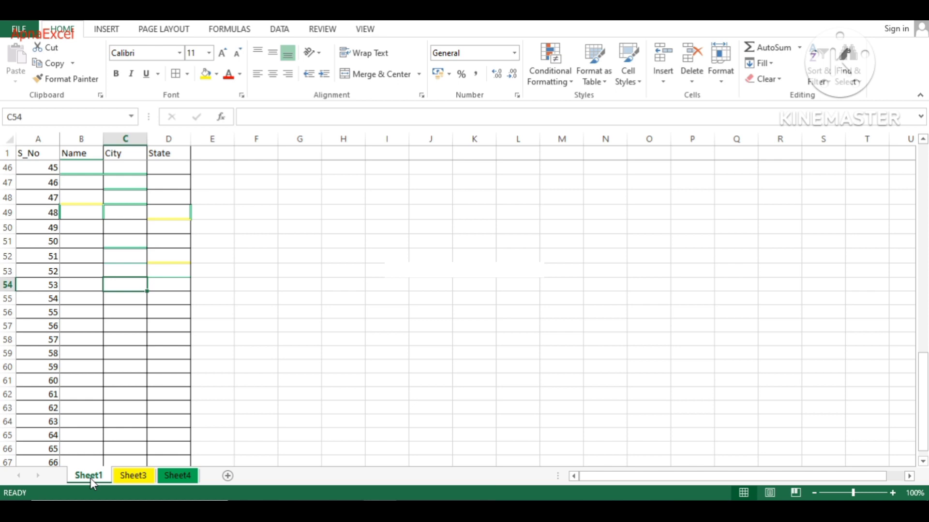
pyautogui.click(189, 478)
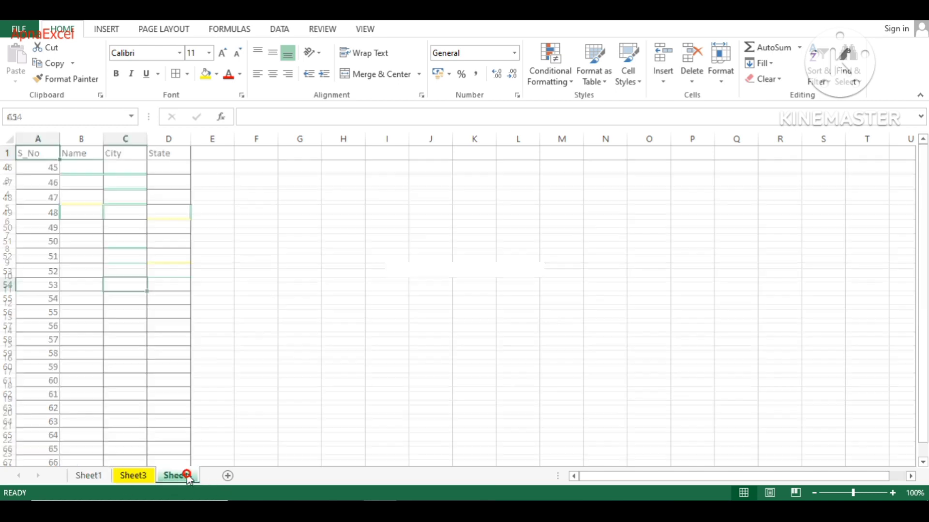
pyautogui.click(145, 477)
pyautogui.click(93, 477)
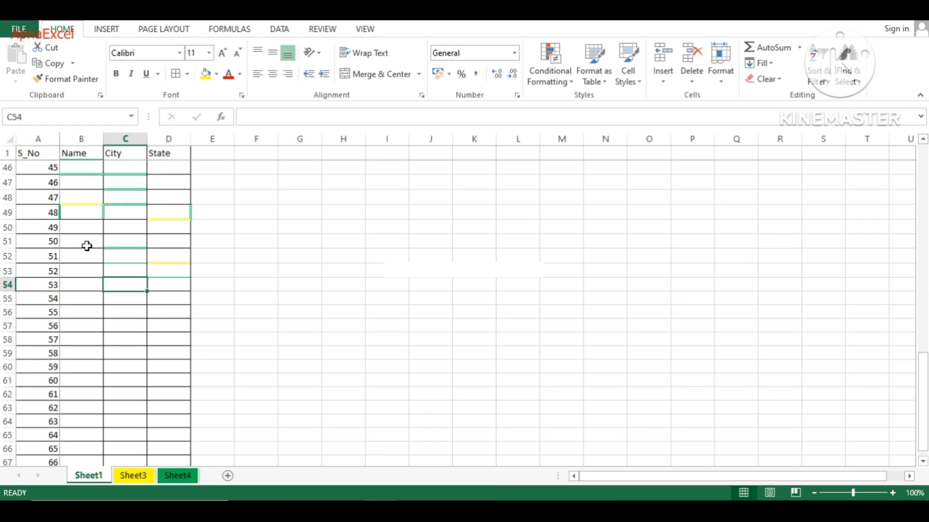
# Set the font of the header cells A1:D1 to Algerian.
pyautogui.click(49, 167)
pyautogui.hotkey('ctrl', 'Up')
pyautogui.press('Down')
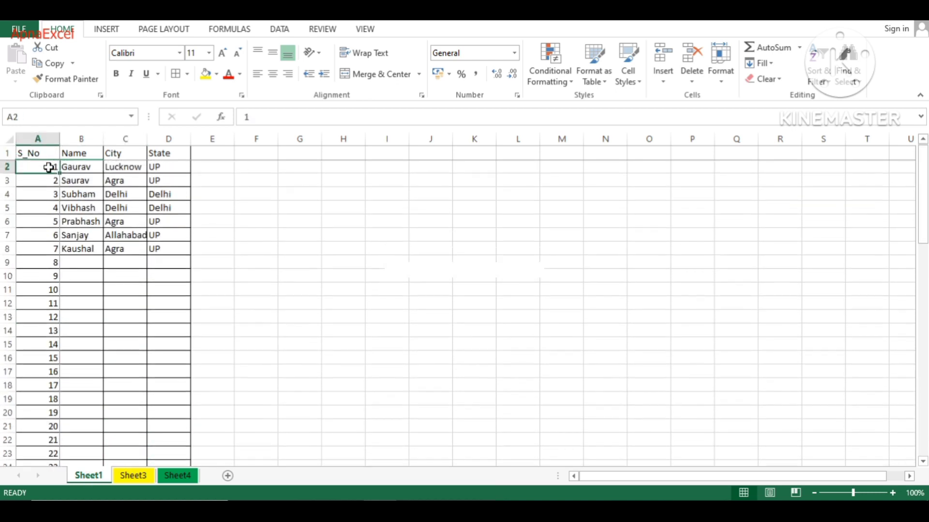
pyautogui.press('Up')
pyautogui.press('Right')
pyautogui.press('Left')
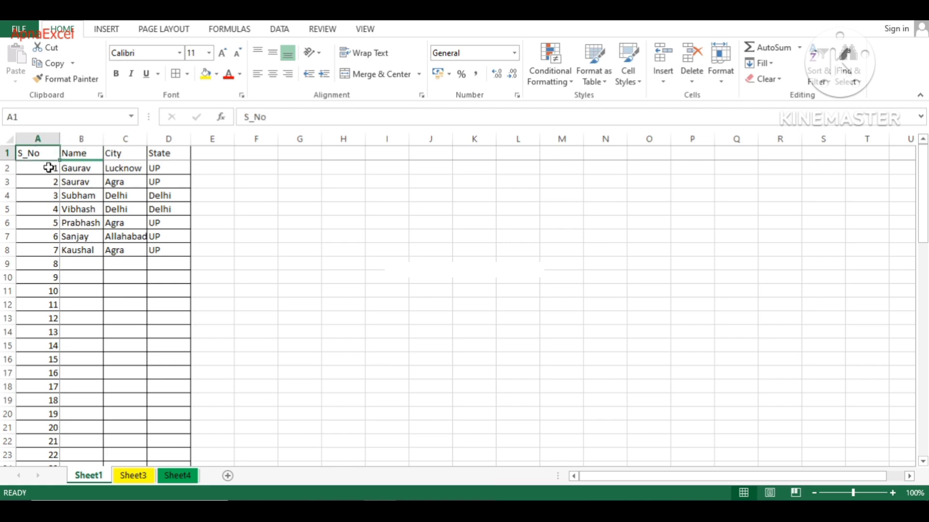
pyautogui.hotkey('ctrl', 'shift', 'Right')
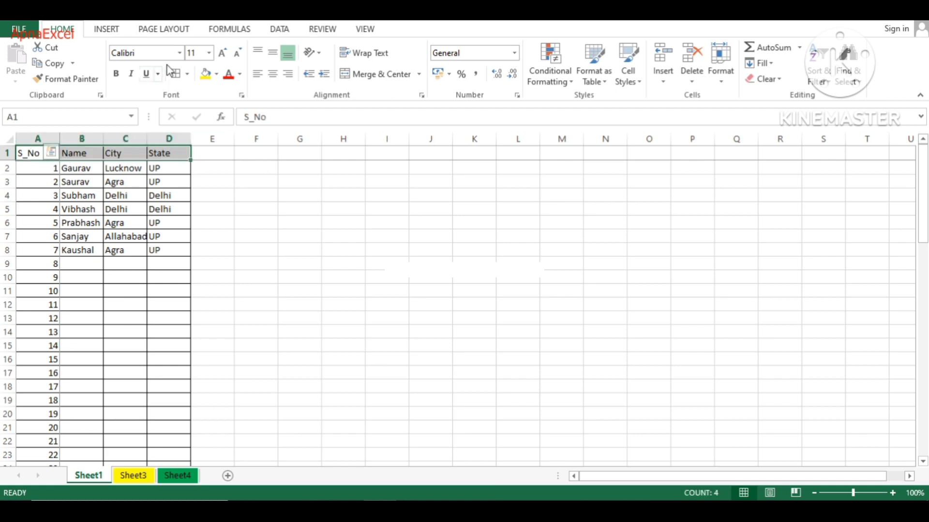
pyautogui.click(180, 53)
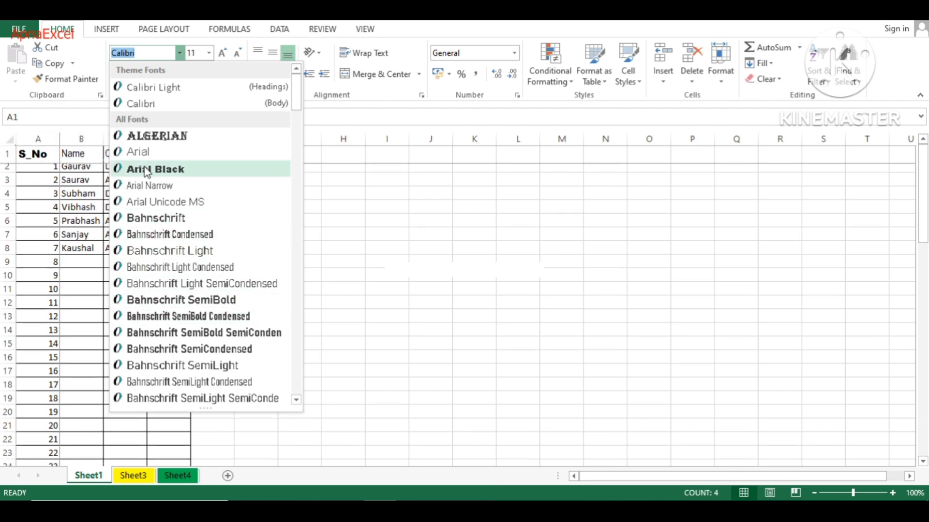
pyautogui.click(149, 136)
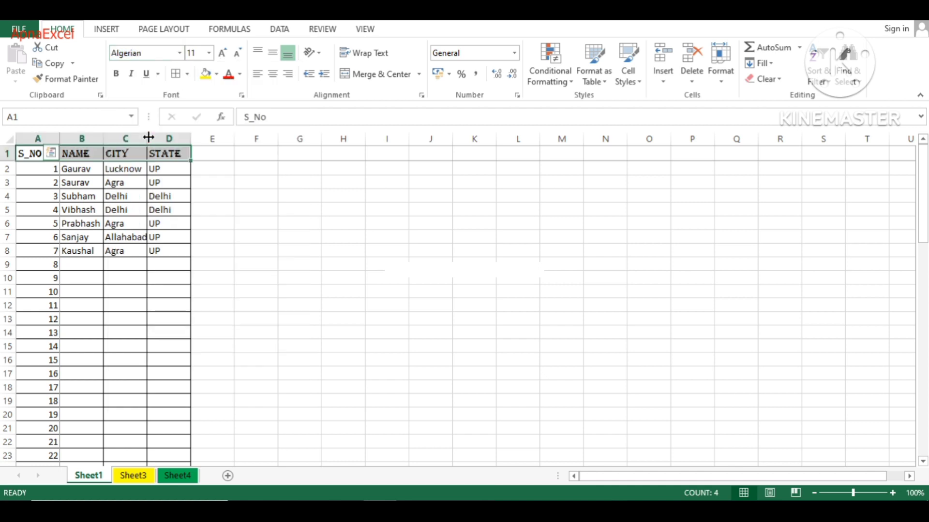
# Make the header text in A1:D1 bold and italic with a double underline.
pyautogui.click(117, 75)
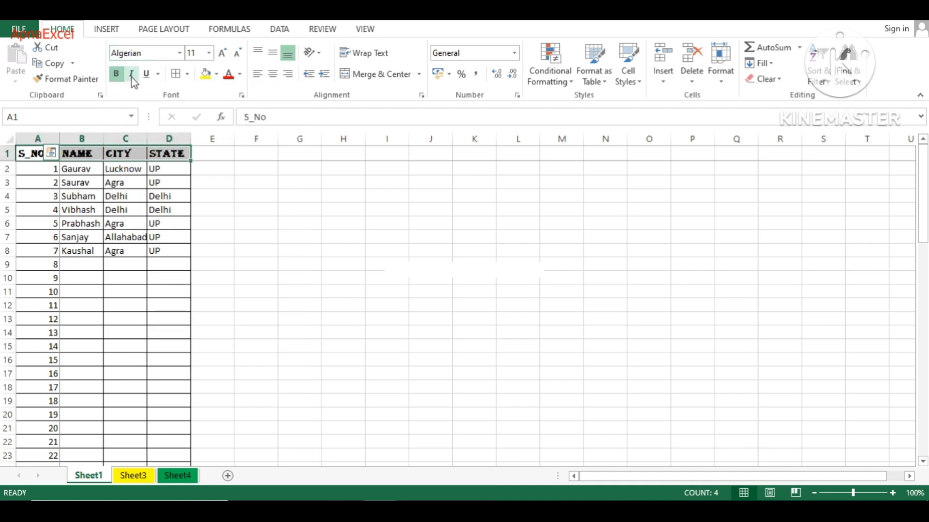
pyautogui.click(132, 75)
pyautogui.click(146, 74)
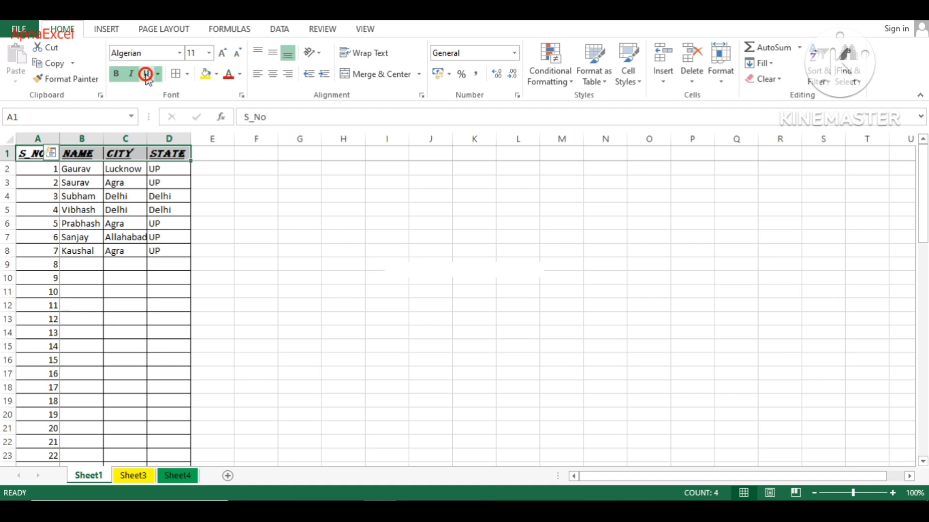
pyautogui.click(159, 74)
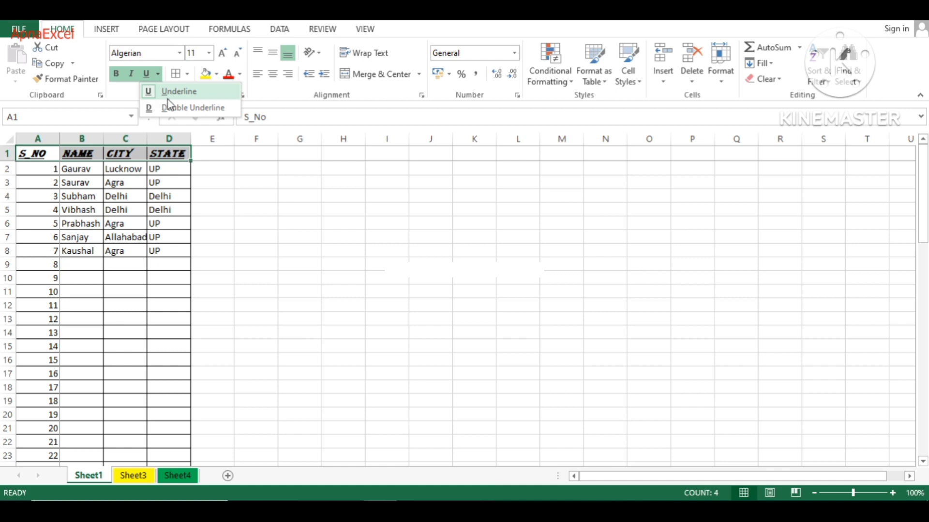
pyautogui.click(153, 76)
pyautogui.click(152, 76)
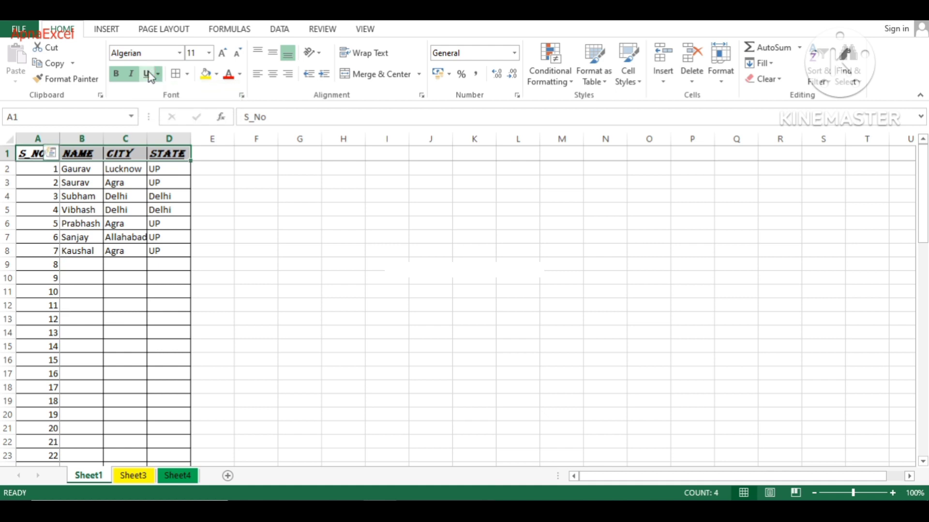
pyautogui.click(159, 75)
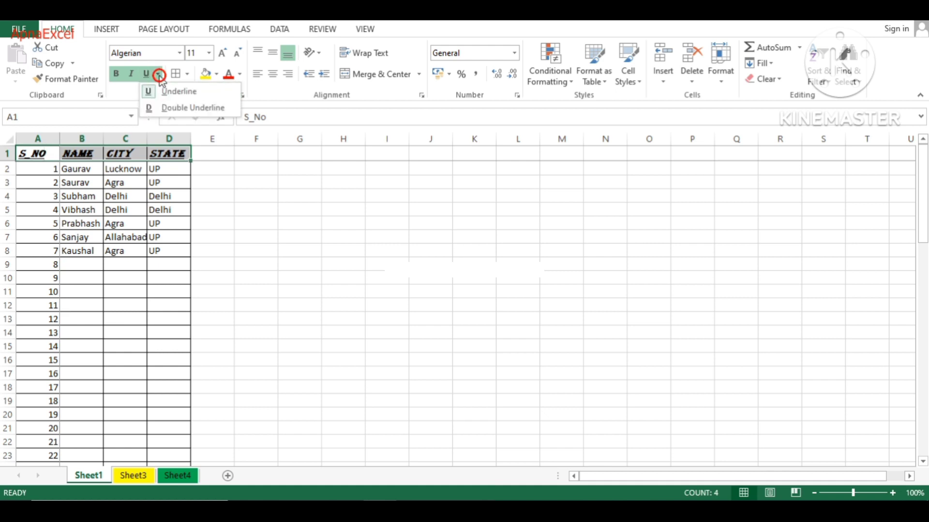
pyautogui.click(190, 111)
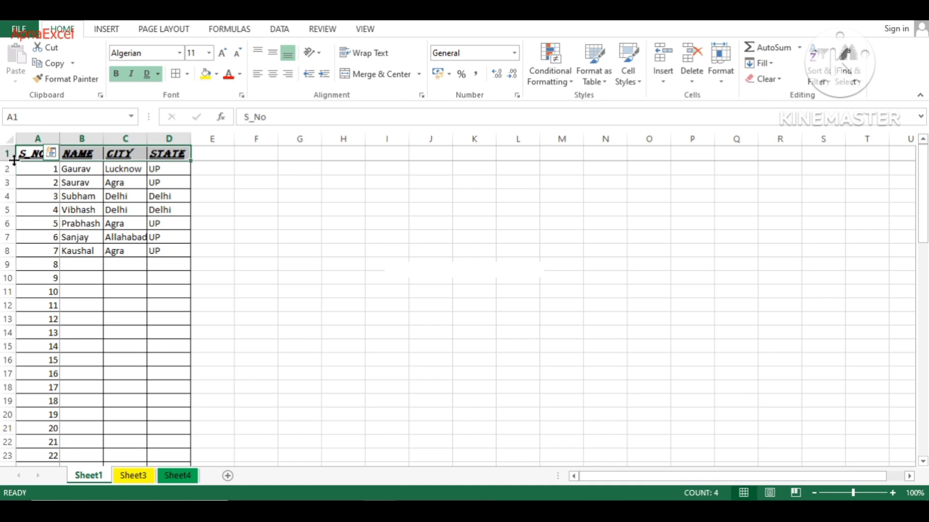
# Enlarge the header row's height and column A's width, and center the header text horizontally and vertically.
pyautogui.moveTo(13, 161); pyautogui.dragTo(13, 175)
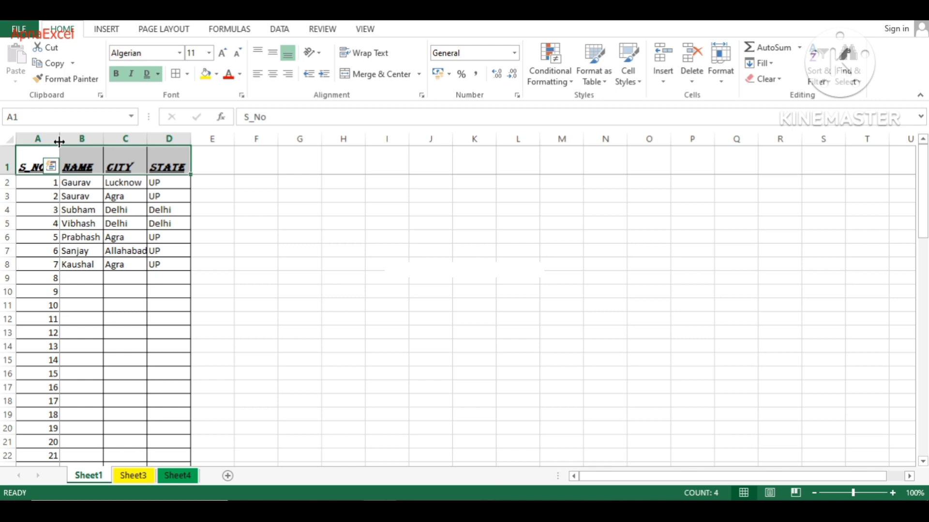
pyautogui.moveTo(59, 142); pyautogui.dragTo(80, 142)
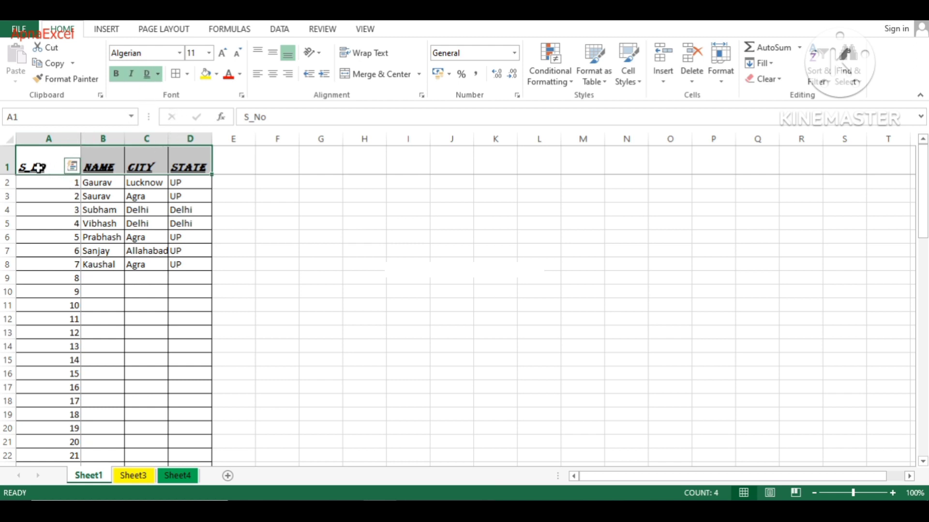
pyautogui.click(277, 75)
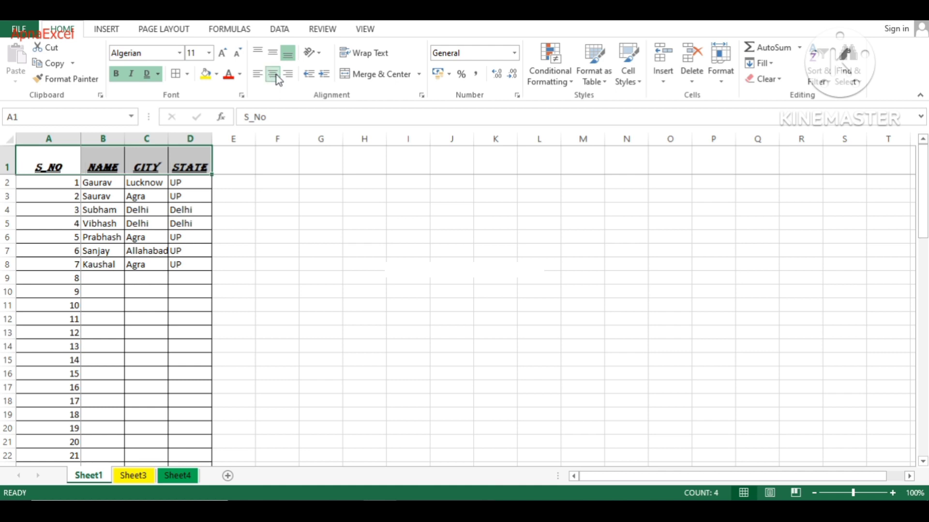
pyautogui.click(274, 54)
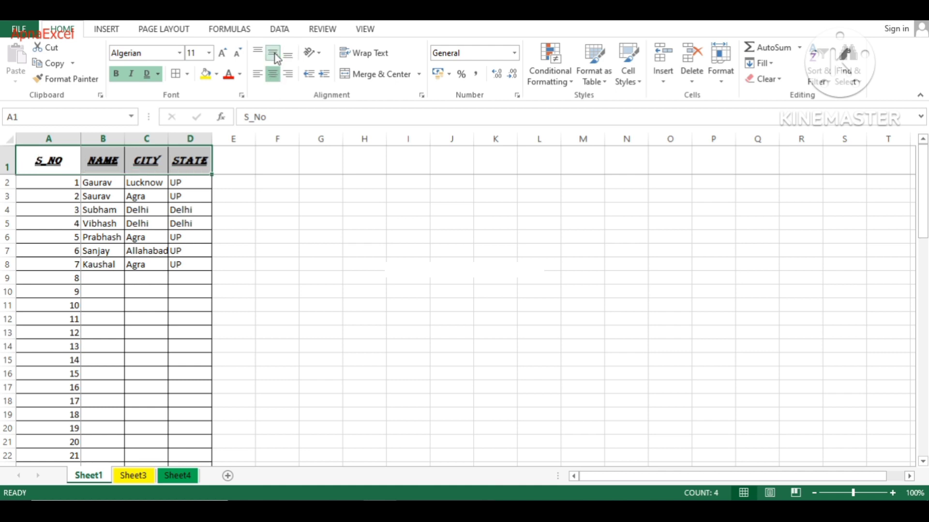
# Fill the header cells with yellow and color their text with a light blue theme shade.
pyautogui.click(205, 75)
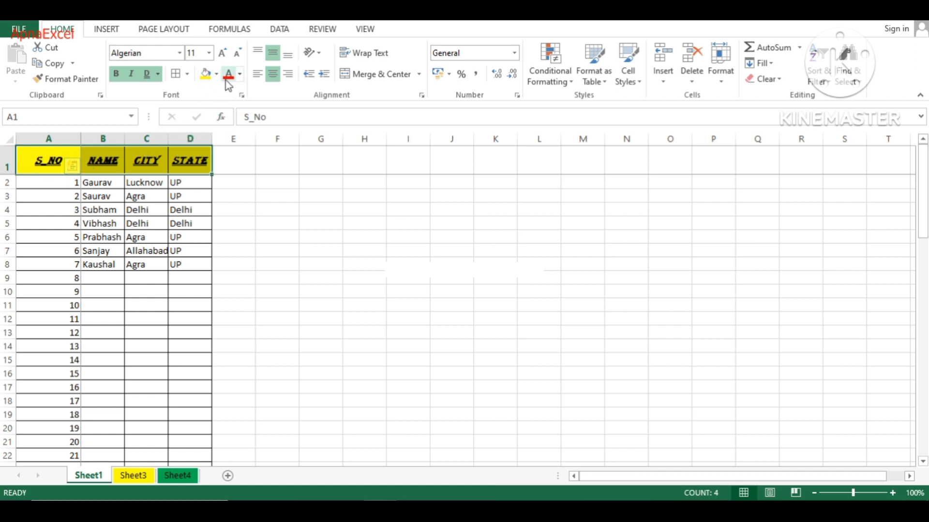
pyautogui.click(239, 74)
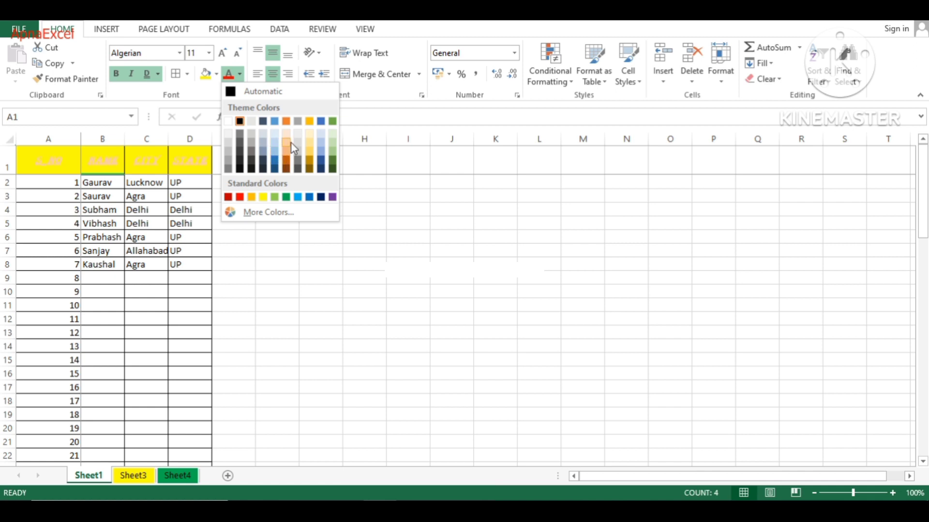
pyautogui.click(323, 154)
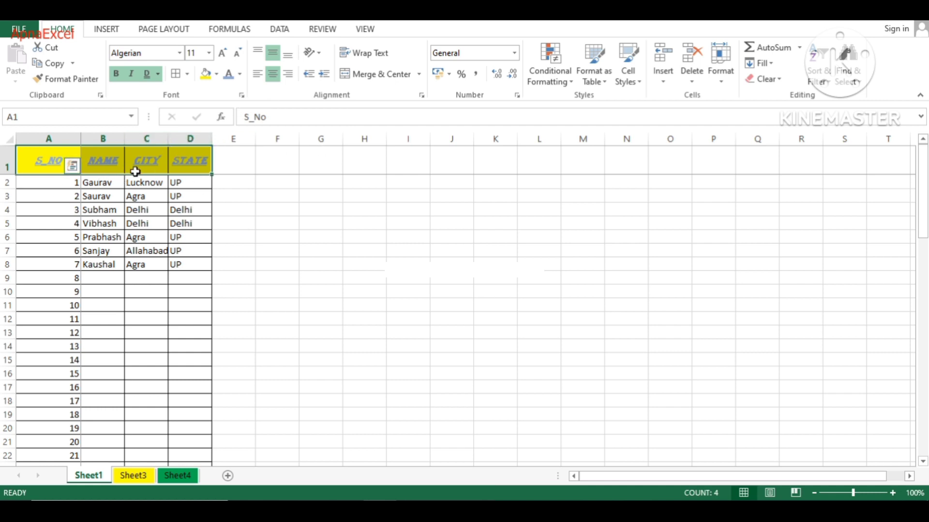
# Set the header text size to 14 and deselect the header cells.
pyautogui.click(209, 53)
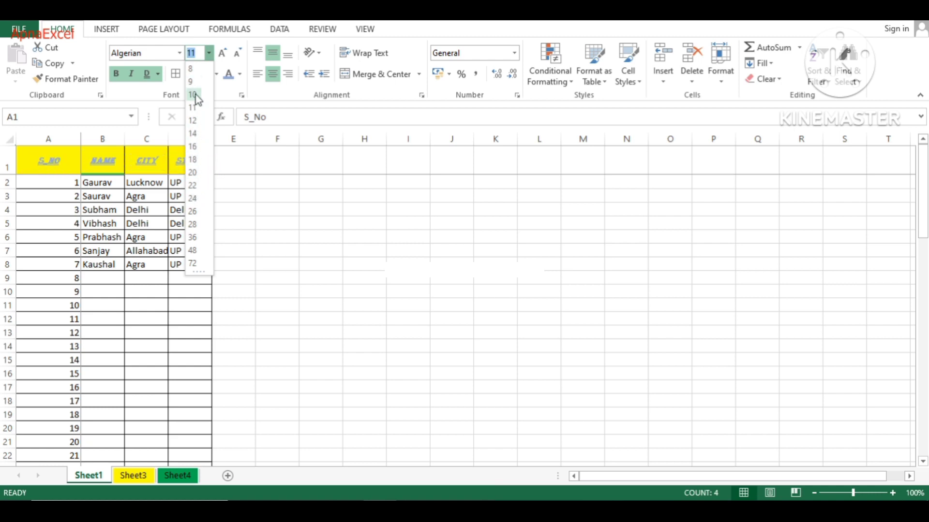
pyautogui.click(193, 135)
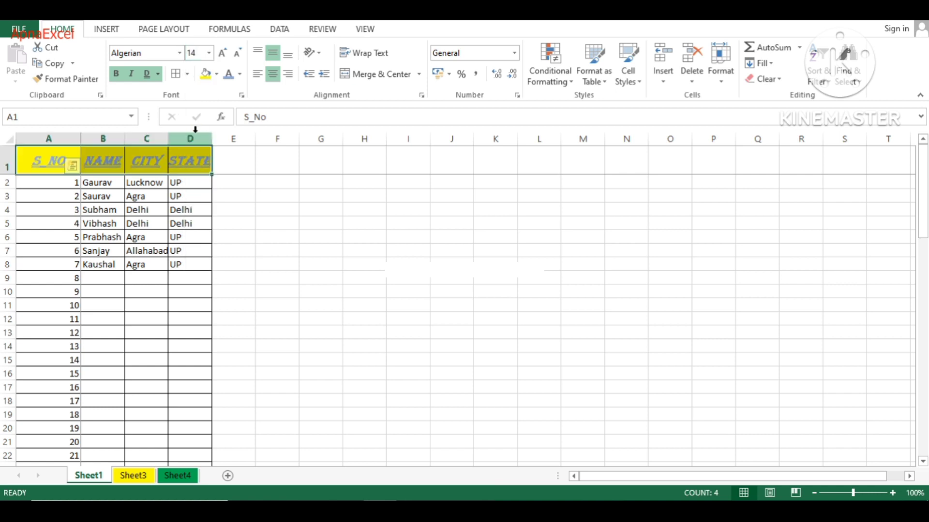
pyautogui.click(260, 236)
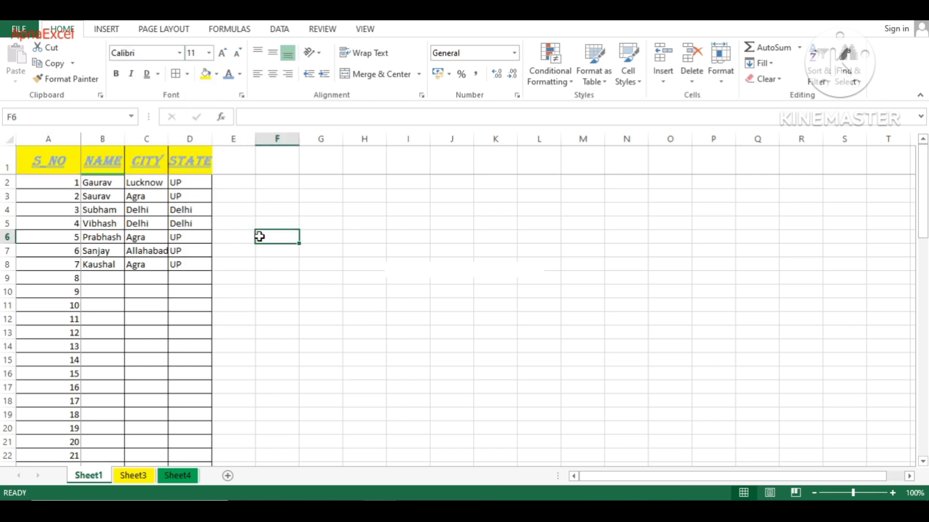
pyautogui.click(100, 198)
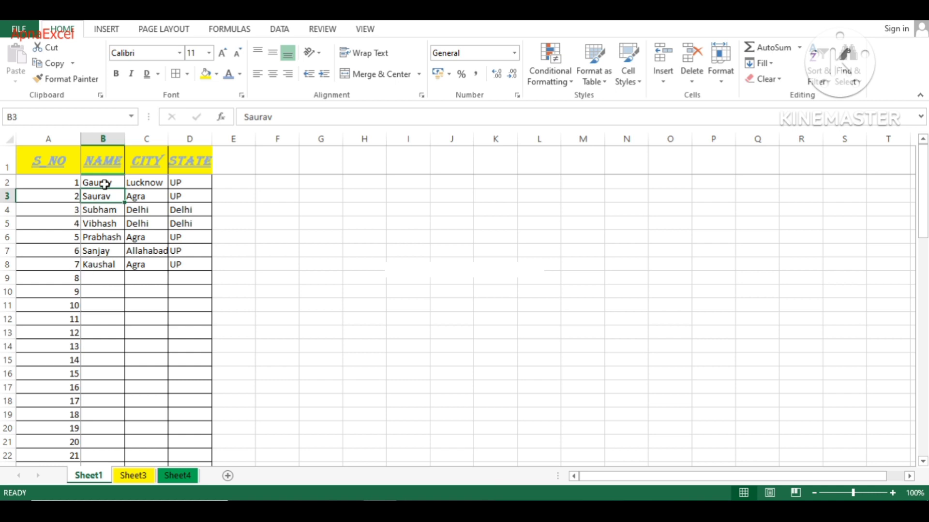
pyautogui.click(43, 163)
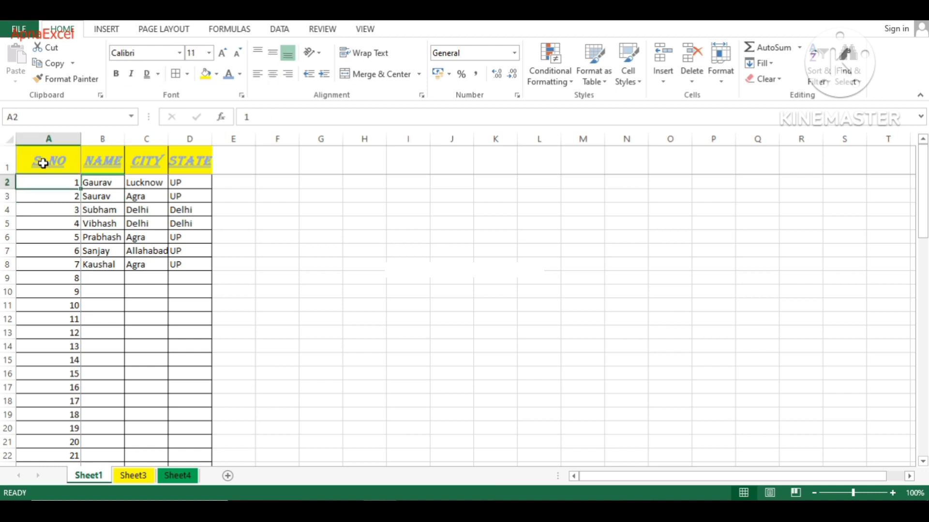
pyautogui.press('Right')
pyautogui.press('Left')
pyautogui.press('Down')
pyautogui.press('Down')
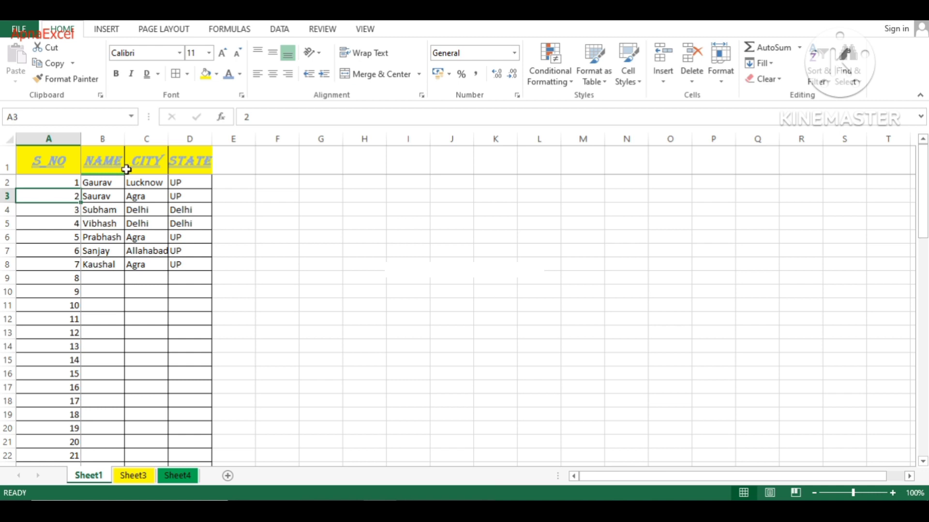
pyautogui.click(98, 182)
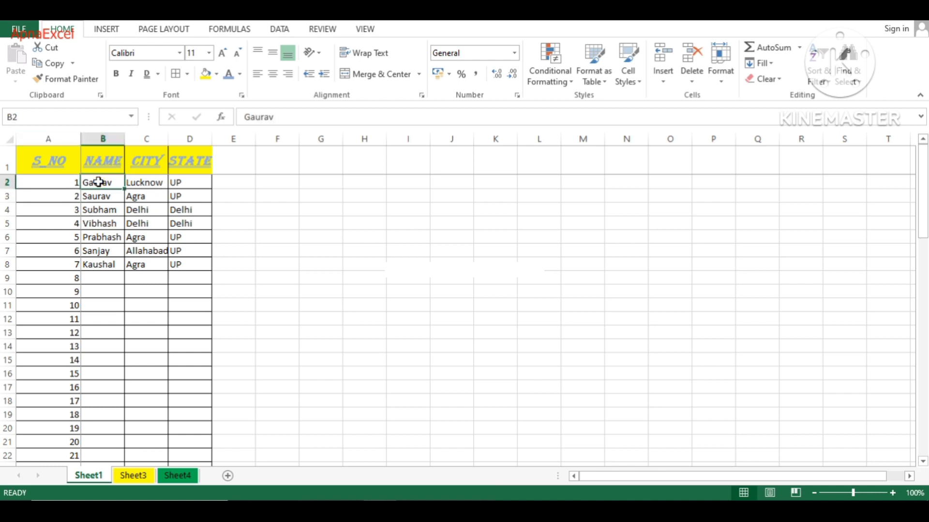
pyautogui.click(141, 180)
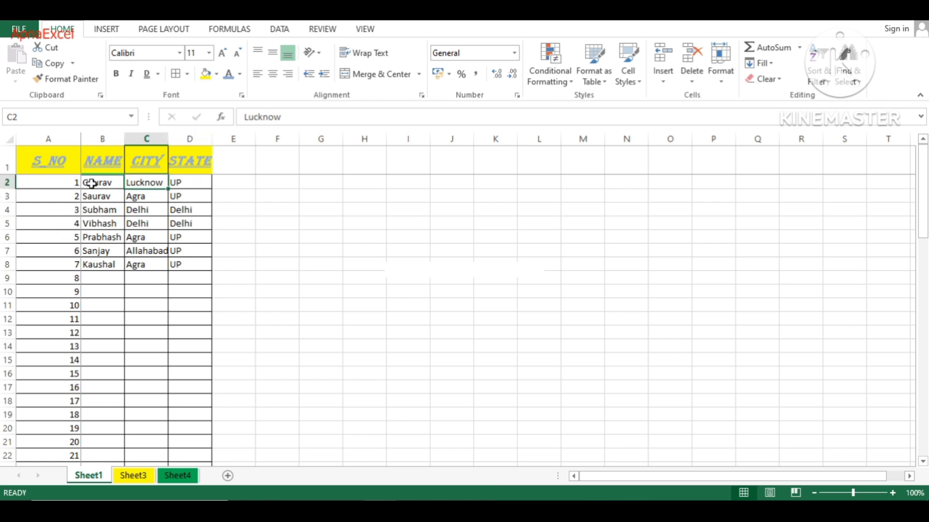
# Select the whole table from the S_No header to its last cell and turn on filtering for its headers.
pyautogui.click(60, 155)
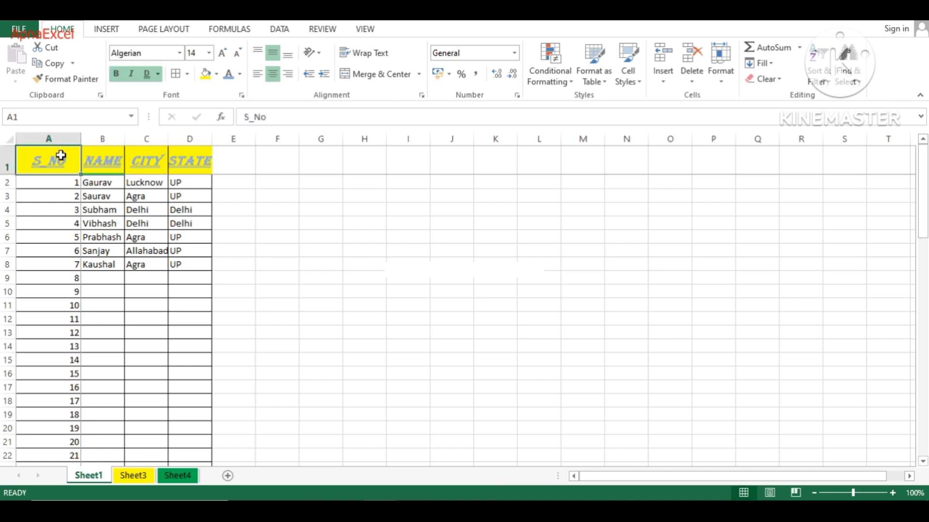
pyautogui.hotkey('ctrl', 'shift', 'End')
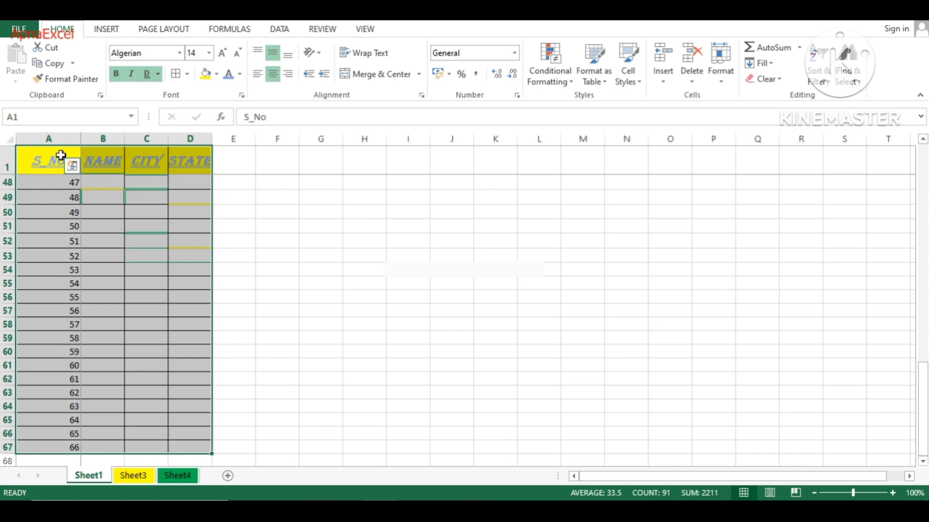
pyautogui.press('alt')
pyautogui.press('d')
pyautogui.press('f')
pyautogui.press('f')
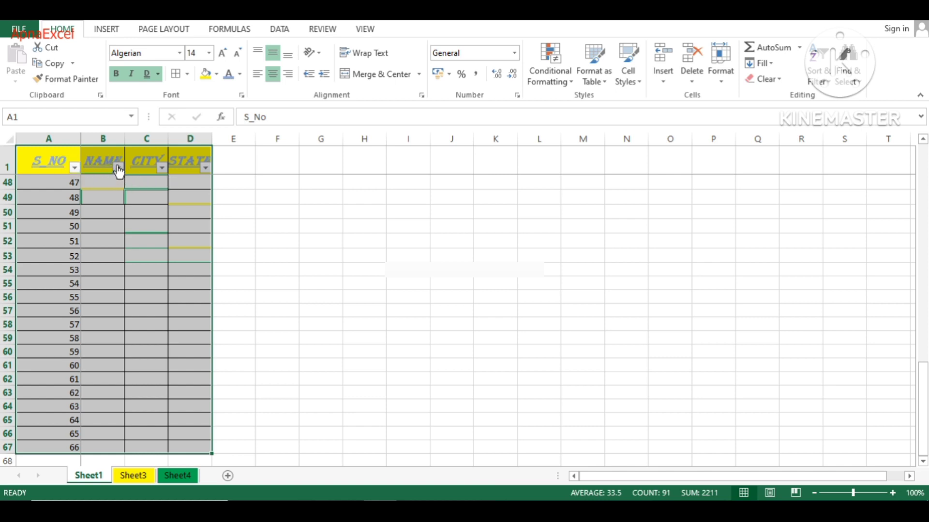
# Filter the Name column to show only the person with serial number 1.
pyautogui.click(117, 165)
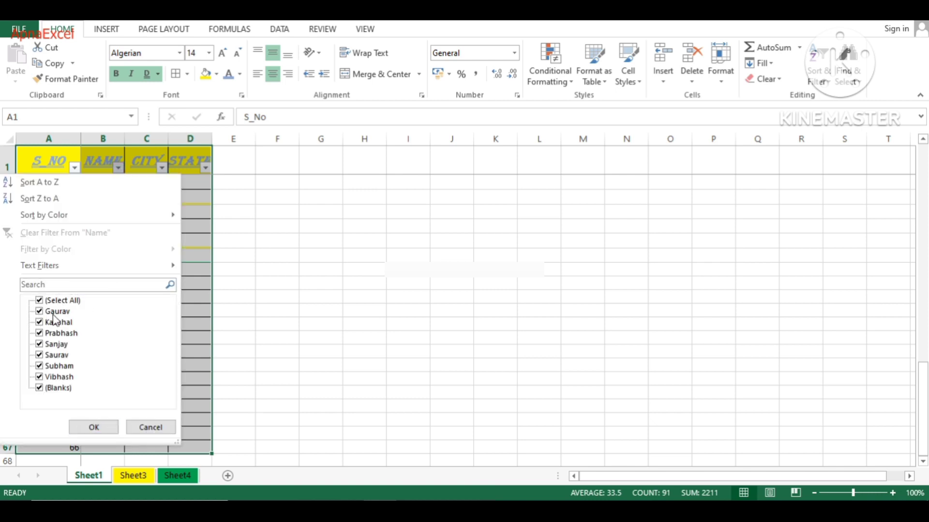
pyautogui.click(41, 302)
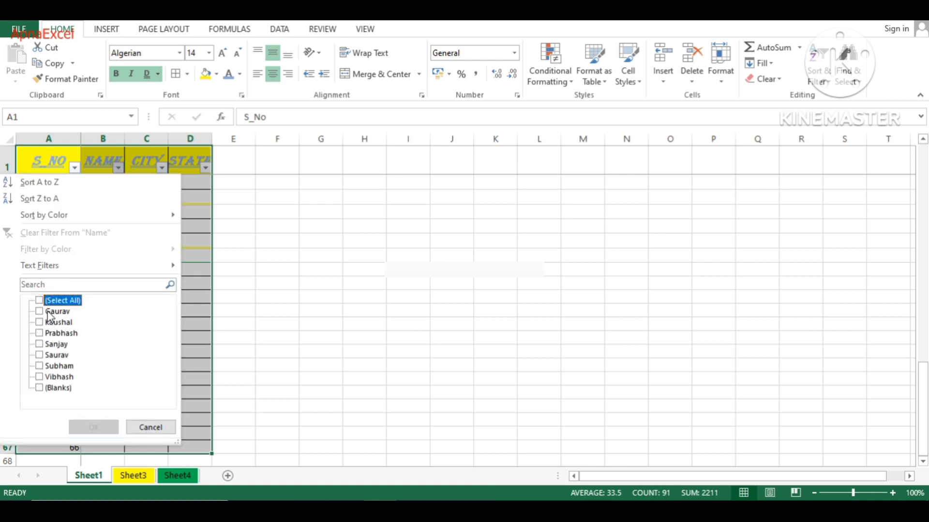
pyautogui.click(40, 312)
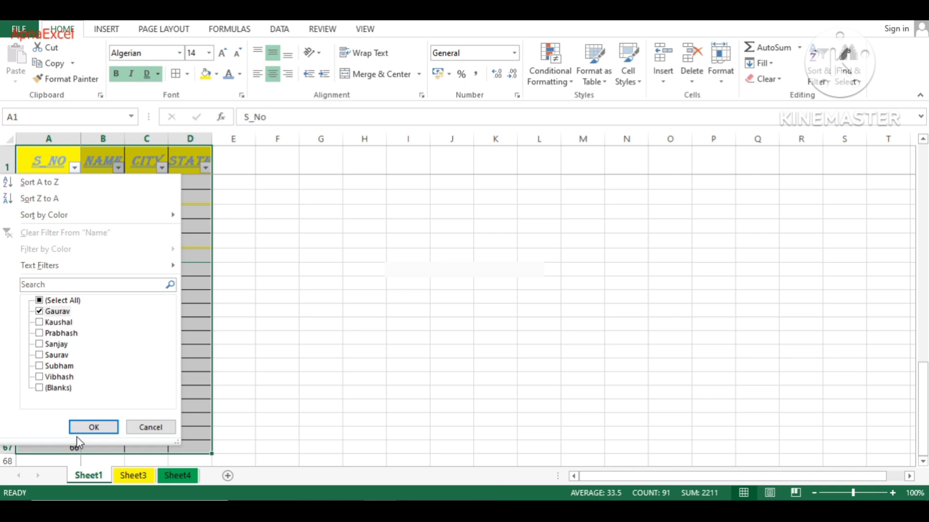
pyautogui.click(78, 432)
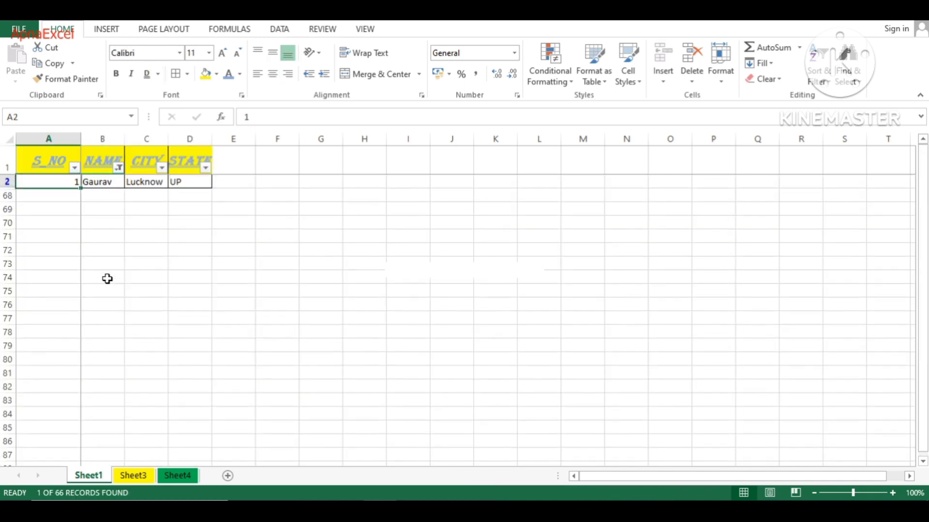
# Extend the Name filter to also include the person with serial number 3, keeping serial number 1 included.
pyautogui.click(119, 167)
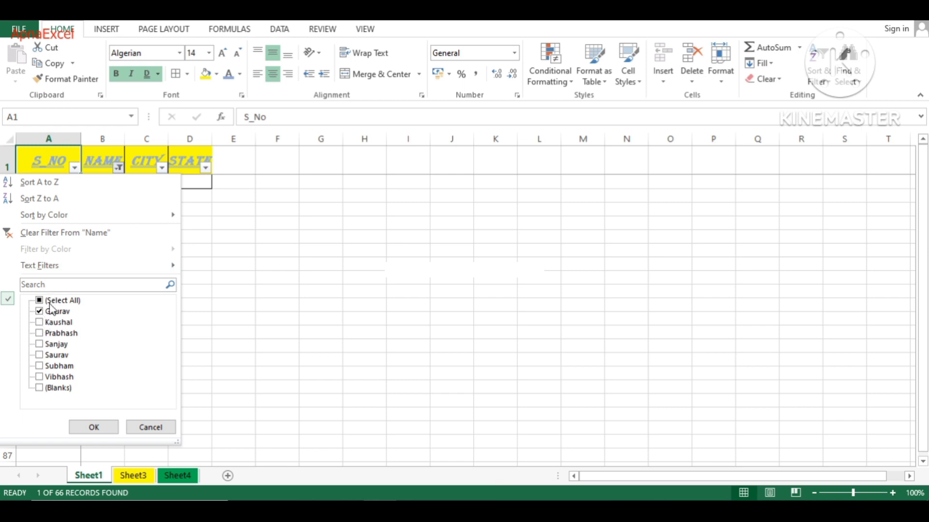
pyautogui.click(40, 366)
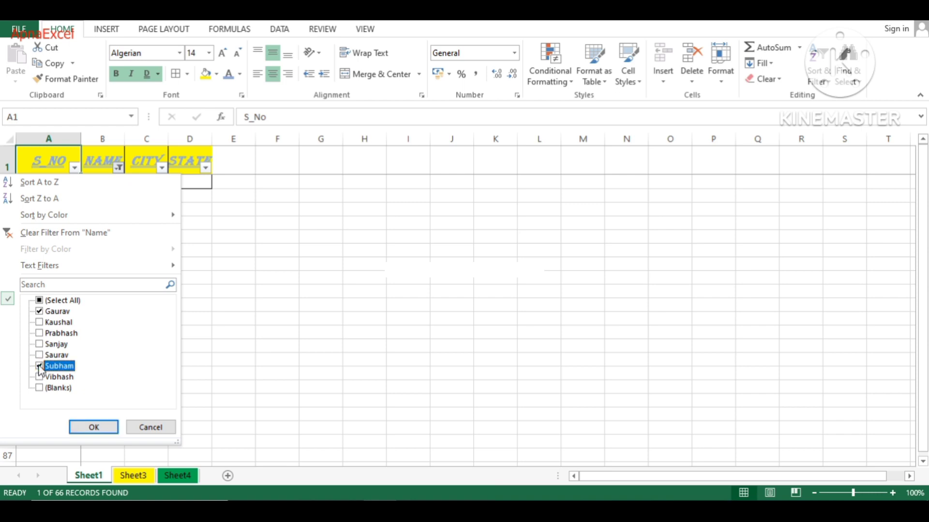
pyautogui.click(94, 427)
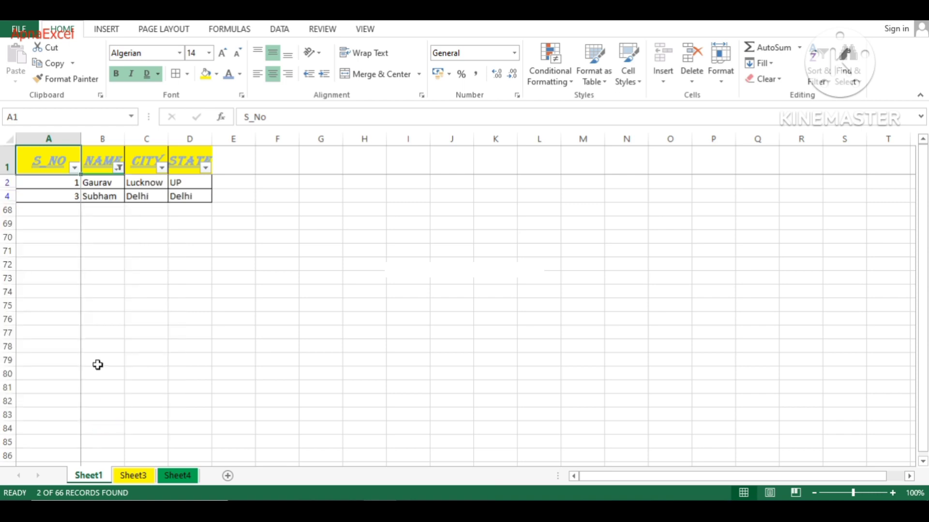
pyautogui.press('Down')
pyautogui.press('Right')
pyautogui.press('Down')
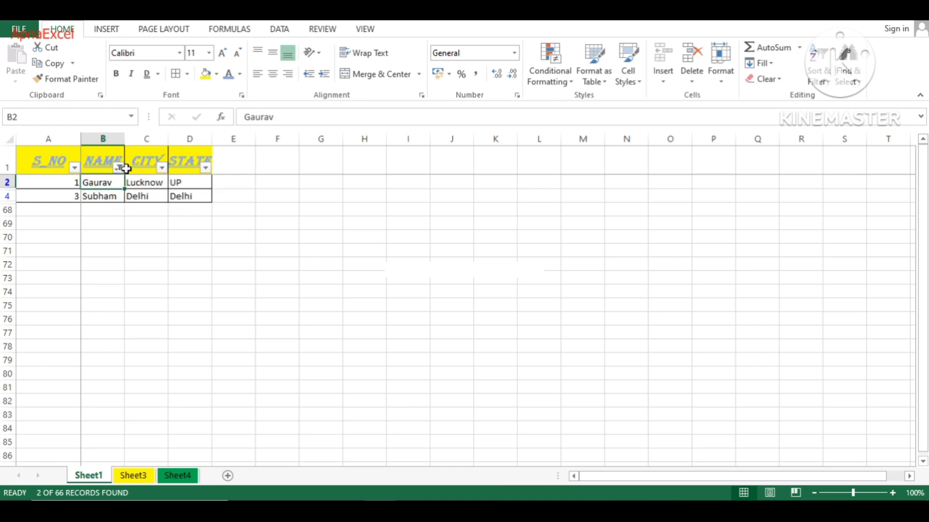
# Filter the City column to show only Delhi and select the city cell in the remaining row.
pyautogui.click(161, 168)
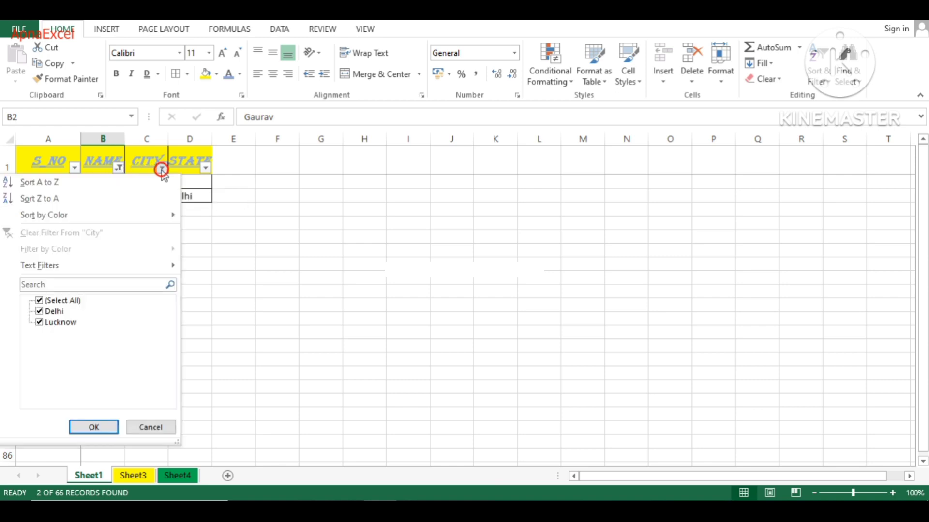
pyautogui.click(39, 302)
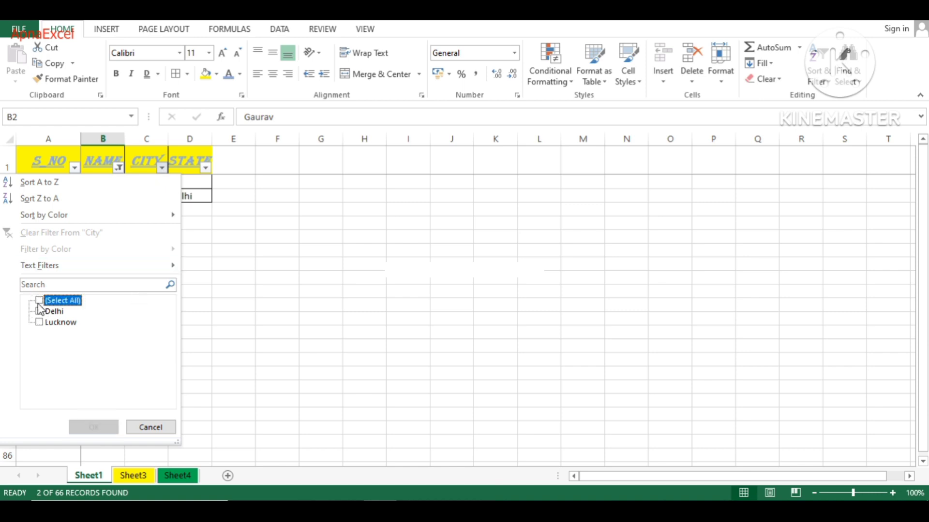
pyautogui.click(39, 311)
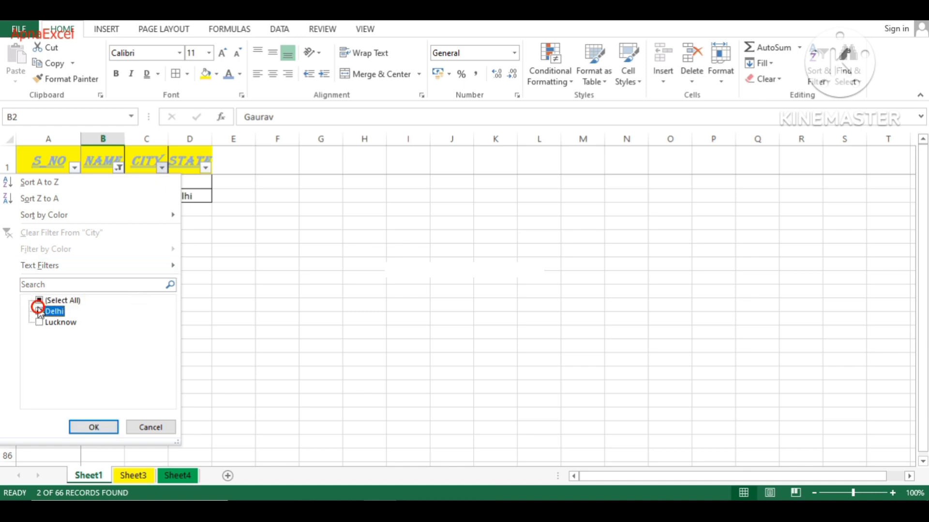
pyautogui.click(94, 427)
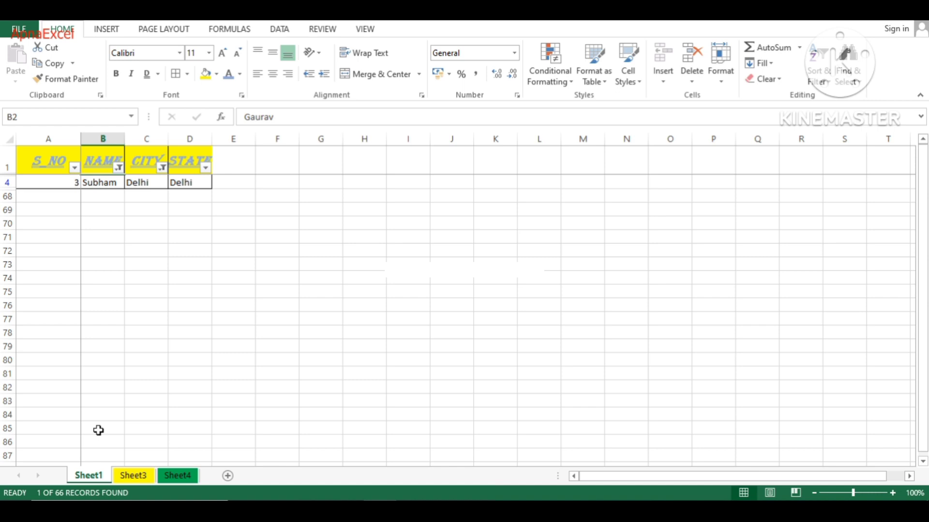
pyautogui.click(152, 181)
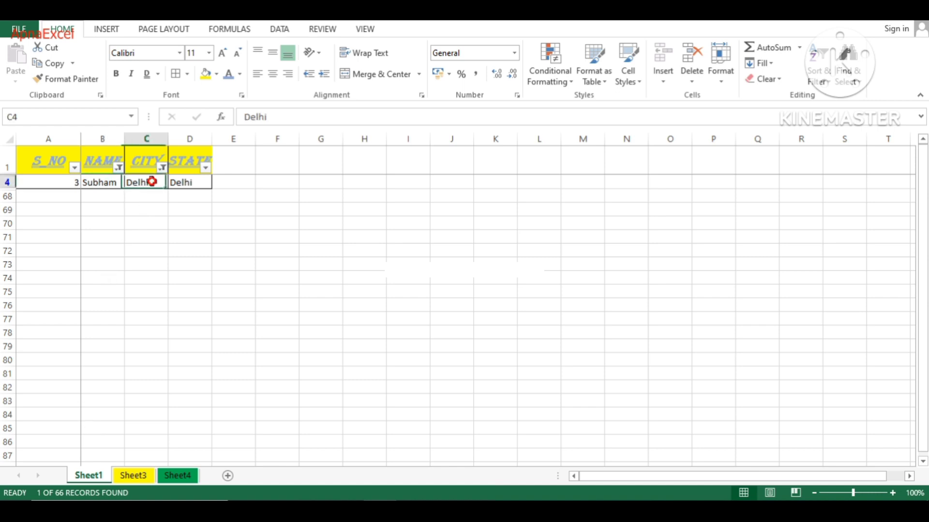
# Turn off filtering for the table headers and return to cell A2 in the S_No column.
pyautogui.press('Up')
pyautogui.press('Down')
pyautogui.press('alt')
pyautogui.press('d')
pyautogui.press('f')
pyautogui.press('f')
pyautogui.press('Up')
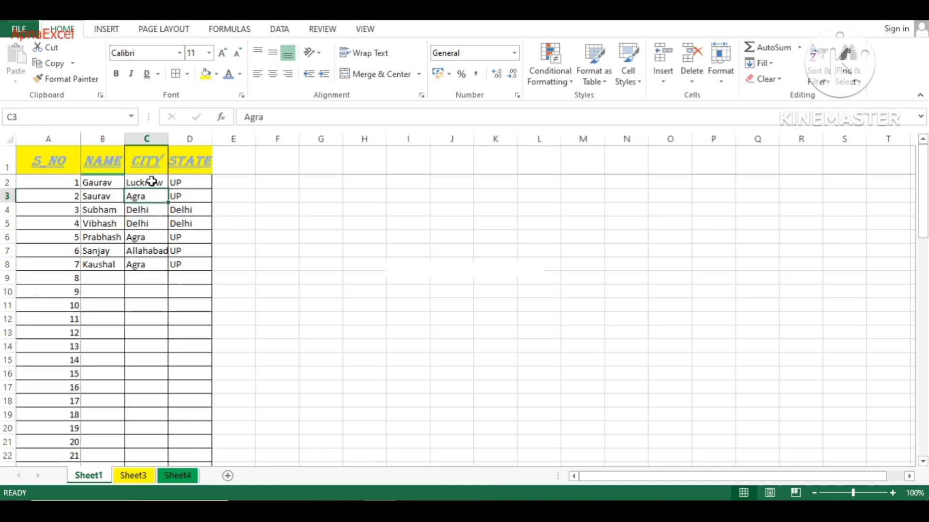
pyautogui.press('Up')
pyautogui.press('Up')
pyautogui.press('Left')
pyautogui.press('Left')
pyautogui.press('Down')
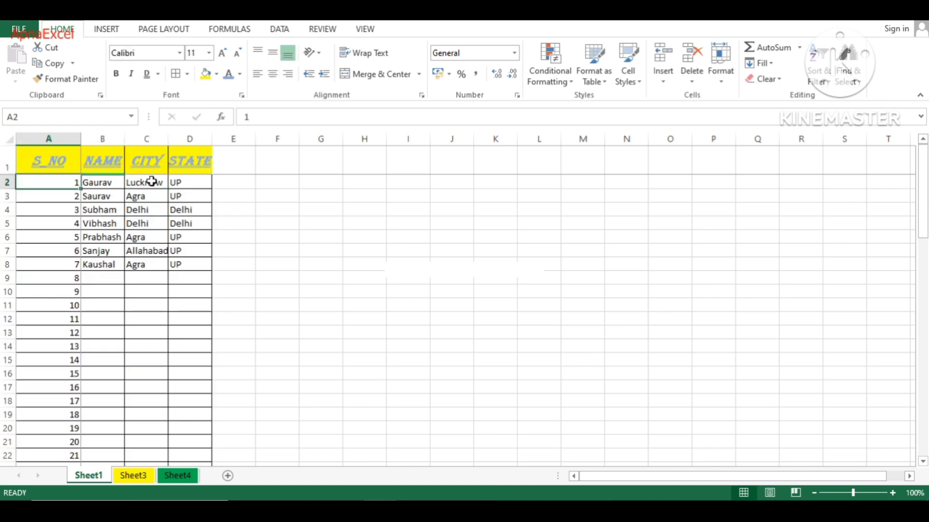